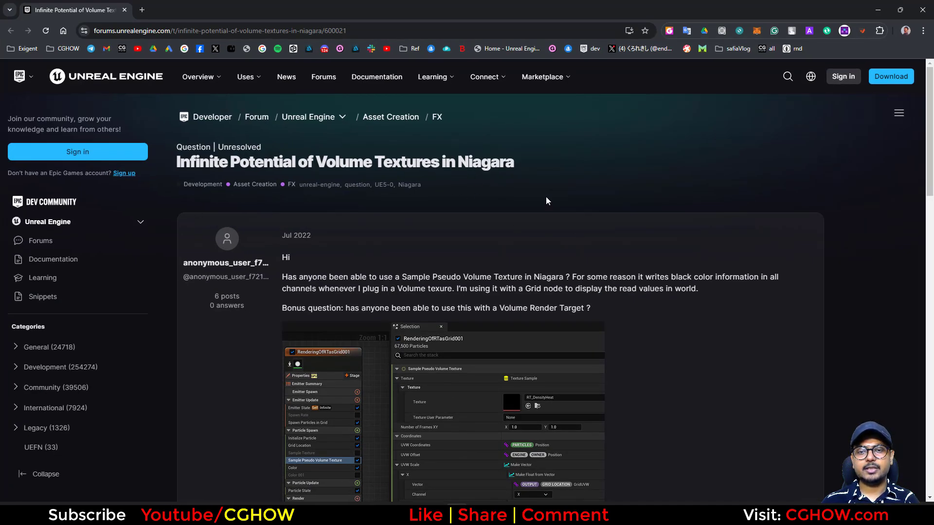
# Switch to Unreal Engine and examine the horned skull mesh and its smoke preview in NewNiagaraSystem
pyautogui.click(875, 11)
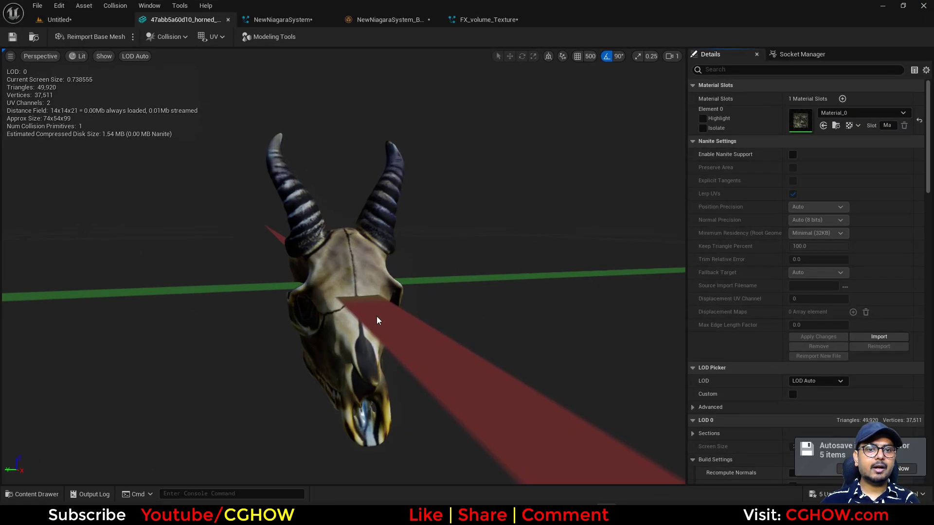
pyautogui.moveTo(369, 273)
pyautogui.mouseDown()
pyautogui.moveTo(438, 262)
pyautogui.moveTo(379, 273)
pyautogui.mouseUp()
pyautogui.moveTo(273, 174); pyautogui.dragTo(239, 174)
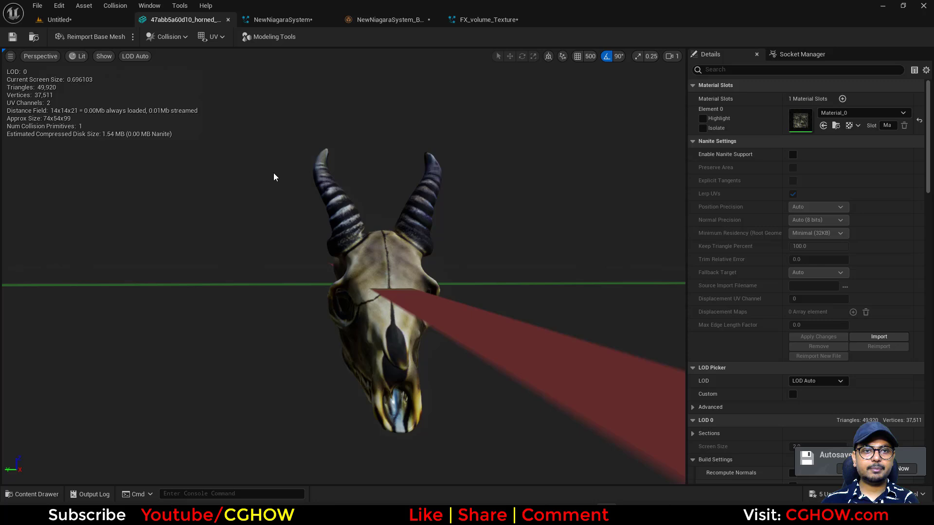
pyautogui.click(285, 20)
pyautogui.moveTo(129, 261); pyautogui.dragTo(171, 258)
pyautogui.scroll(5, 129, 260)
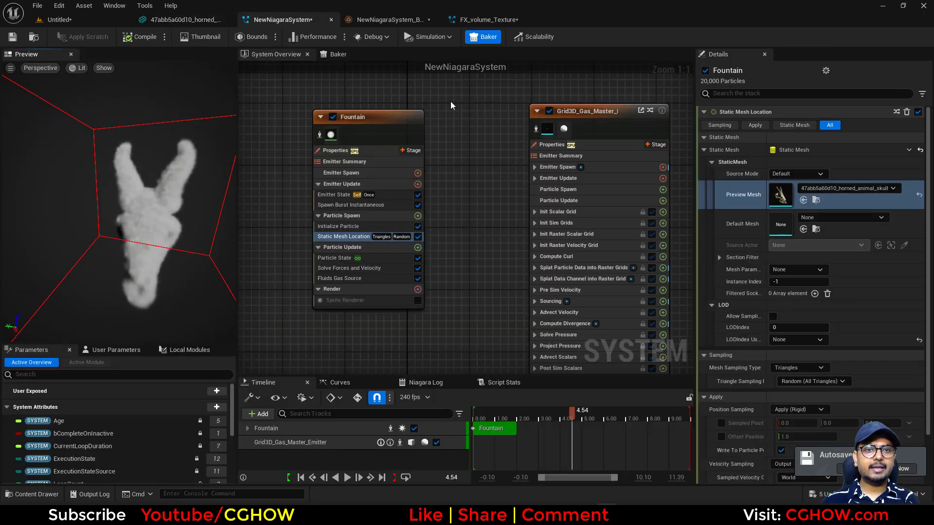
# Review the system's Baker simulation, the baked volume texture in 3D view, and the FX_volume_Texture system
pyautogui.click(354, 55)
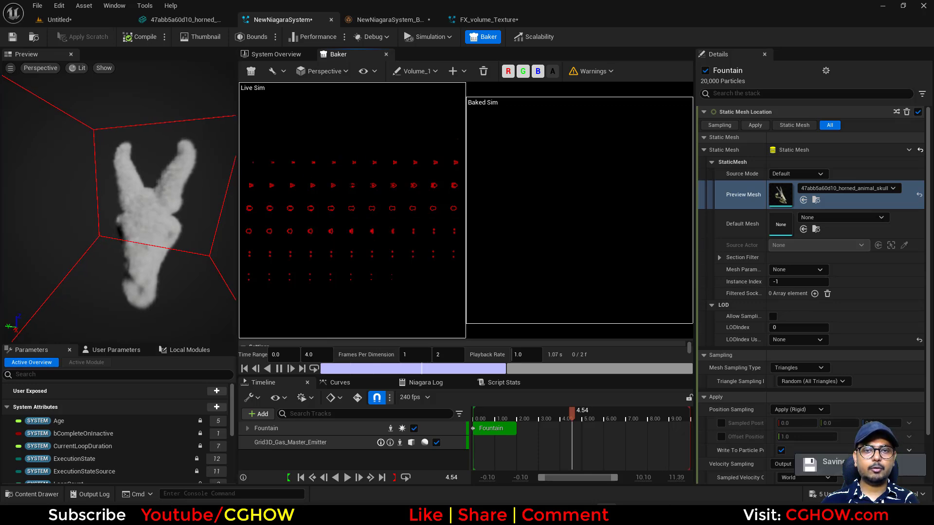
pyautogui.click(385, 21)
pyautogui.moveTo(350, 237); pyautogui.dragTo(413, 246)
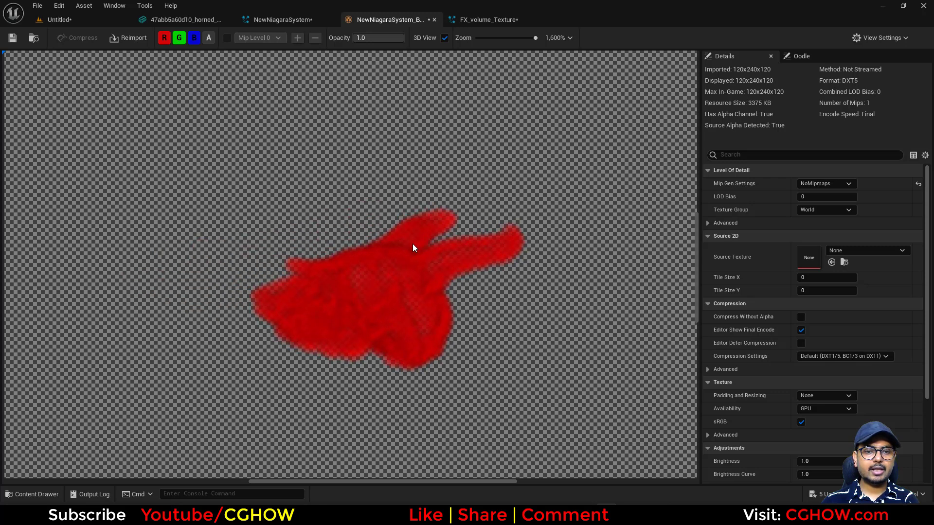
pyautogui.click(488, 20)
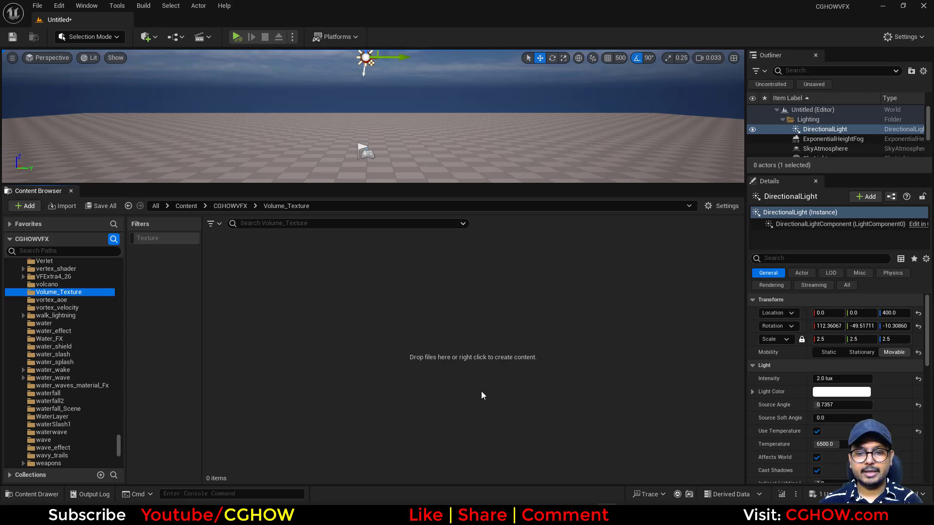
# Switch to the browser and search Google Images for "volume texture in unreal engine"
pyautogui.hotkey('alt', 'Tab')
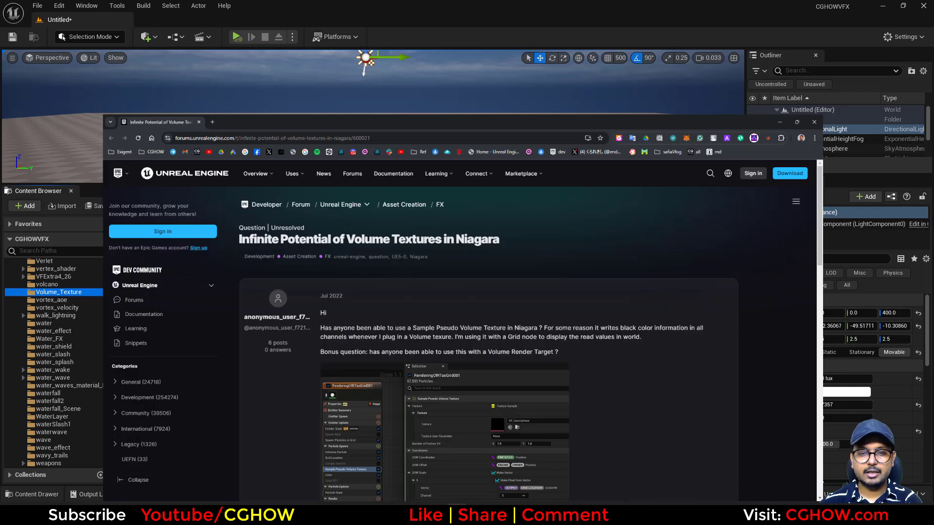
pyautogui.click(142, 10)
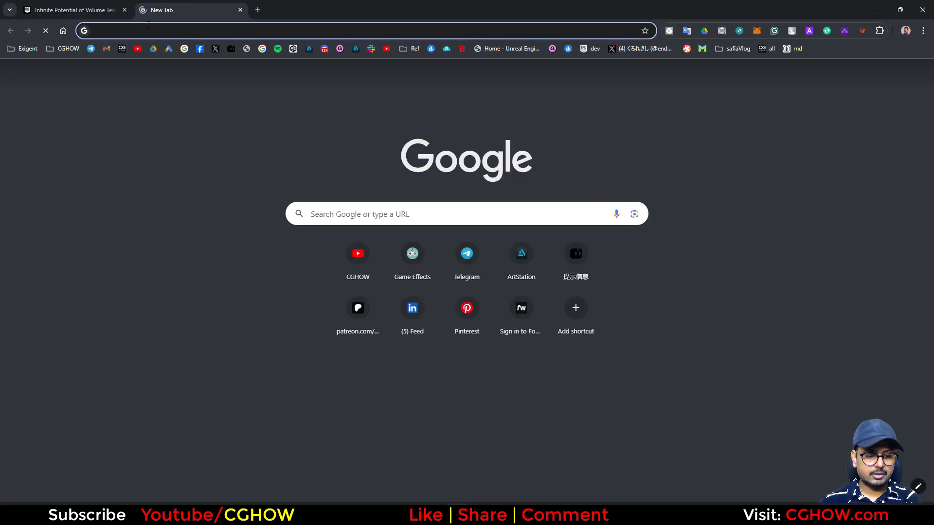
pyautogui.write('volume texture in unreal engine')
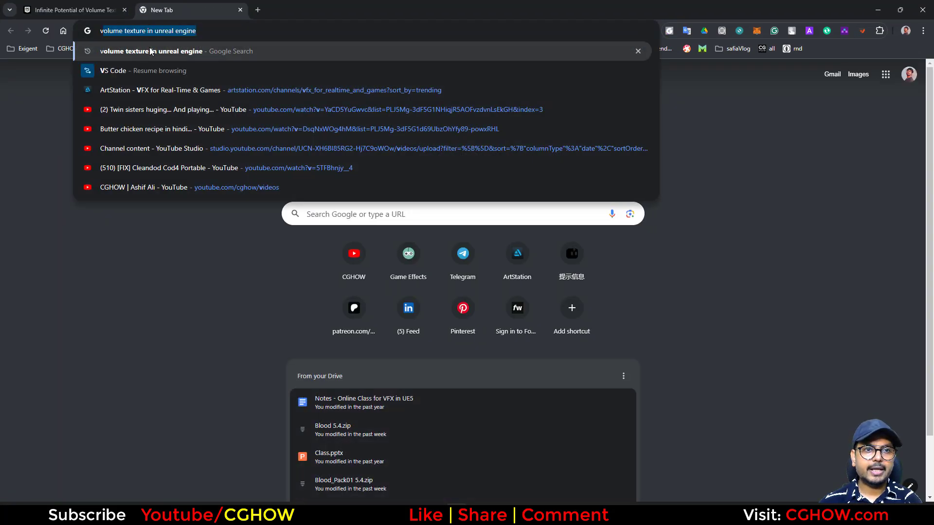
pyautogui.press('Return')
pyautogui.click(149, 109)
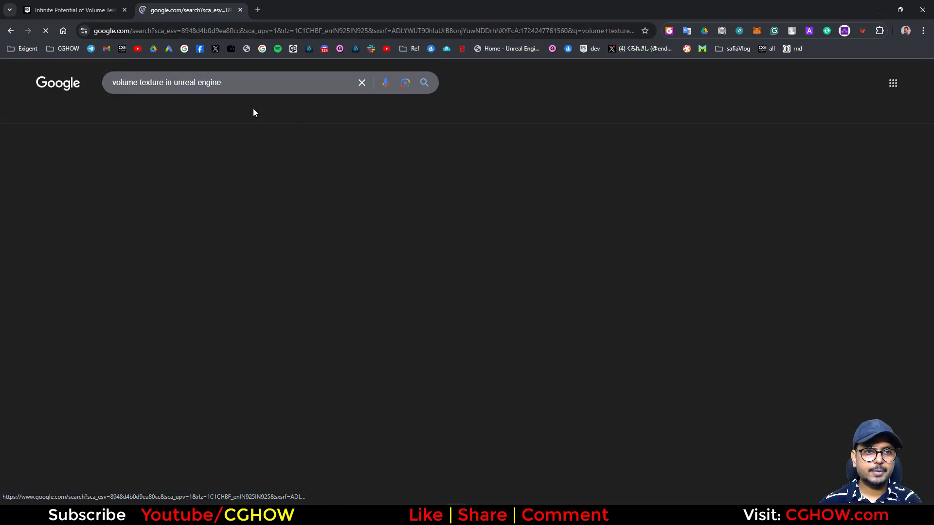
# Browse the volume texture image results and open the 80.lv article "Write Volume Slices to Texture for UE4" in a new tab
pyautogui.scroll(-4, 197, 280)
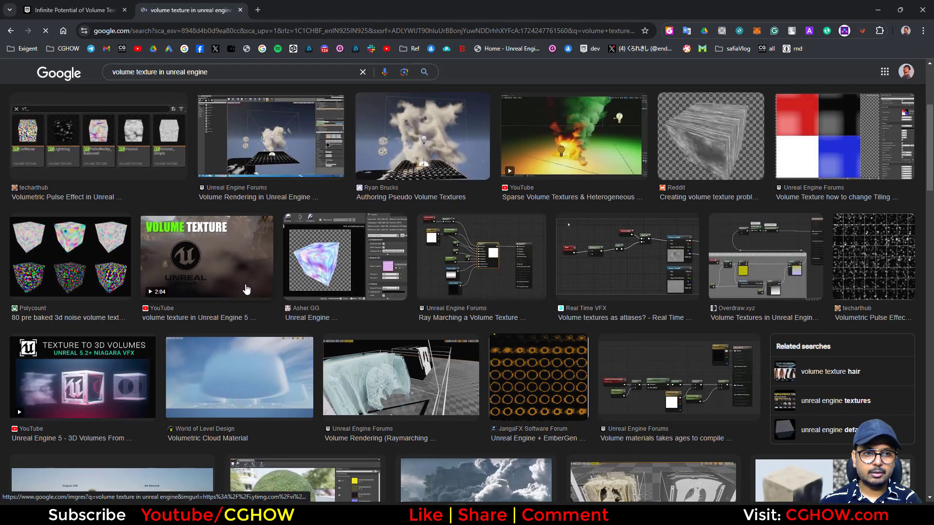
pyautogui.scroll(-2, 430, 300)
pyautogui.scroll(-4, 280, 255)
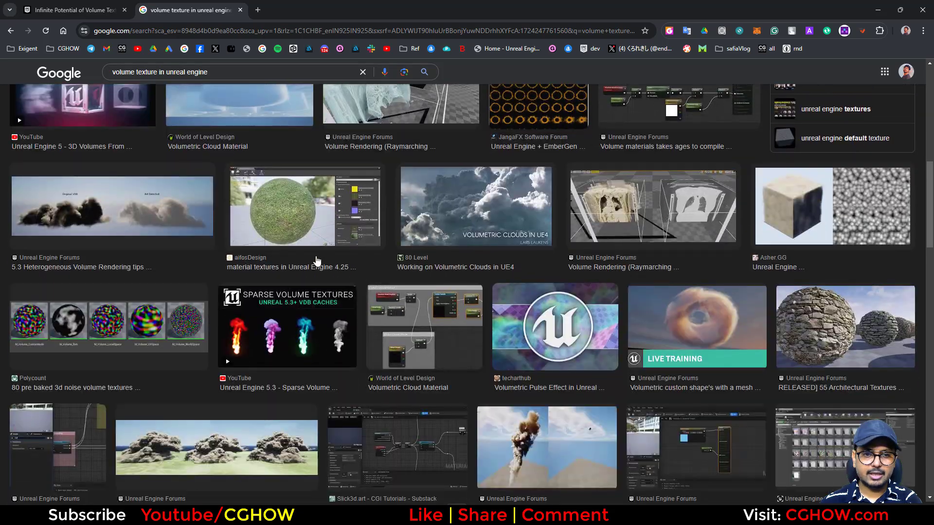
pyautogui.scroll(-4, 332, 252)
pyautogui.scroll(10, 332, 251)
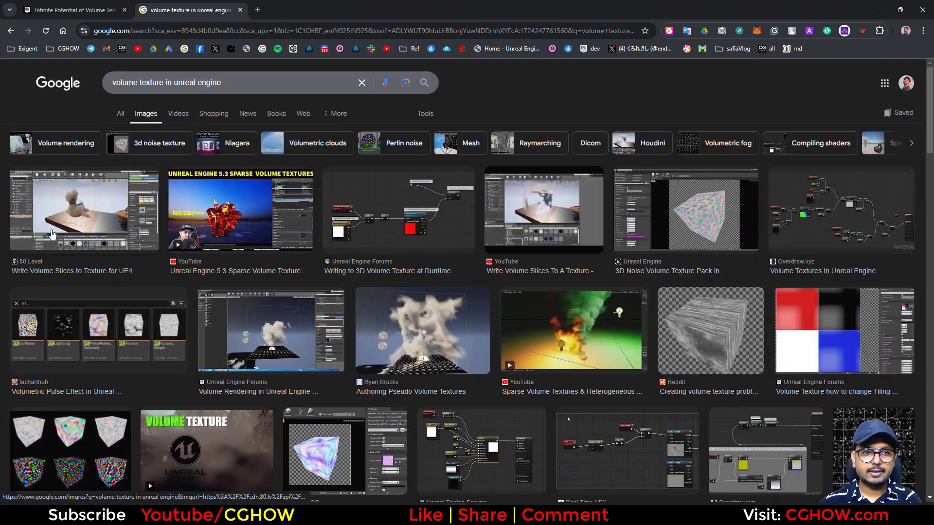
pyautogui.click(63, 212)
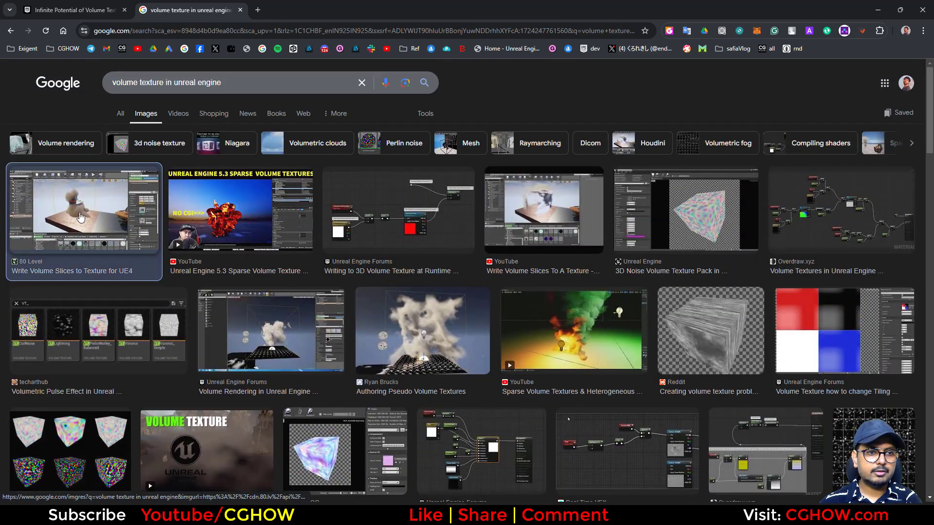
pyautogui.click(884, 401)
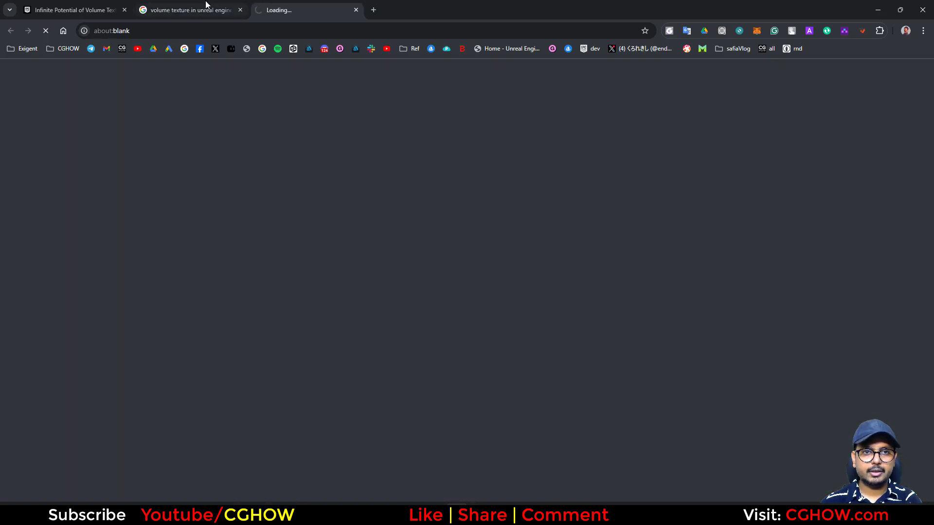
# Play the article's embedded "Write Volume Slices To A Texture" video and enlarge the page for easier viewing
pyautogui.scroll(-5, 548, 322)
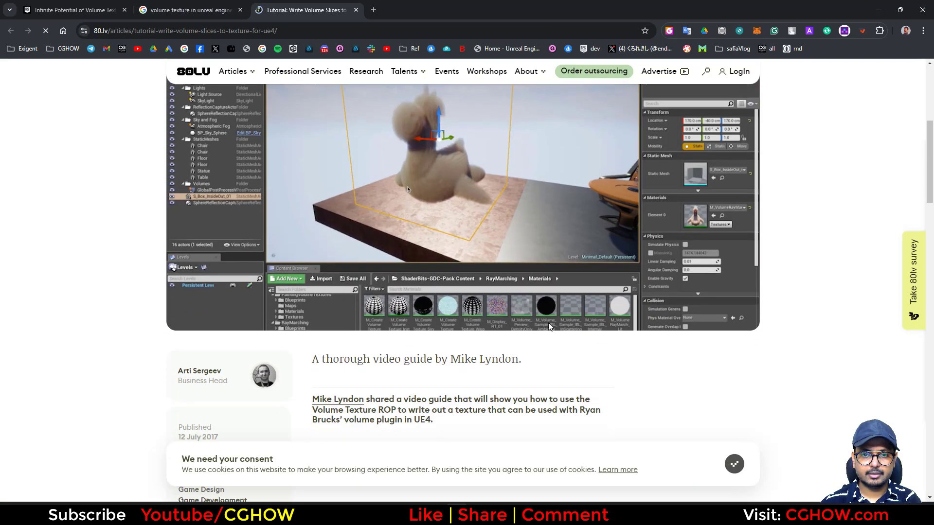
pyautogui.scroll(-5, 492, 251)
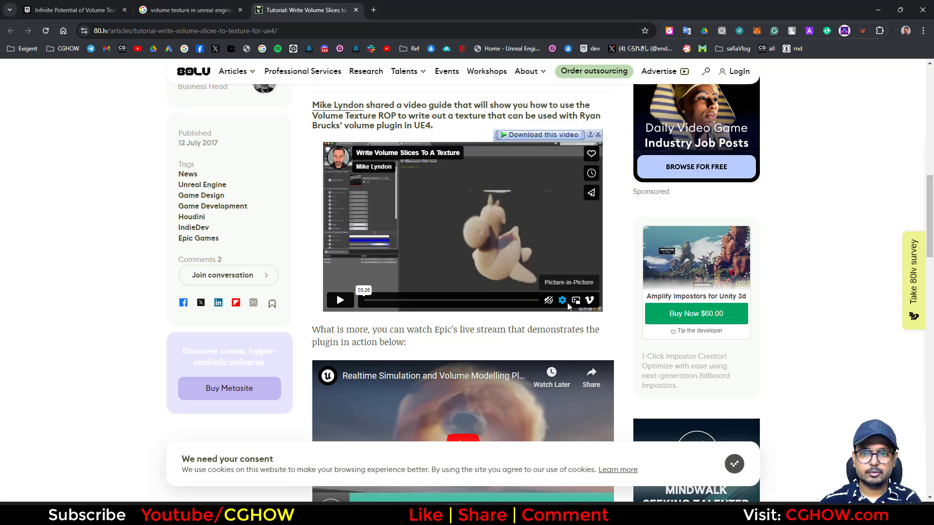
pyautogui.click(576, 300)
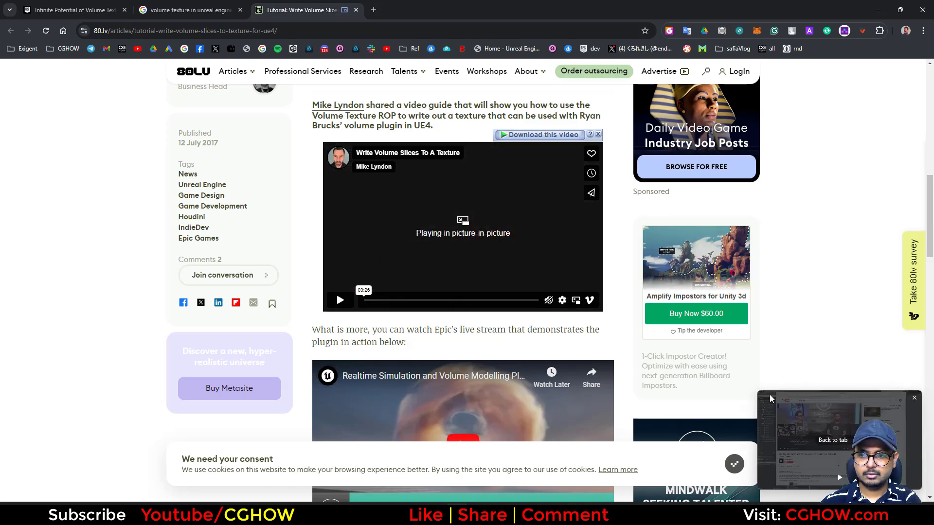
pyautogui.click(913, 399)
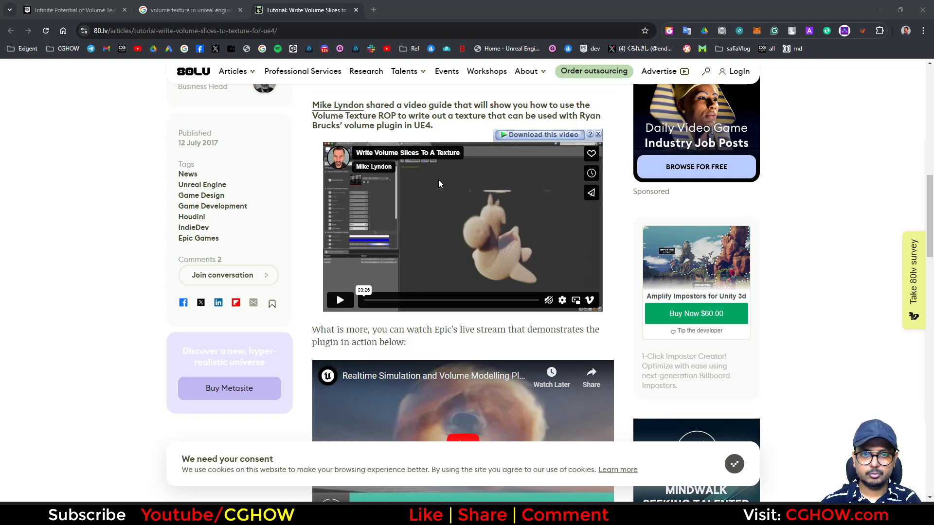
pyautogui.click(386, 298)
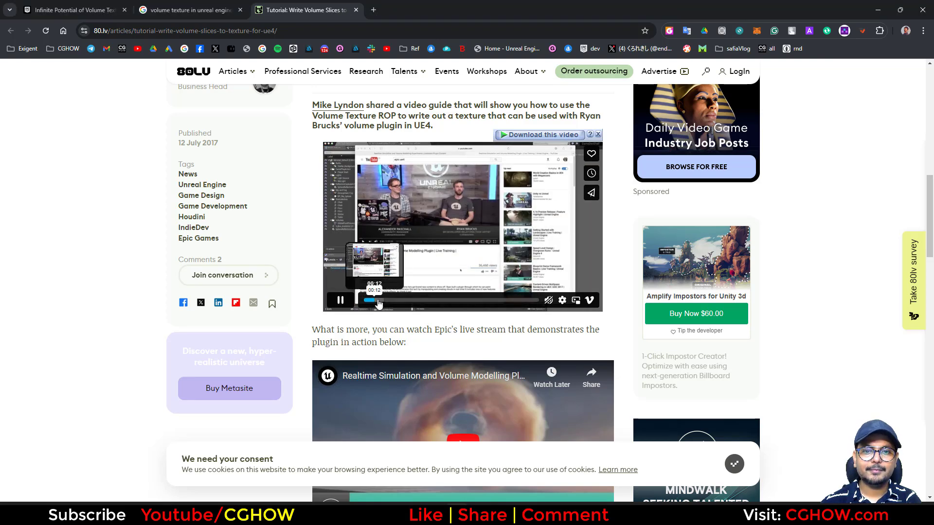
pyautogui.keyDown('ctrl'); pyautogui.scroll(4, 452, 292); pyautogui.keyUp('ctrl')
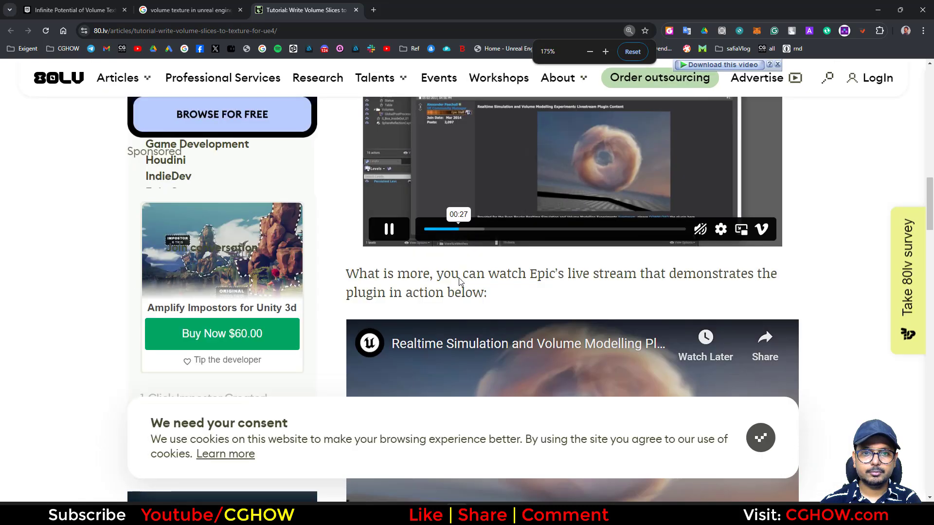
pyautogui.keyDown('ctrl'); pyautogui.scroll(-2, 454, 294); pyautogui.keyUp('ctrl')
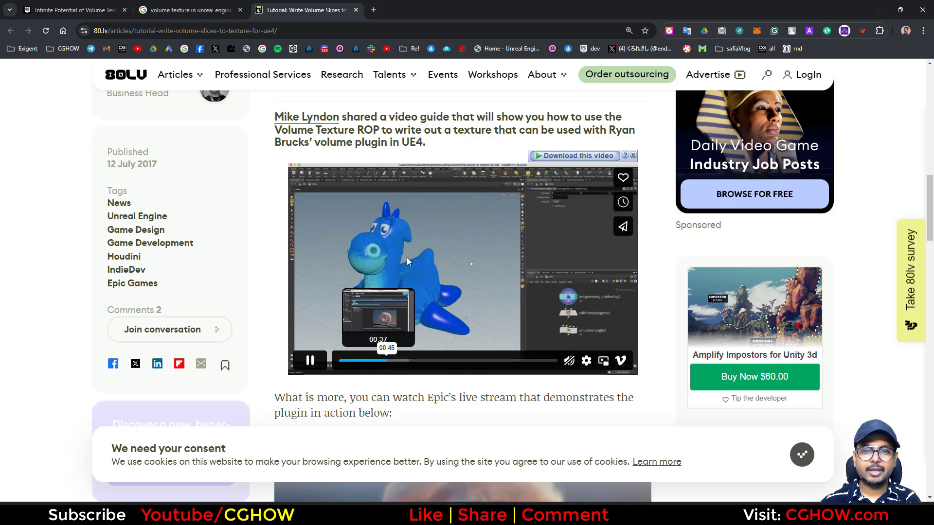
# Skip ahead through the embedded video to examine how the toy model becomes a volume and texture slices
pyautogui.click(400, 362)
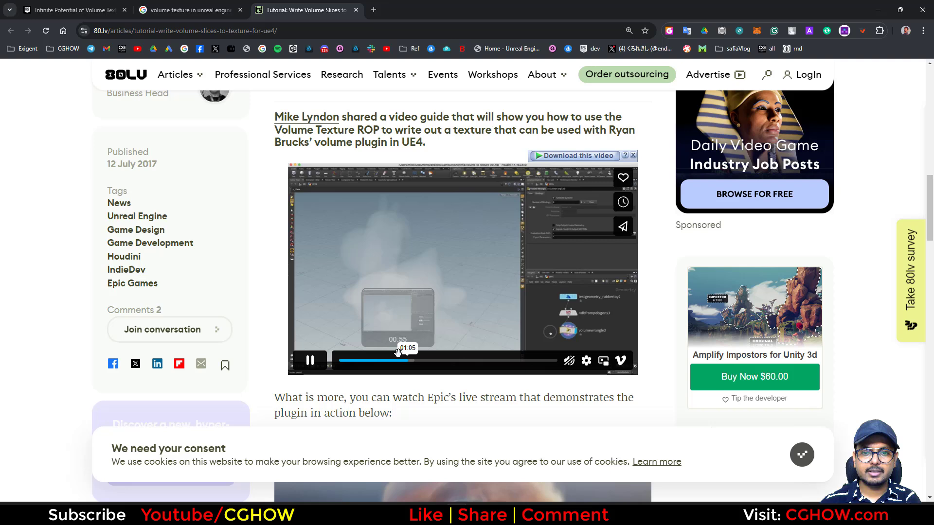
pyautogui.click(412, 361)
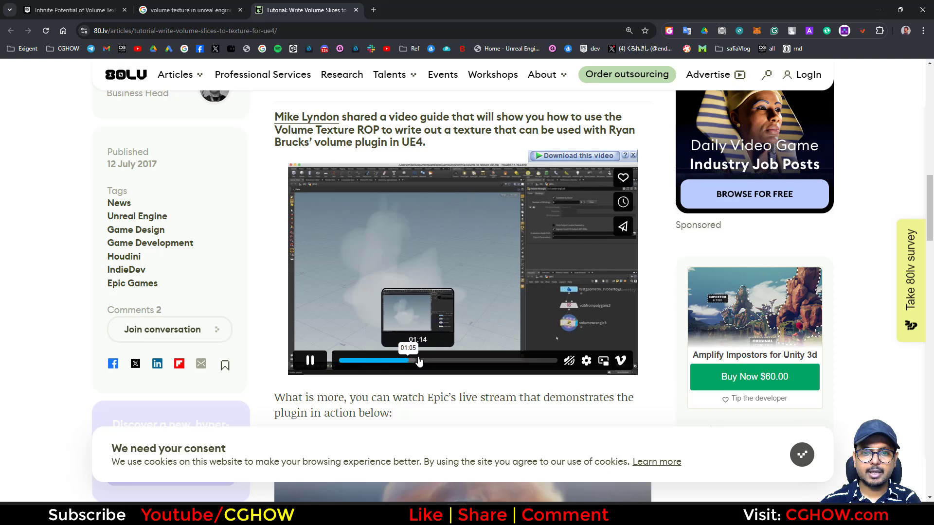
pyautogui.click(431, 360)
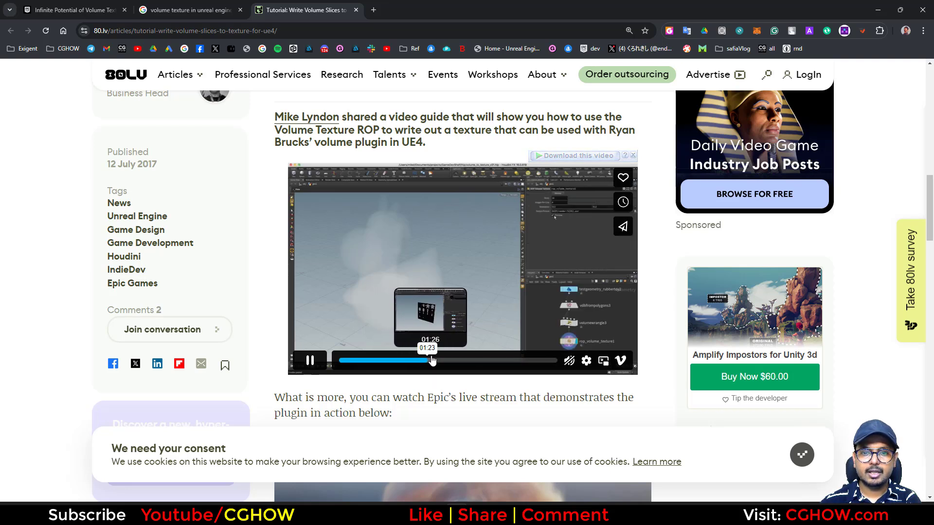
pyautogui.click(433, 361)
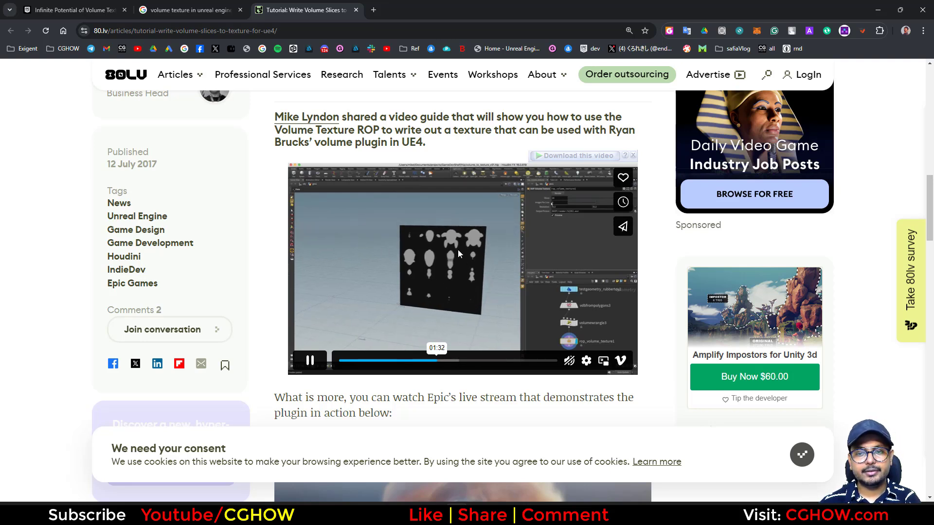
pyautogui.click(452, 361)
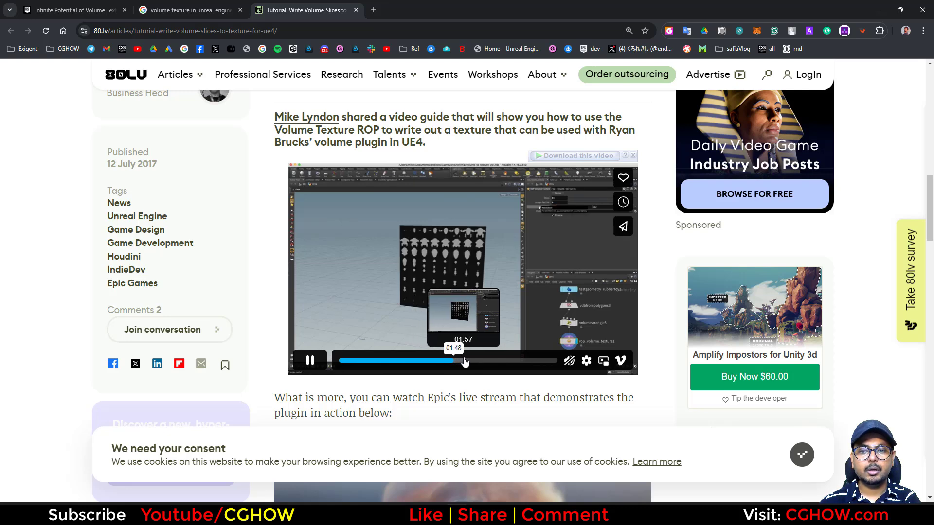
pyautogui.click(477, 361)
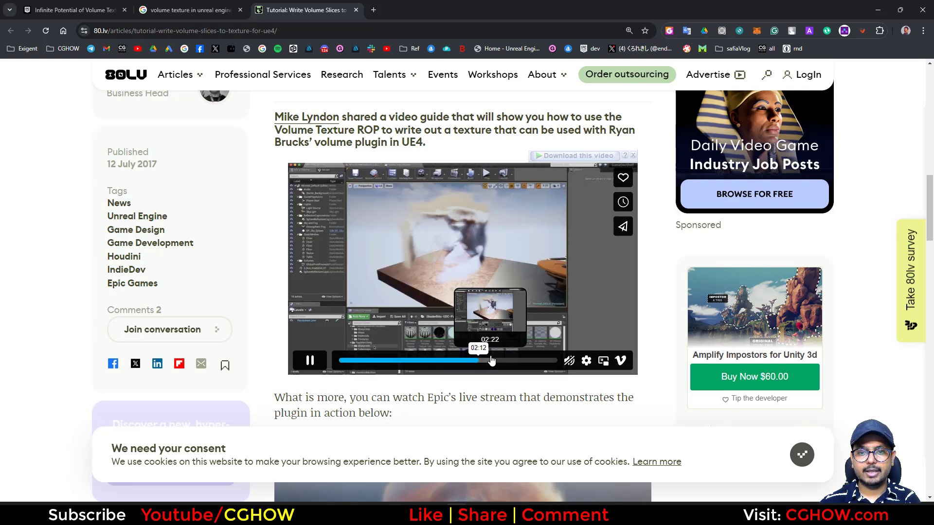
pyautogui.click(491, 360)
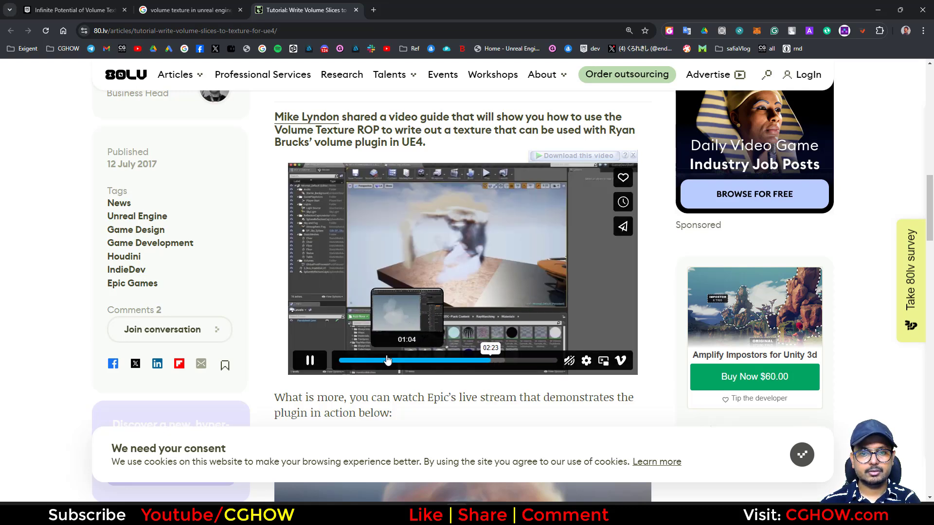
# Compare the article's header image of the volume-rendered toy with the embedded video
pyautogui.scroll(8, 392, 157)
pyautogui.scroll(3, 422, 246)
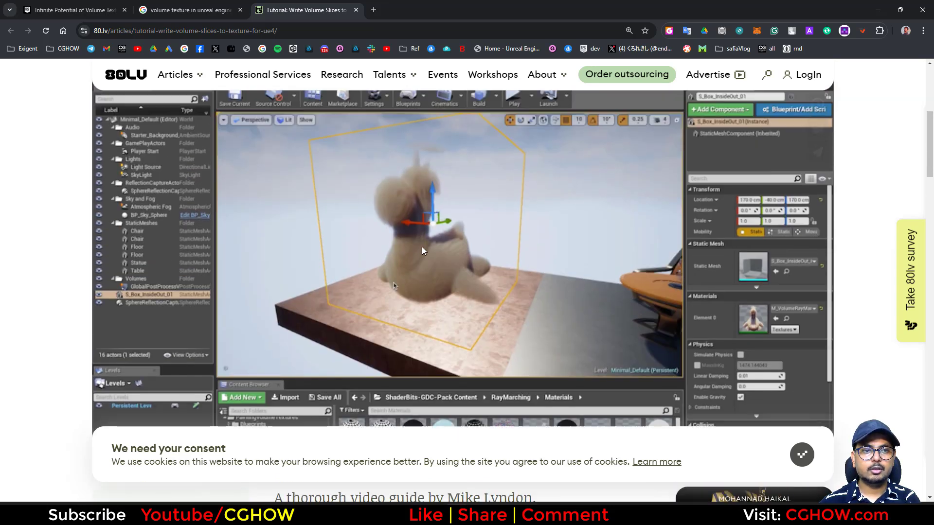
pyautogui.scroll(-10, 434, 253)
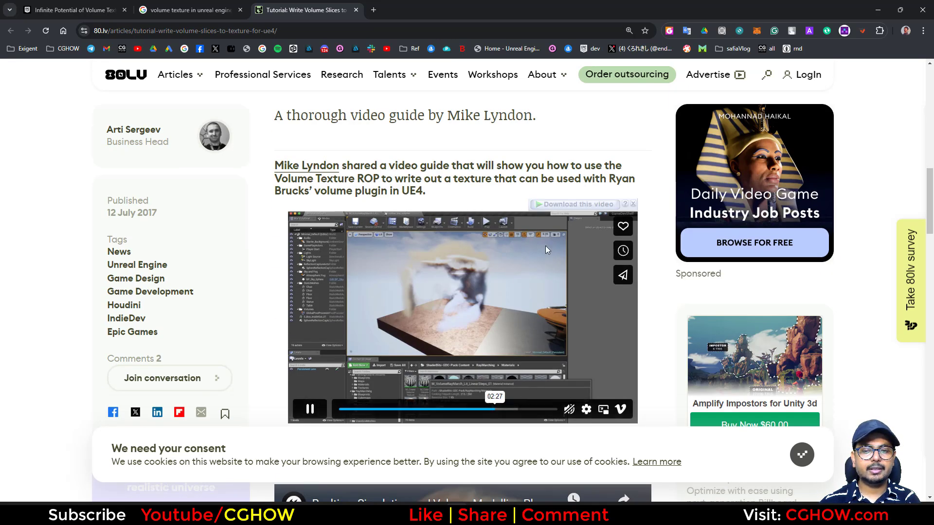
pyautogui.scroll(6, 522, 245)
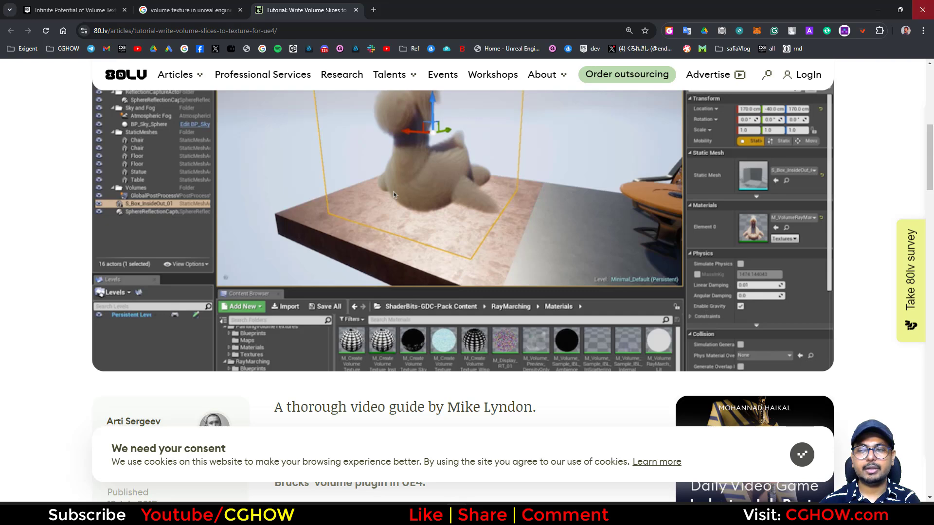
# Switch to Unreal Editor and create a Niagara system from the Grid3D Gas Master emitter in the Volume_Texture folder, keeping the default name
pyautogui.click(879, 10)
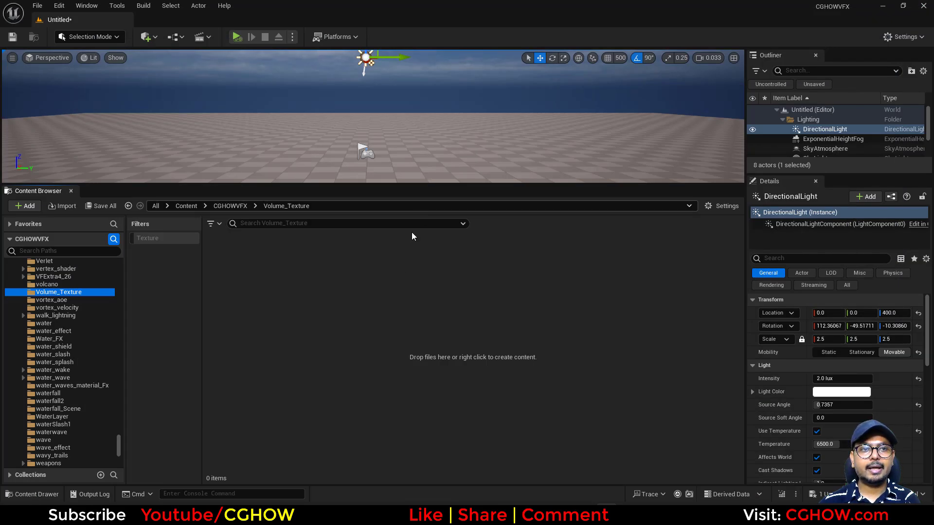
pyautogui.rightClick(301, 275)
pyautogui.click(370, 263)
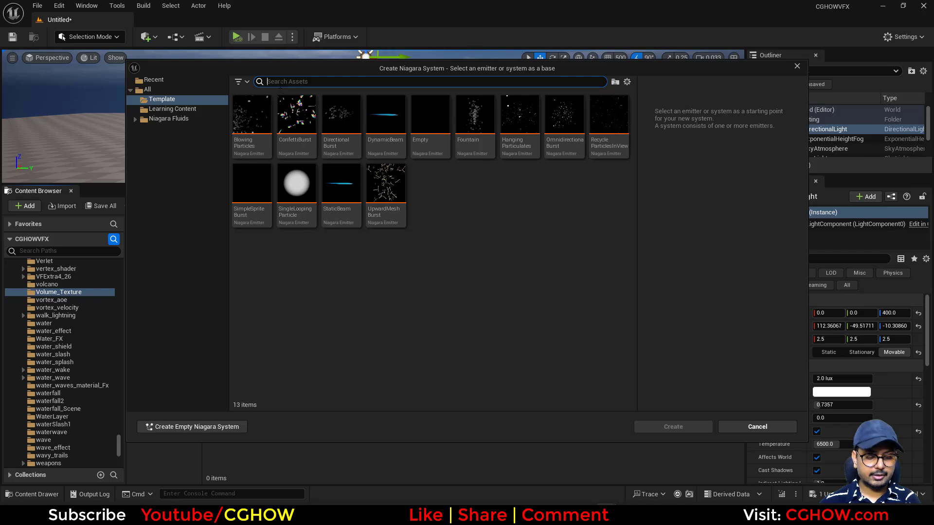
pyautogui.write('master')
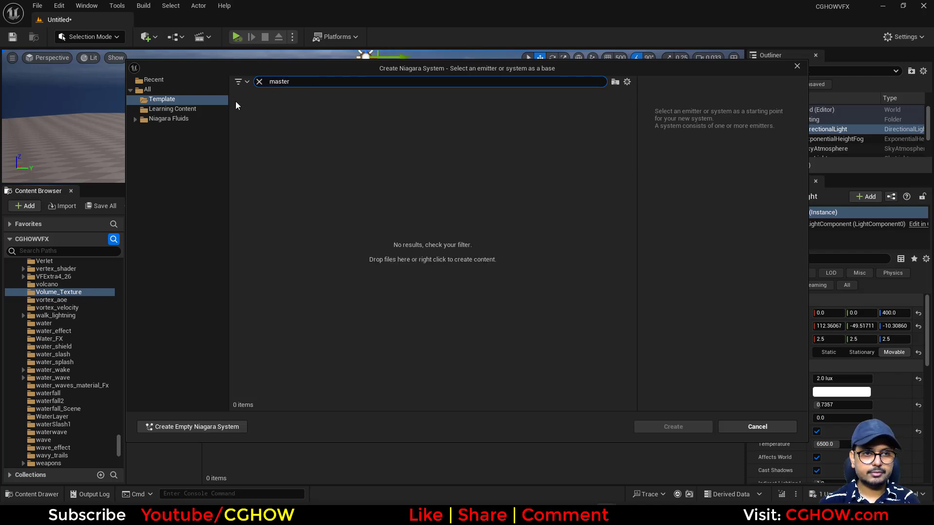
pyautogui.click(147, 91)
pyautogui.doubleClick(257, 128)
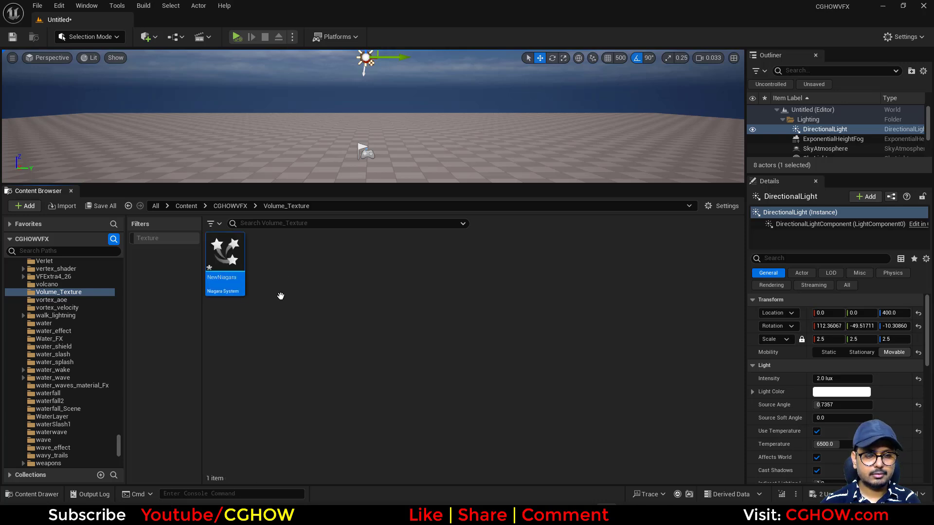
pyautogui.press('Return')
# Open the new Niagara system in its editor and enlarge the preview viewport in width and height
pyautogui.doubleClick(225, 263)
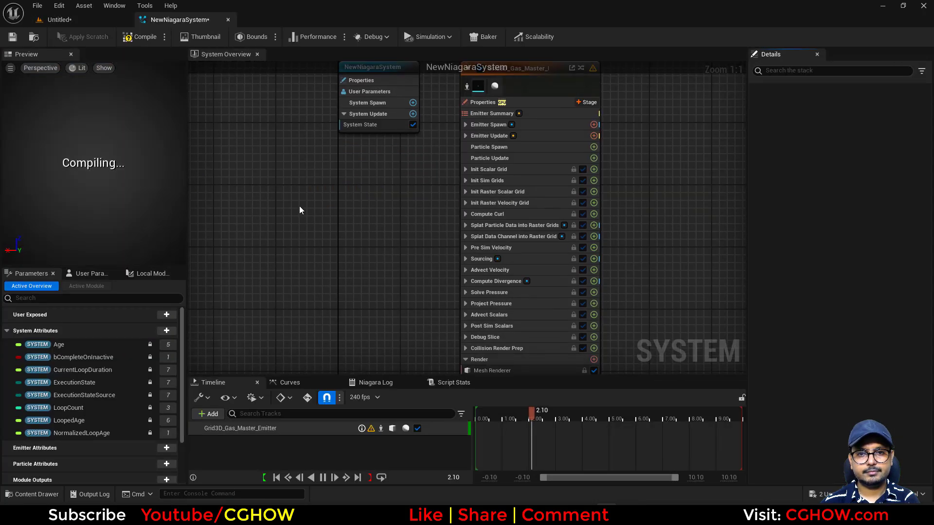
pyautogui.scroll(-2, 382, 204)
pyautogui.moveTo(384, 207); pyautogui.dragTo(385, 187, button='right')
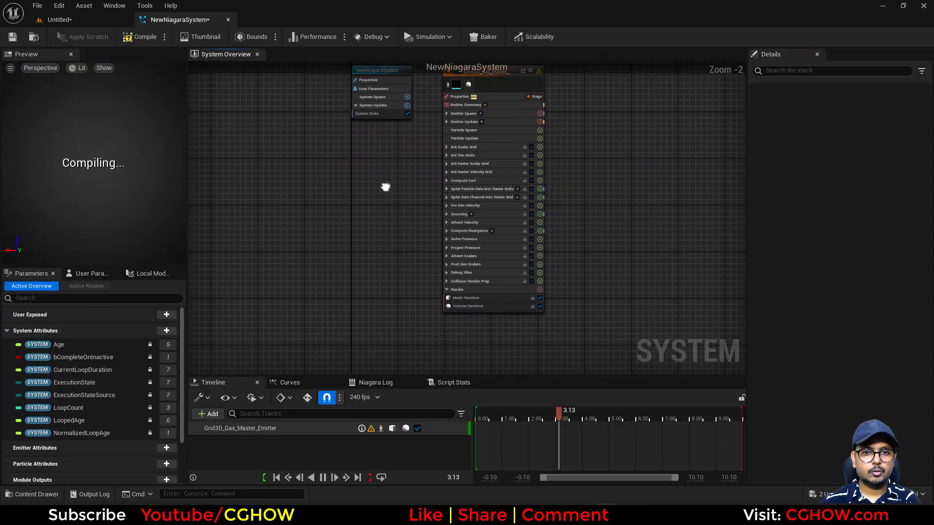
pyautogui.moveTo(187, 172); pyautogui.dragTo(238, 204)
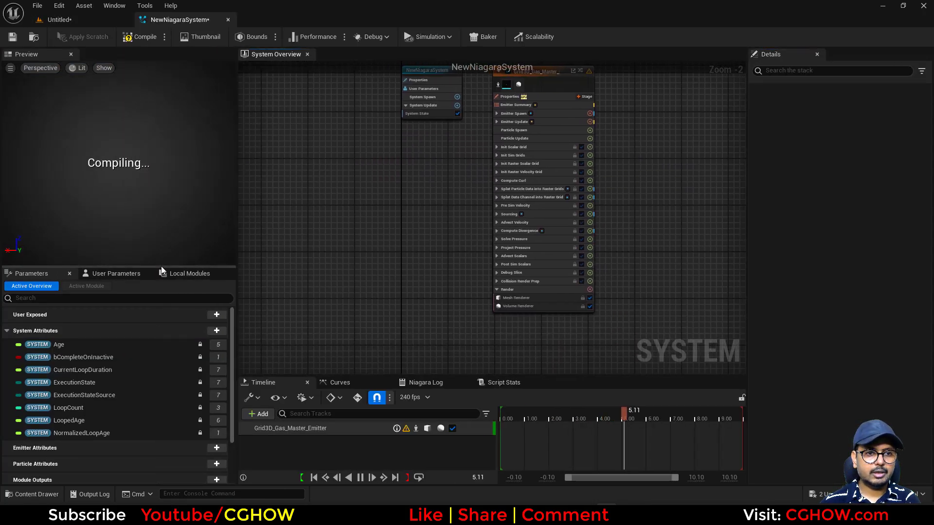
pyautogui.moveTo(162, 267); pyautogui.dragTo(162, 343)
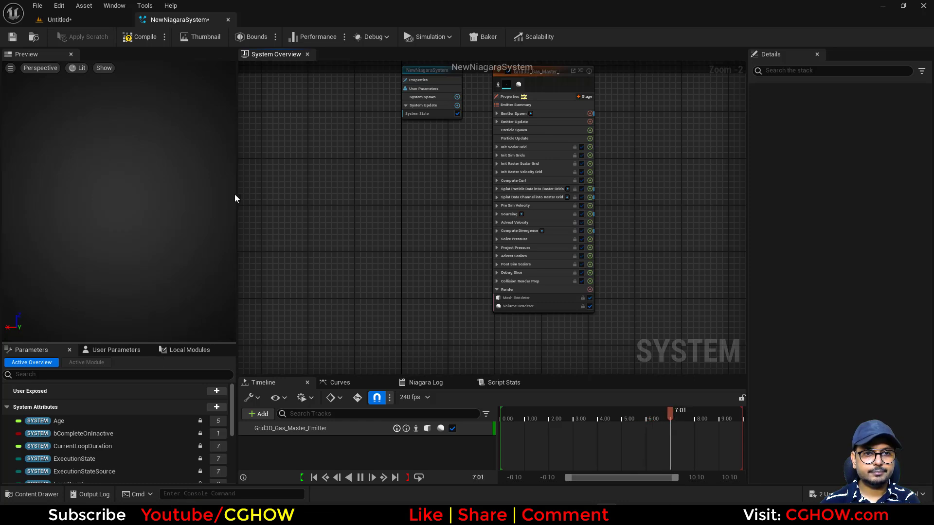
# Examine the gas simulation's bounding box and rising smoke from several angles in the preview
pyautogui.scroll(-3, 148, 214)
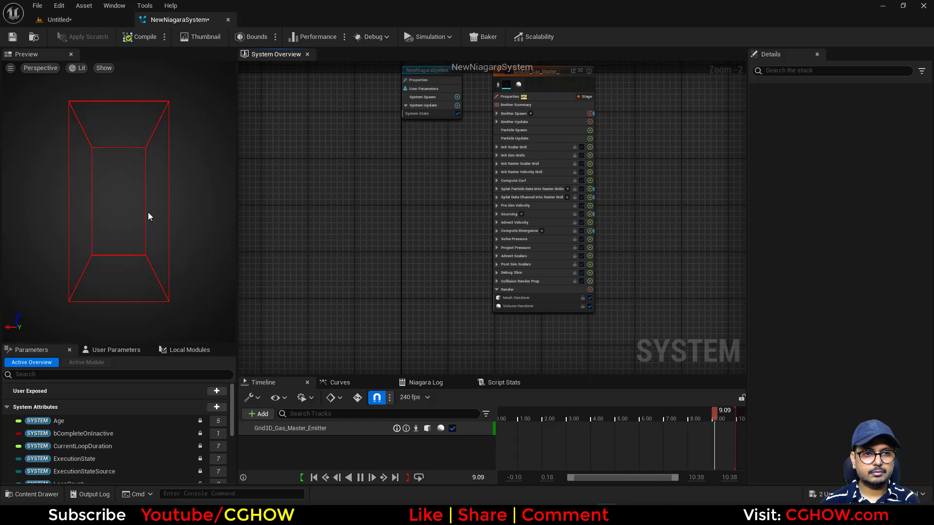
pyautogui.moveTo(148, 214); pyautogui.dragTo(234, 215)
pyautogui.moveTo(341, 237); pyautogui.dragTo(271, 265, button='right')
pyautogui.moveTo(135, 267); pyautogui.dragTo(126, 288)
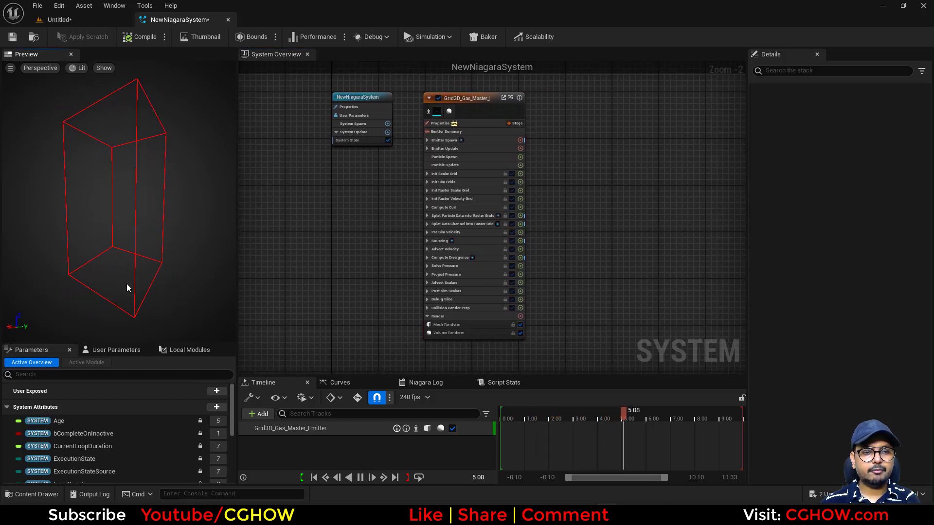
pyautogui.moveTo(117, 199); pyautogui.dragTo(107, 200)
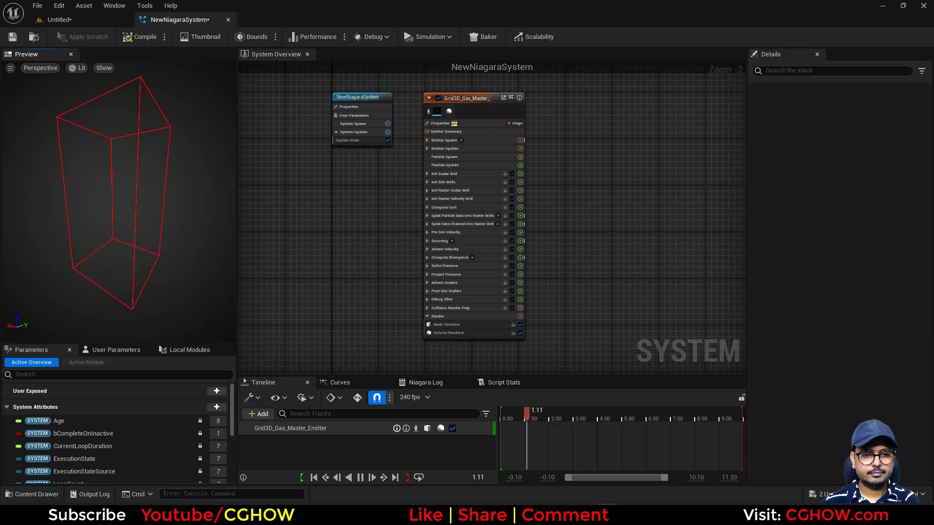
pyautogui.moveTo(120, 269); pyautogui.dragTo(113, 269)
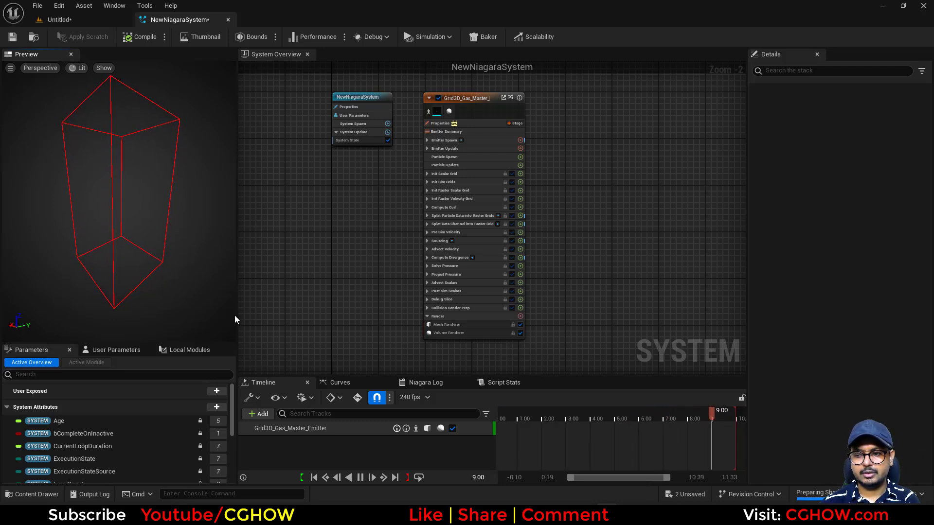
pyautogui.moveTo(117, 253); pyautogui.dragTo(190, 251)
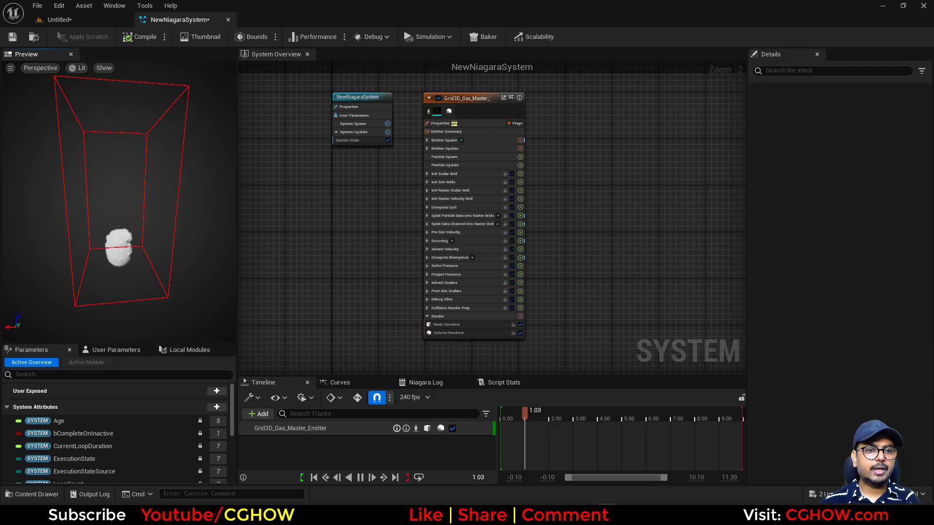
pyautogui.scroll(3, 119, 258)
pyautogui.moveTo(118, 261); pyautogui.dragTo(97, 260)
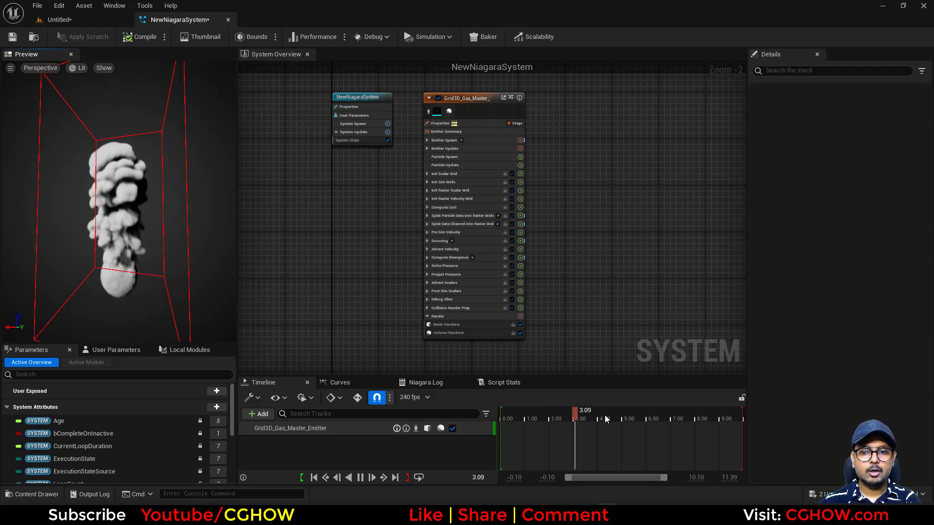
# Pause the gas simulation at 4.54 on the timeline and inspect the smoke plume from different sides
pyautogui.moveTo(581, 417); pyautogui.dragTo(611, 415)
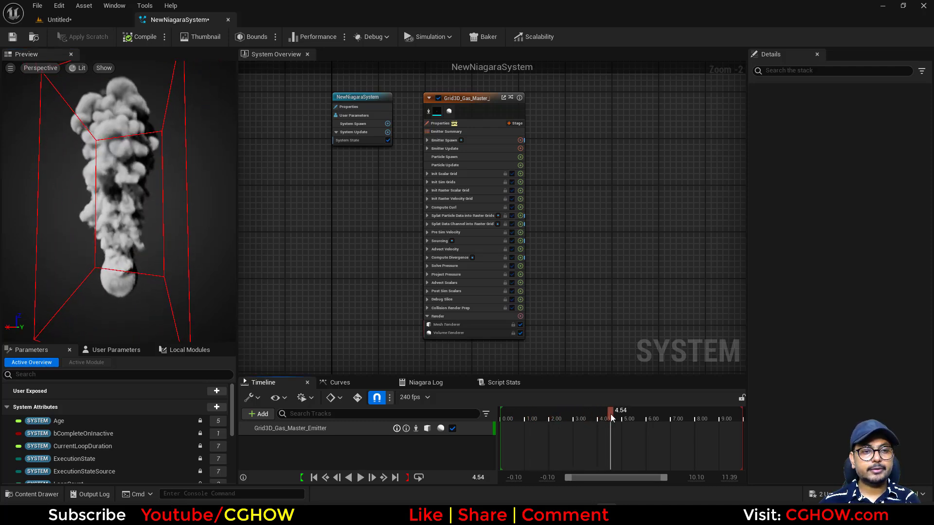
pyautogui.moveTo(190, 300); pyautogui.dragTo(146, 301)
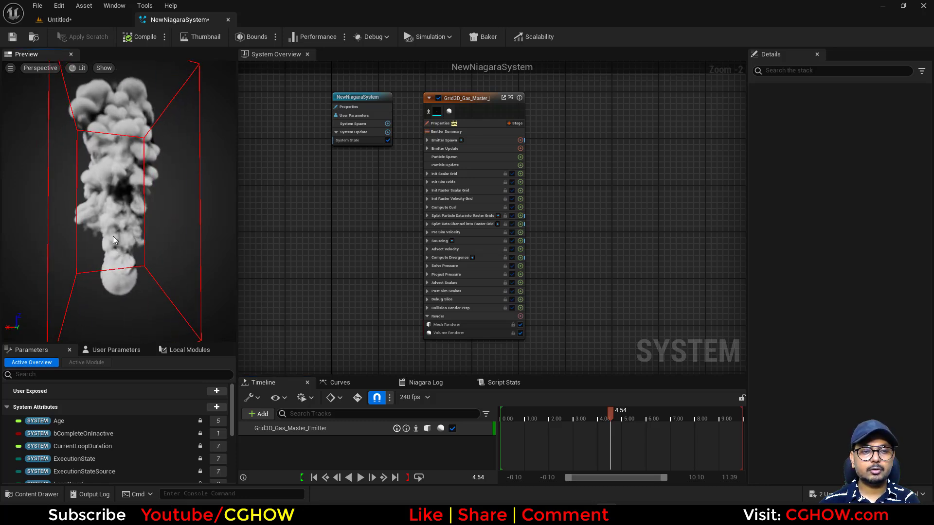
pyautogui.moveTo(123, 250)
pyautogui.mouseDown()
pyautogui.moveTo(90, 250)
pyautogui.moveTo(121, 254)
pyautogui.mouseUp()
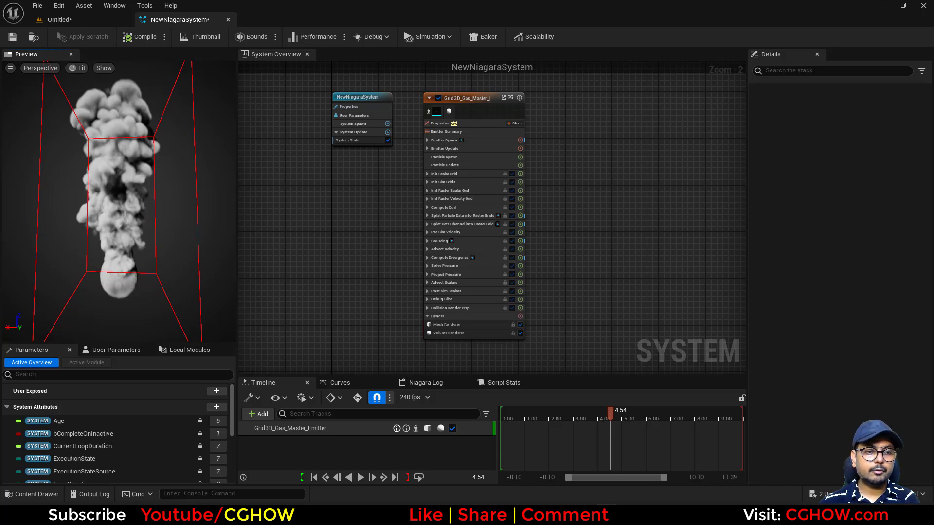
pyautogui.moveTo(124, 246); pyautogui.dragTo(94, 235)
# Open the Baker for the gas system and add a Volume Texture output
pyautogui.click(476, 39)
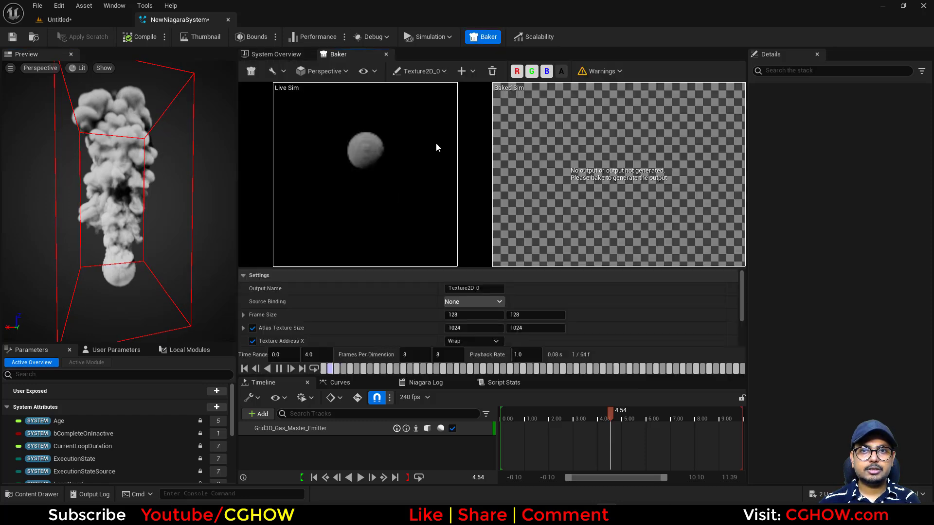
pyautogui.click(414, 72)
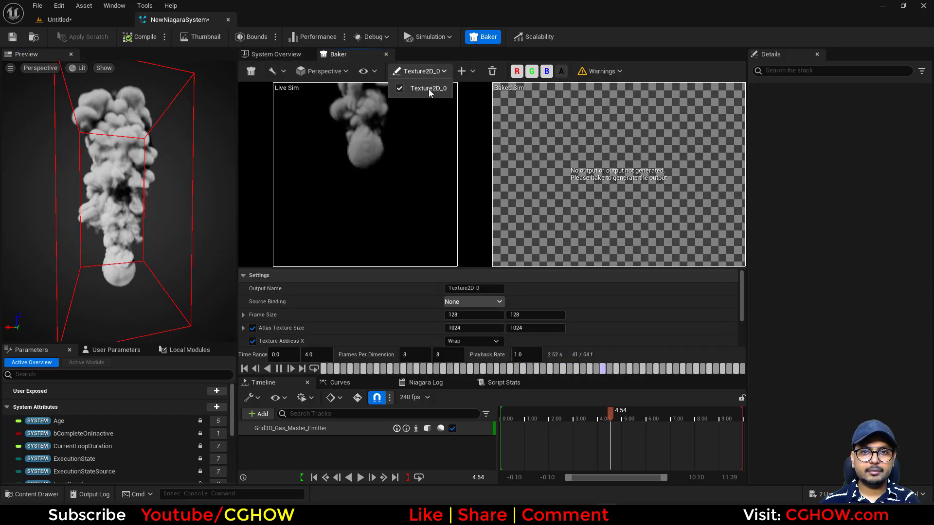
pyautogui.click(465, 72)
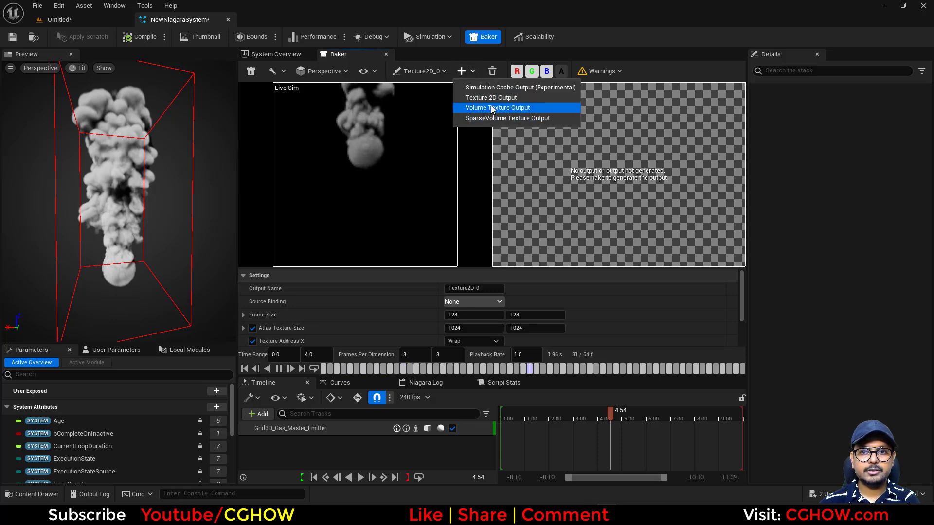
pyautogui.click(497, 107)
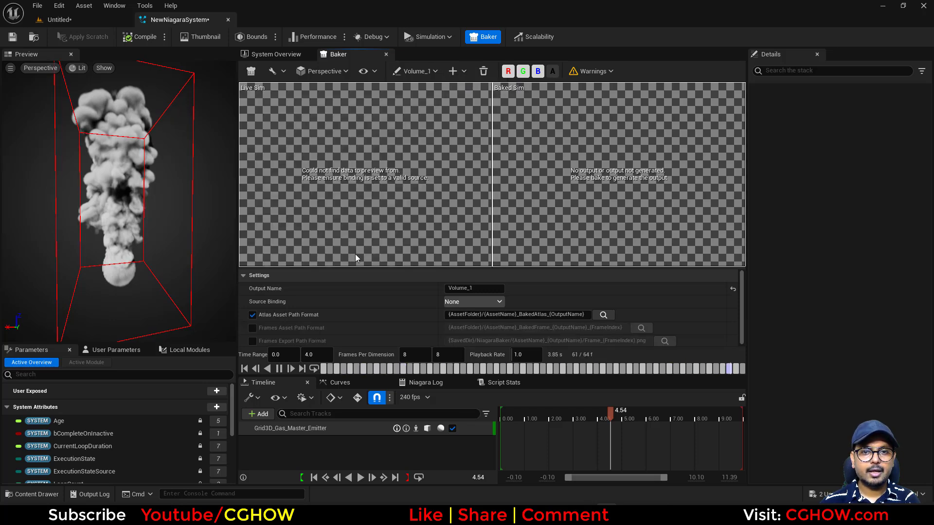
# Bind the volume output's source to the gas emitter's ScalarGrid.Density and bake the simulation
pyautogui.click(477, 301)
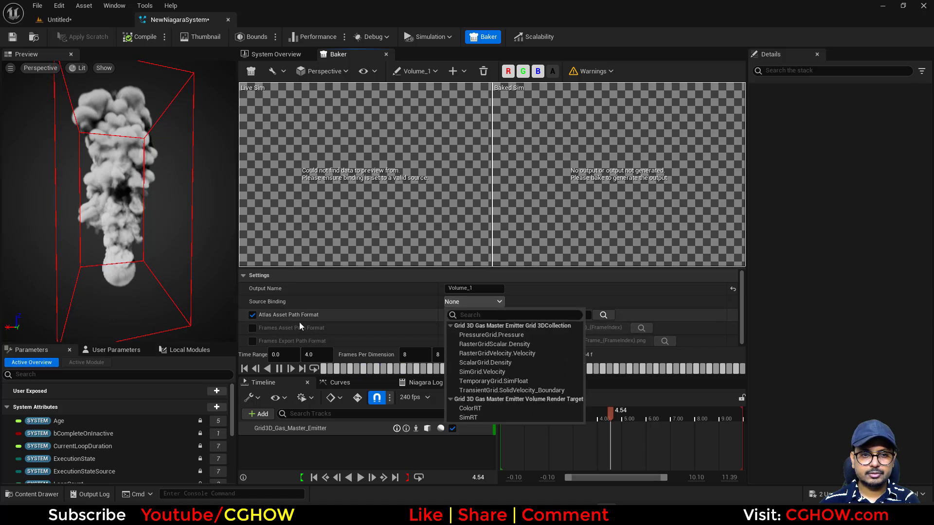
pyautogui.click(497, 363)
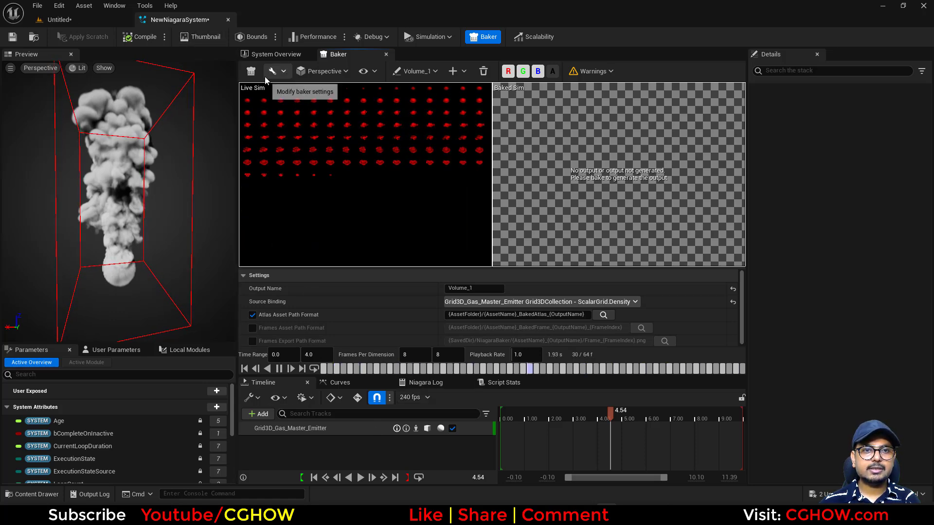
pyautogui.click(252, 72)
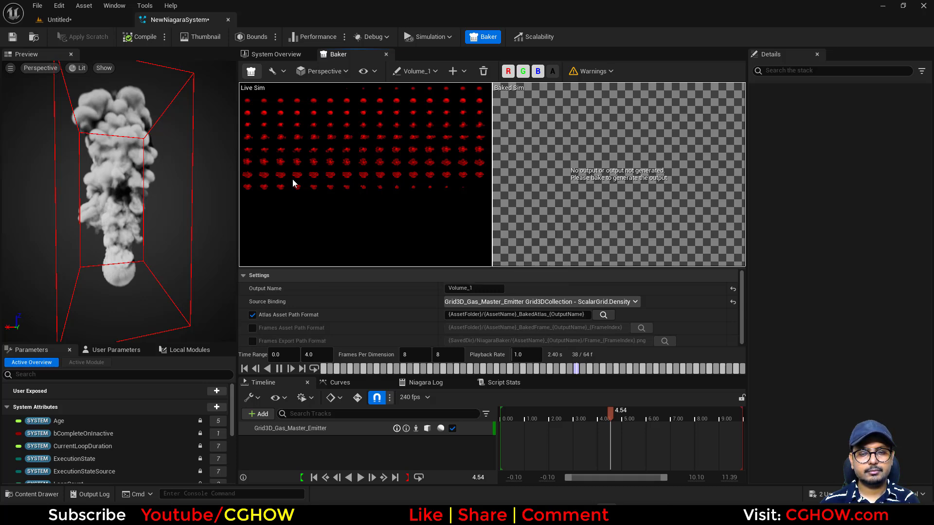
# Find the baked assets in the Volume_Texture folder and inspect the baked 2D texture's frames
pyautogui.click(107, 19)
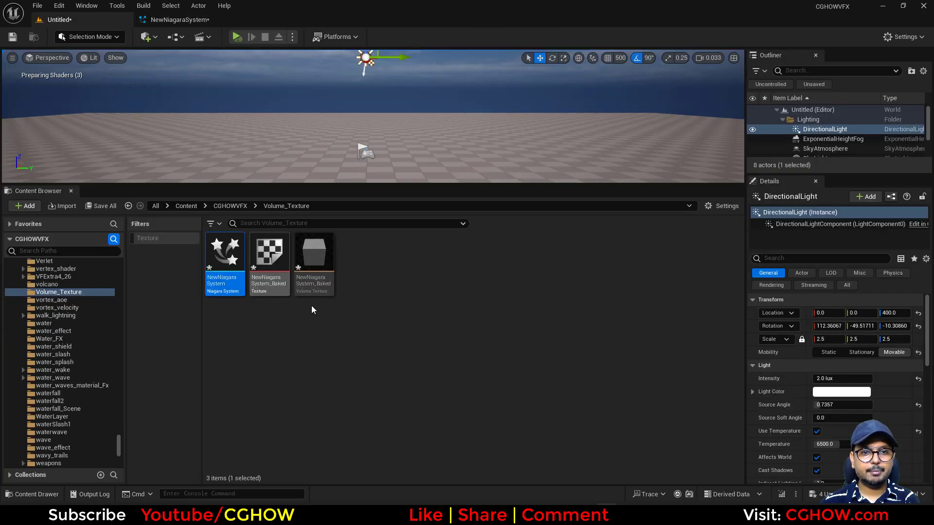
pyautogui.click(318, 279)
pyautogui.click(276, 292)
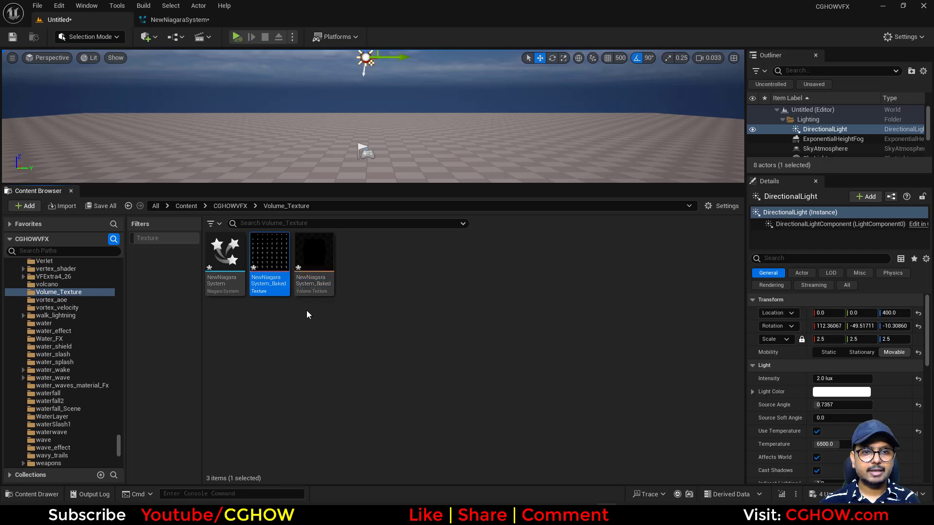
pyautogui.doubleClick(269, 256)
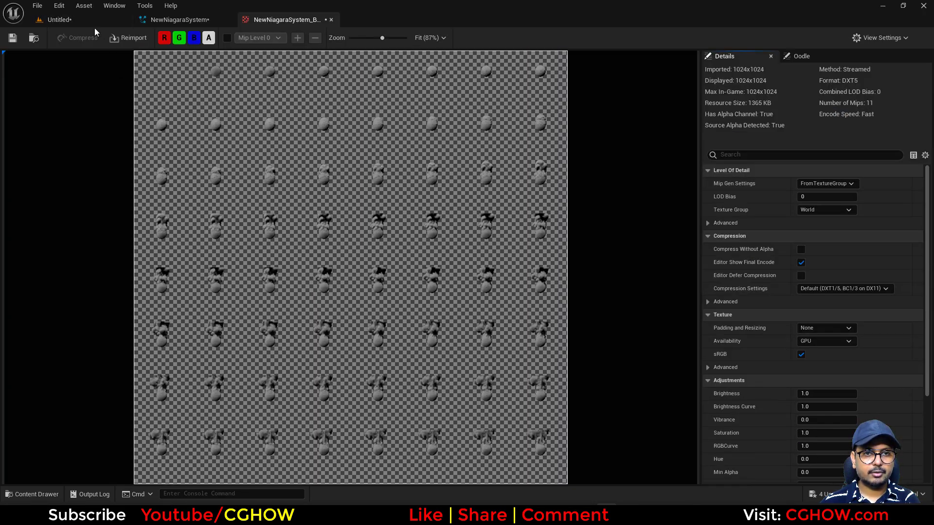
pyautogui.click(73, 21)
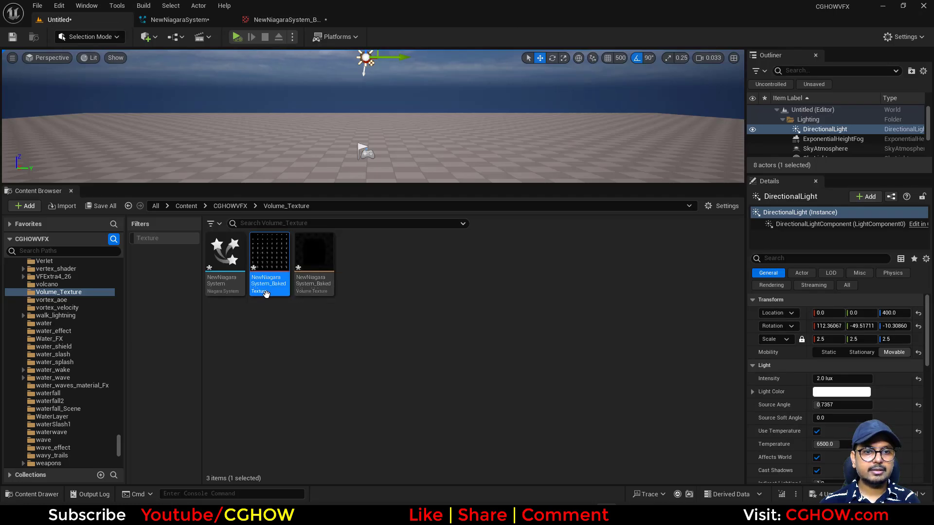
# Delete the baked 2D texture from the Volume_Texture folder, keeping only the Niagara system and the volume texture
pyautogui.moveTo(266, 292)
pyautogui.click(289, 306)
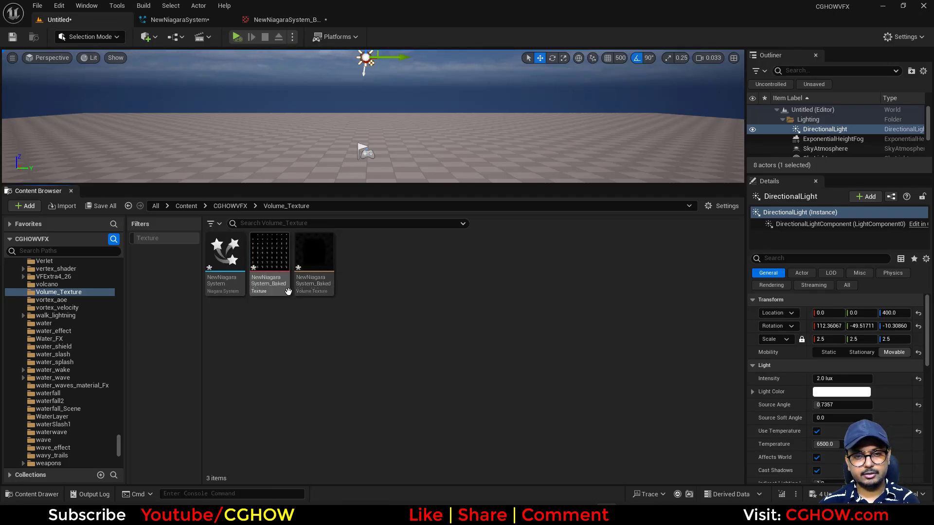
pyautogui.press('Delete')
pyautogui.click(408, 417)
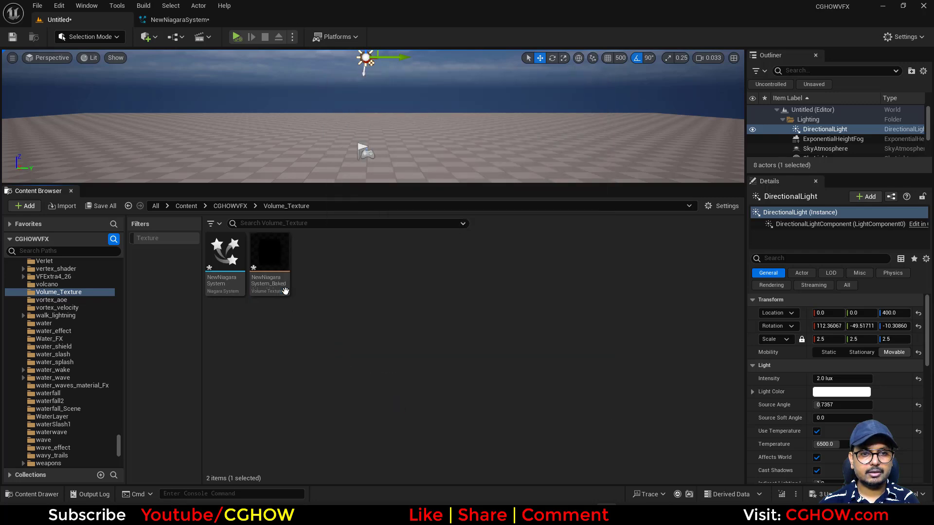
# Inspect the baked volume texture in 3D view with the alpha channel off, rotating it, and return to the Niagara system
pyautogui.doubleClick(271, 263)
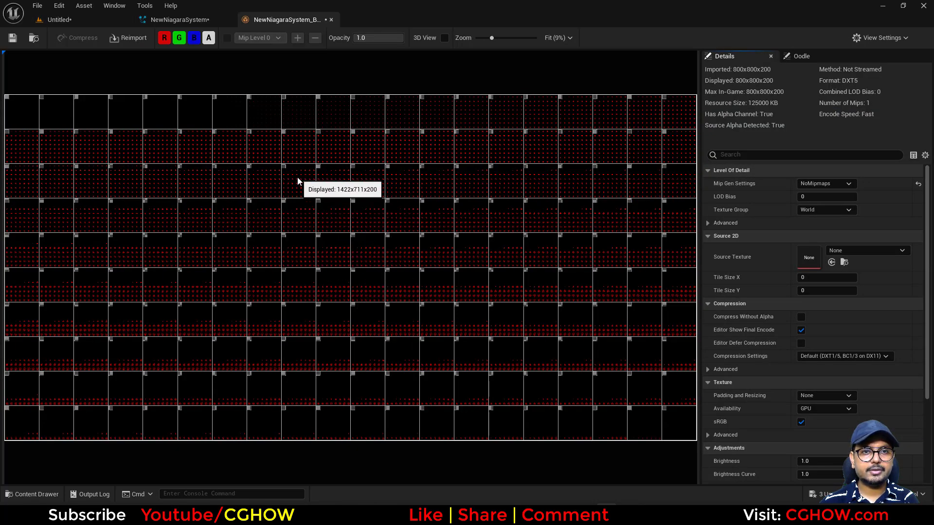
pyautogui.click(444, 38)
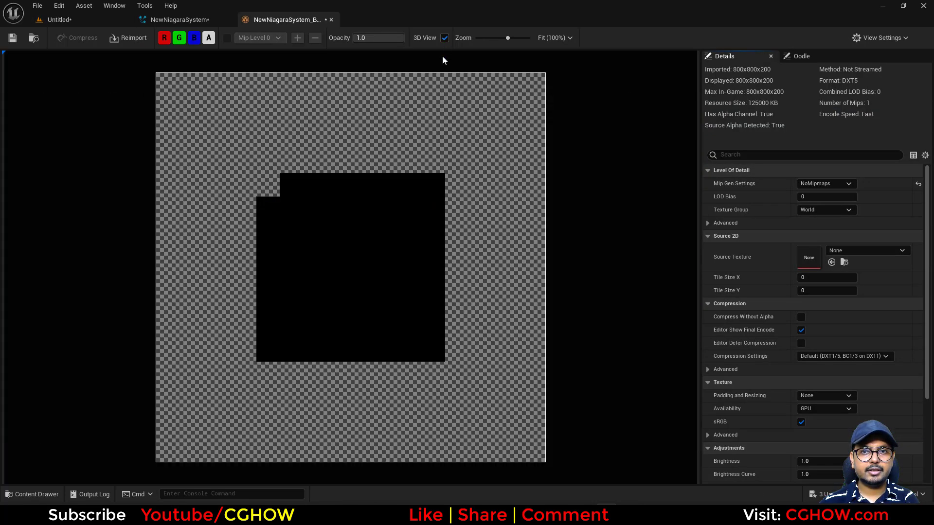
pyautogui.click(206, 39)
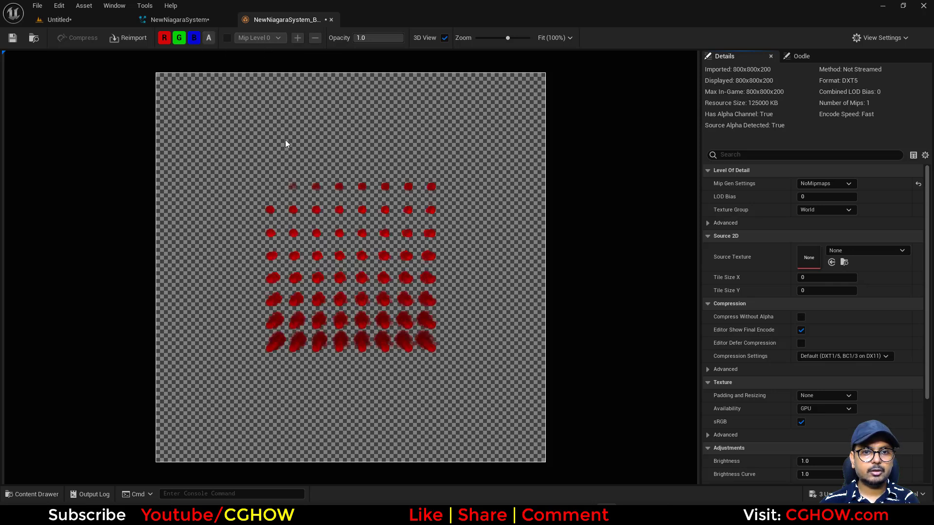
pyautogui.moveTo(331, 232)
pyautogui.mouseDown()
pyautogui.moveTo(202, 302)
pyautogui.moveTo(57, 179)
pyautogui.moveTo(269, 305)
pyautogui.moveTo(329, 322)
pyautogui.moveTo(241, 287)
pyautogui.moveTo(325, 333)
pyautogui.moveTo(396, 337)
pyautogui.moveTo(448, 384)
pyautogui.moveTo(664, 341)
pyautogui.moveTo(417, 228)
pyautogui.mouseUp()
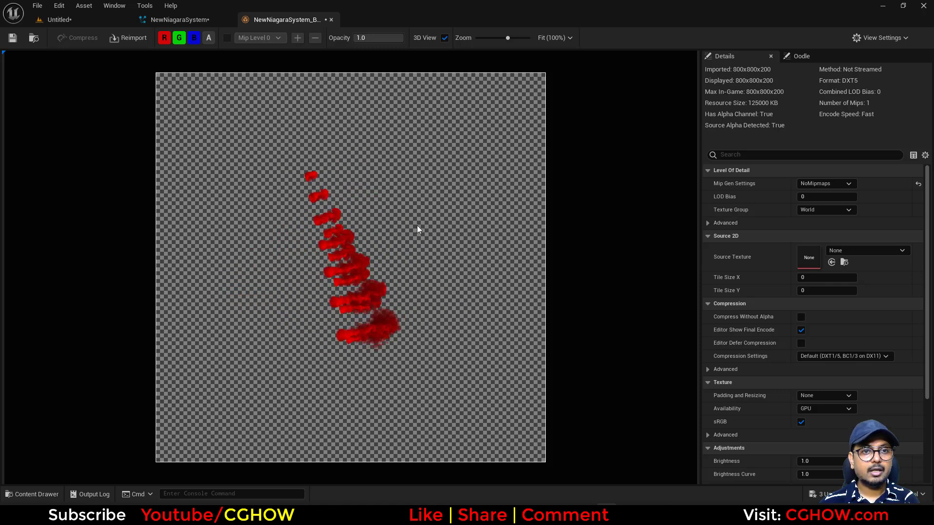
pyautogui.click(192, 23)
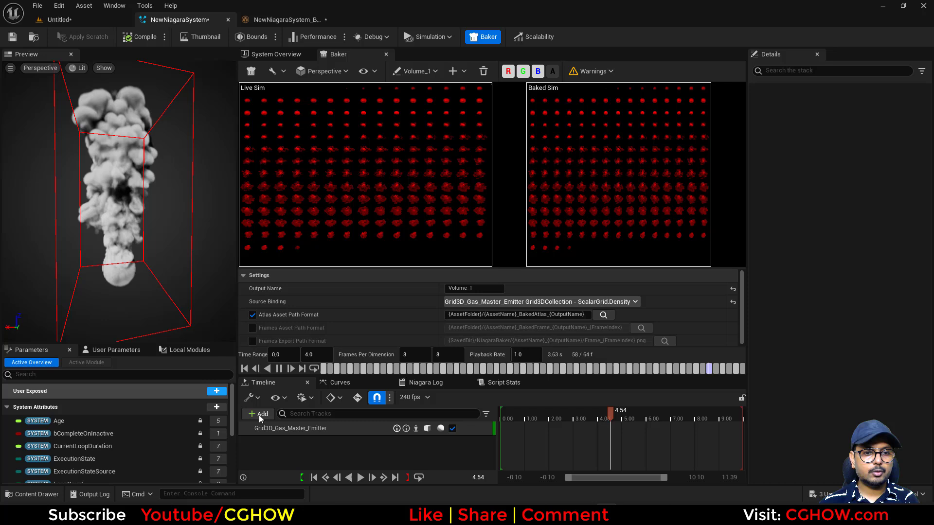
# Set the baker's frames per dimension to 2 by 2, rebake, and inspect the volume texture
pyautogui.click(418, 359)
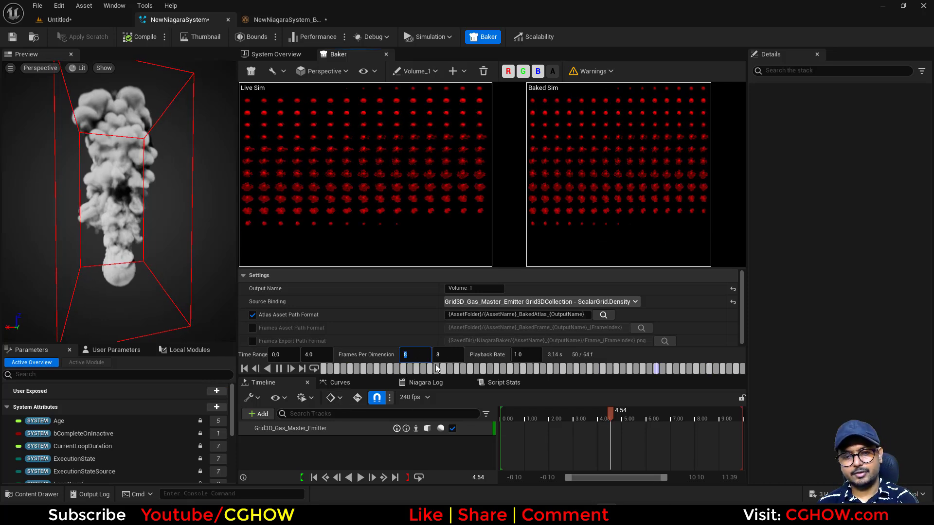
pyautogui.write('2')
pyautogui.press('Tab')
pyautogui.write('2')
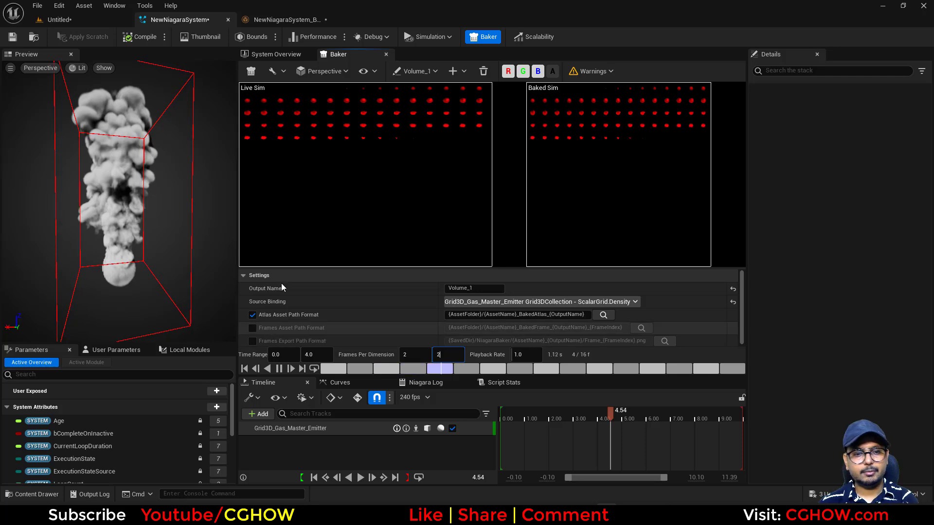
pyautogui.click(251, 71)
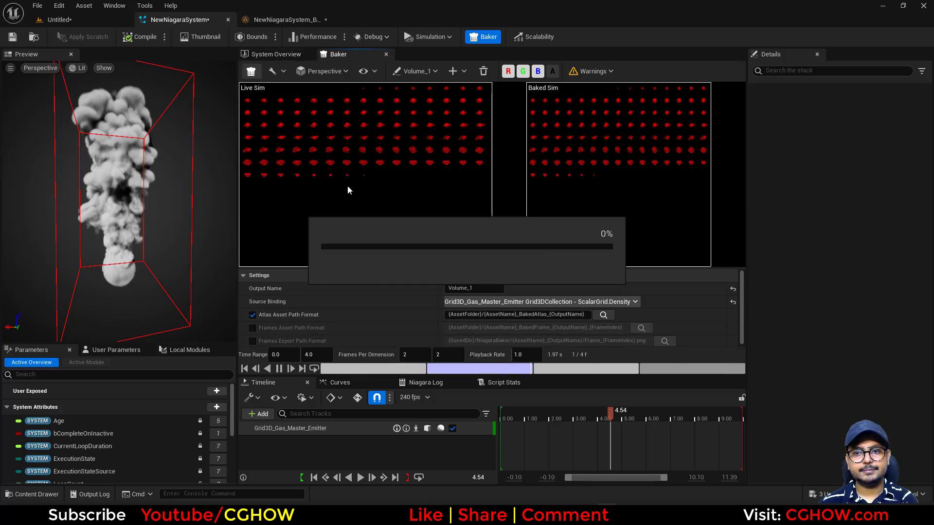
pyautogui.click(282, 19)
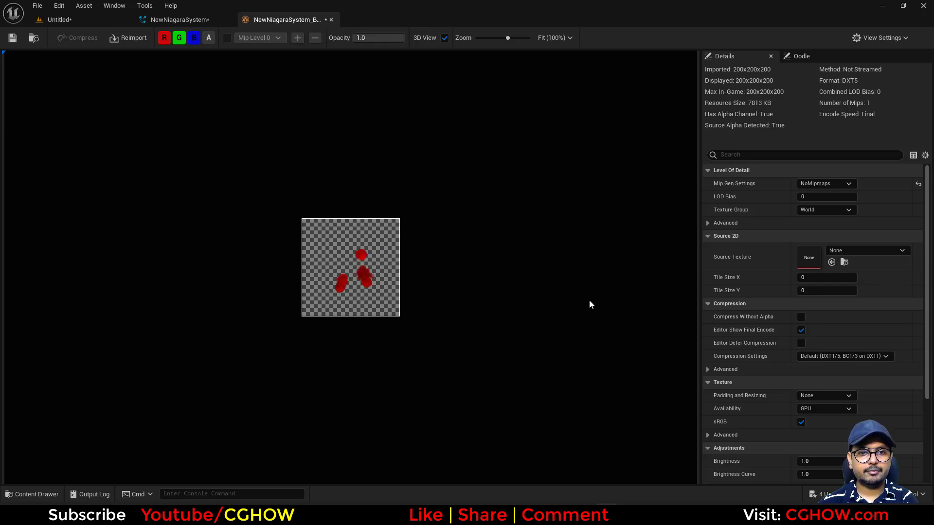
pyautogui.scroll(3, 384, 264)
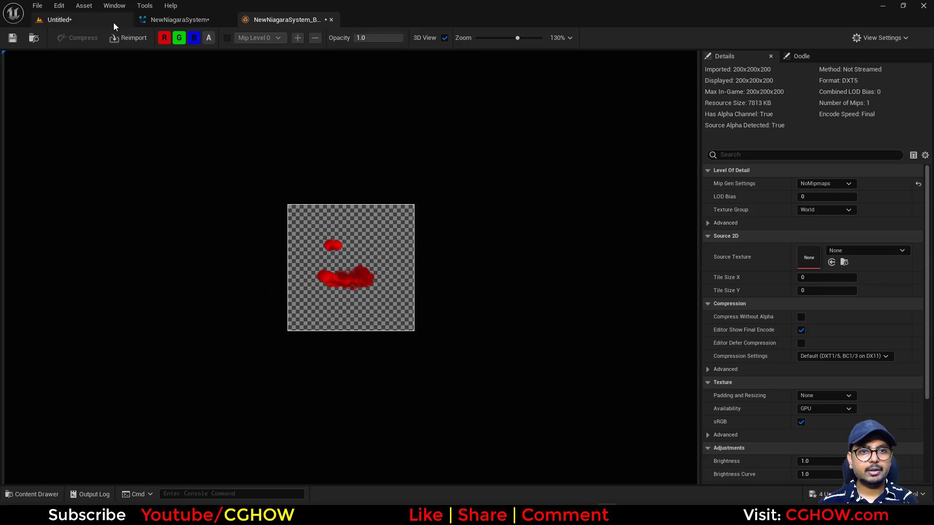
# Reduce the first frames per dimension value to 1 and rebake the simulation
pyautogui.click(176, 21)
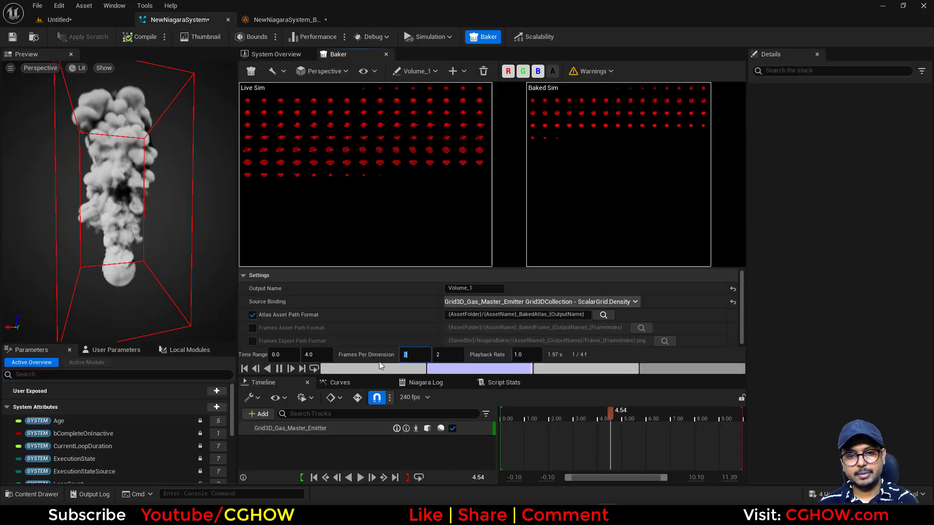
pyautogui.write('1')
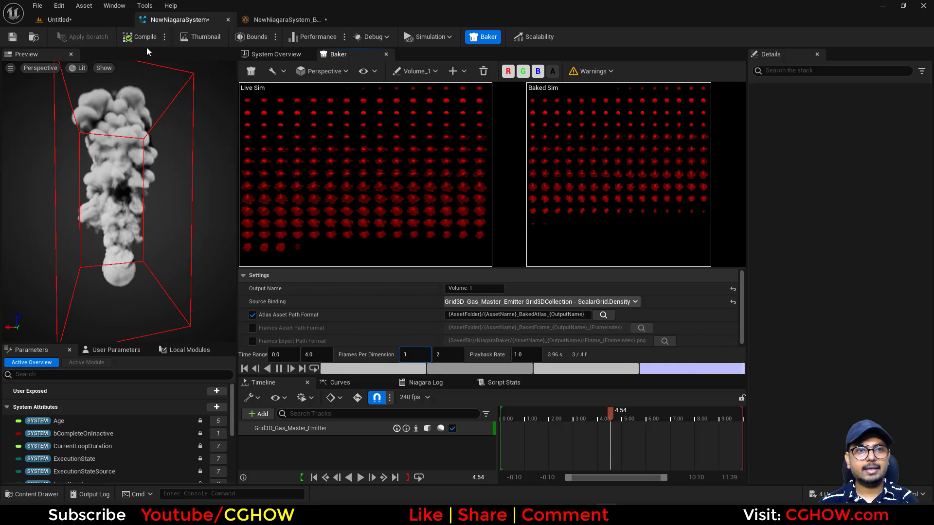
pyautogui.click(258, 72)
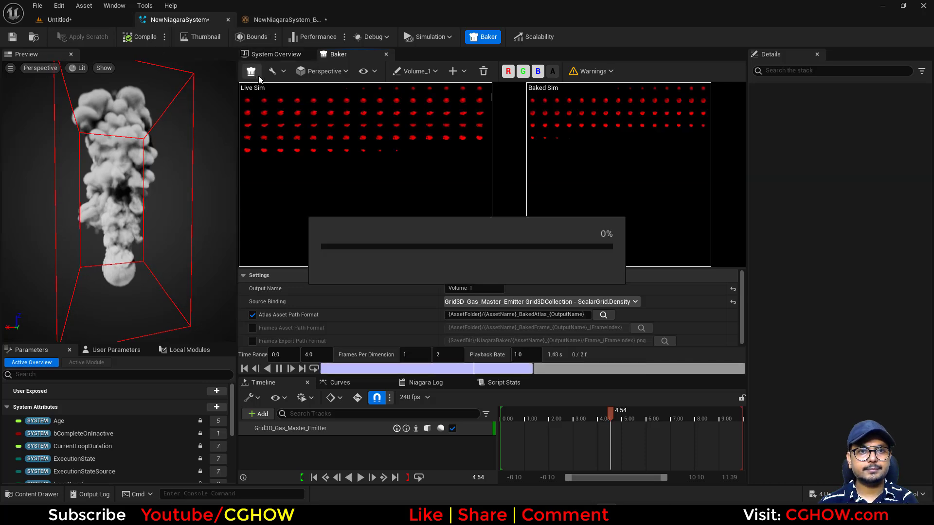
# Inspect the rebaked volume texture up close in its 3D view and rotate it to see the smoke shape
pyautogui.click(298, 20)
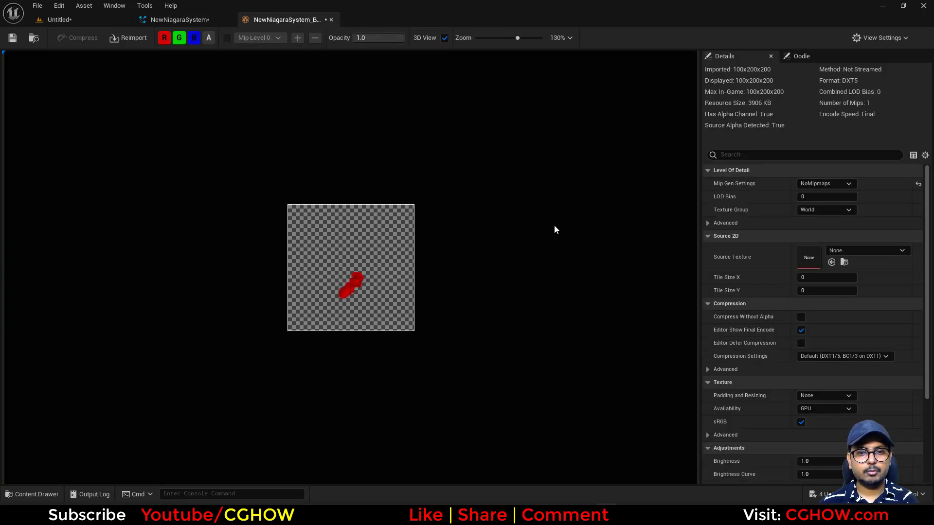
pyautogui.moveTo(518, 38); pyautogui.dragTo(579, 44)
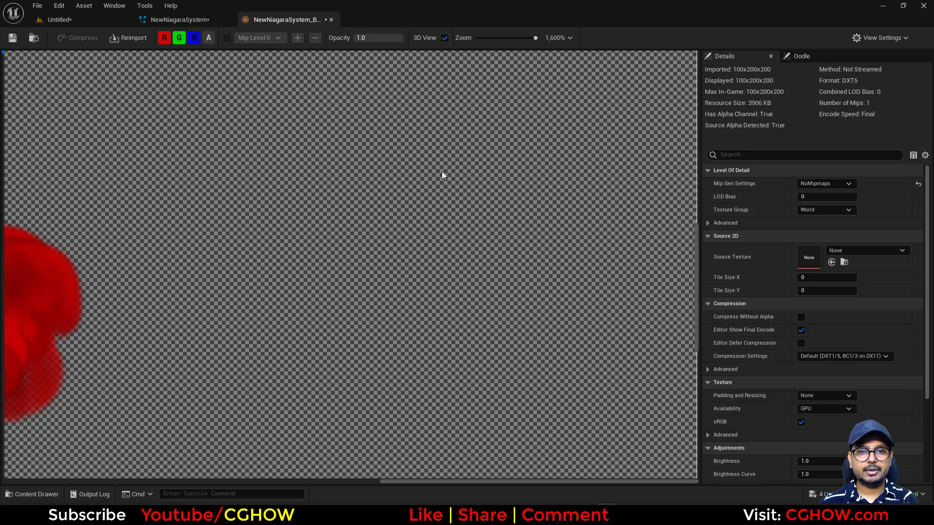
pyautogui.scroll(-3, 422, 225)
pyautogui.moveTo(429, 313); pyautogui.dragTo(400, 278)
pyautogui.moveTo(327, 335); pyautogui.dragTo(392, 310)
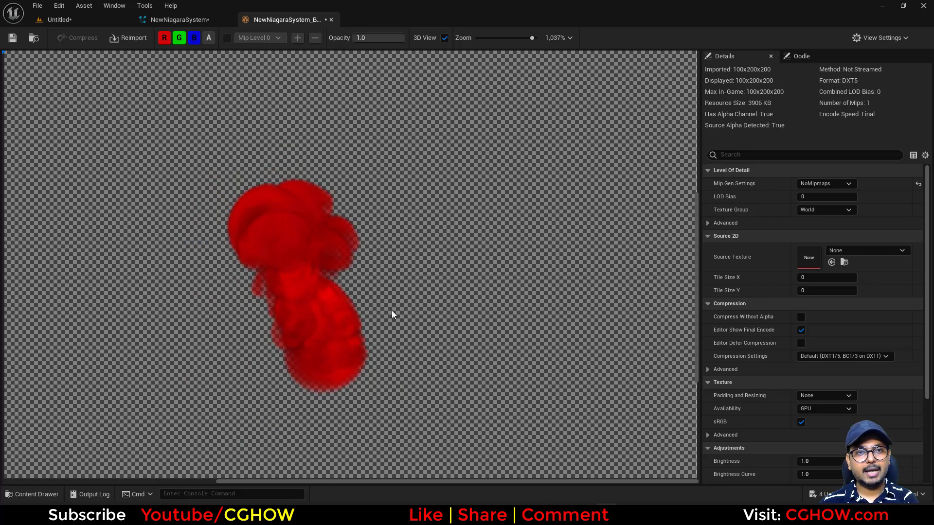
# Move the system node aside in the System Overview and add a Fountain template emitter to the Niagara system
pyautogui.click(208, 24)
pyautogui.click(281, 55)
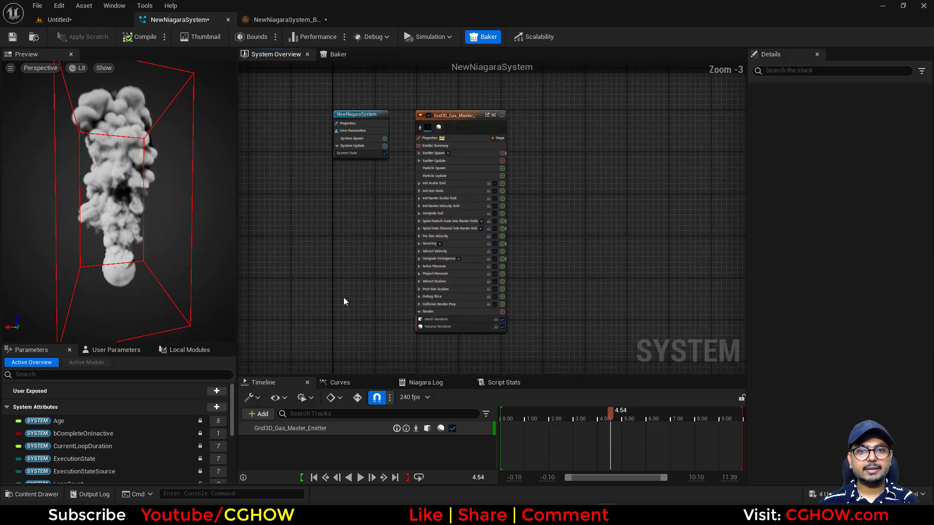
pyautogui.scroll(-1, 343, 302)
pyautogui.moveTo(344, 302); pyautogui.dragTo(484, 287, button='right')
pyautogui.moveTo(537, 153); pyautogui.dragTo(401, 149)
pyautogui.scroll(3, 457, 155)
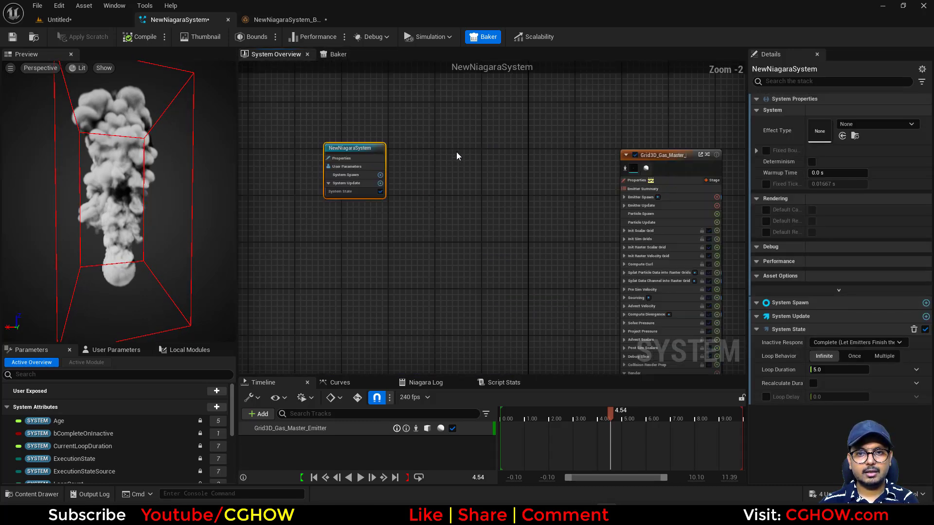
pyautogui.rightClick(458, 158)
pyautogui.click(486, 174)
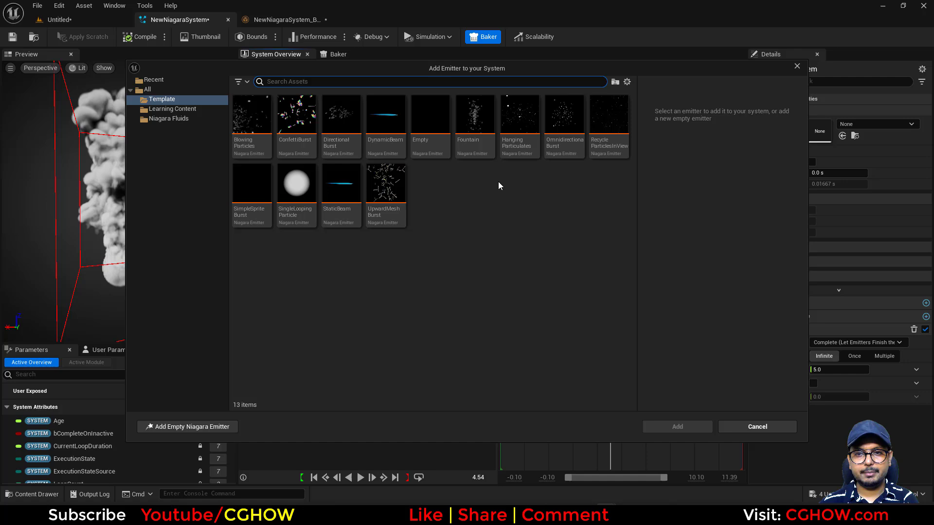
pyautogui.click(471, 121)
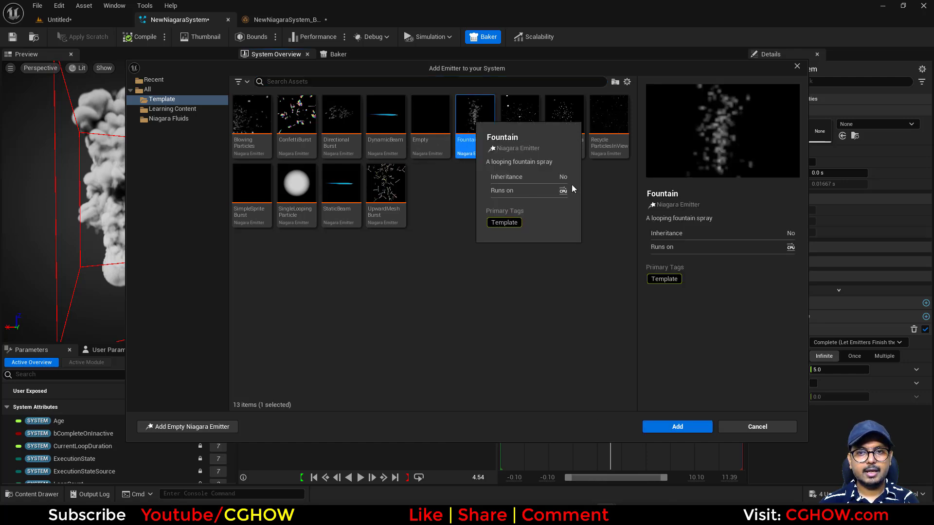
pyautogui.doubleClick(470, 134)
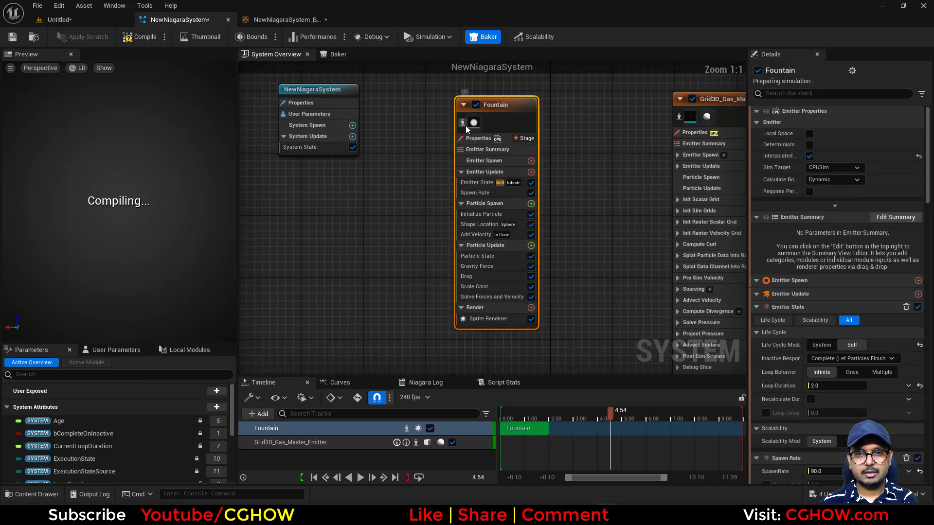
# Replace the Fountain emitter's Spawn Rate module with Spawn Burst Instantaneous
pyautogui.click(480, 194)
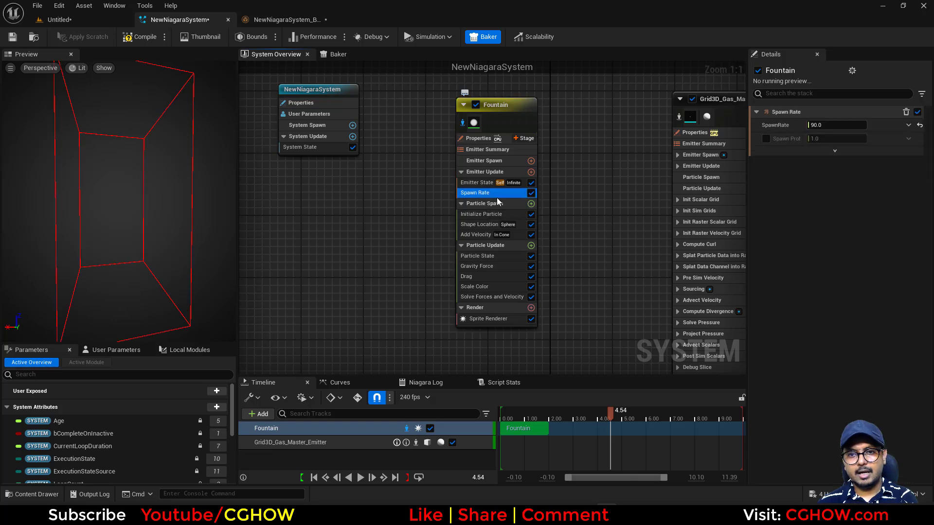
pyautogui.click(531, 172)
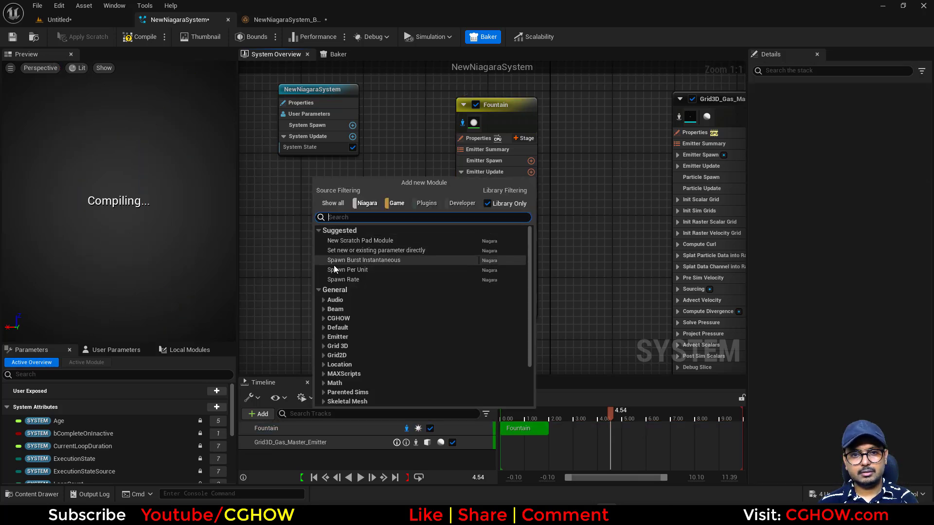
pyautogui.click(576, 194)
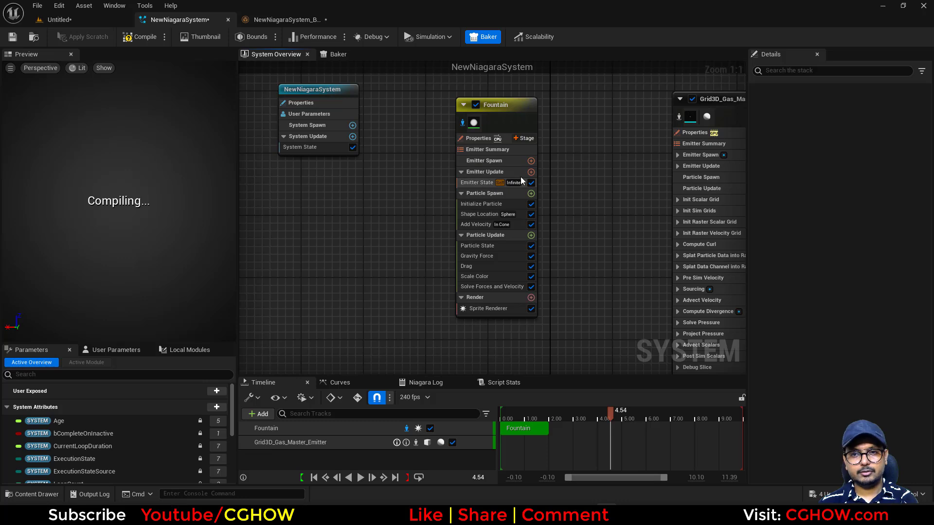
pyautogui.click(531, 172)
pyautogui.click(342, 259)
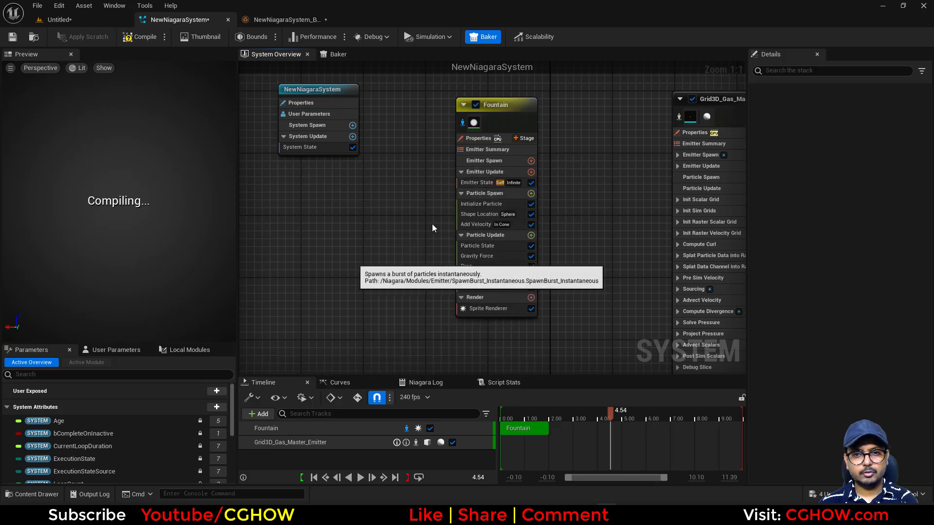
# Set the Fountain's loop behavior to Once and turn off the kill particles option in its Particle State
pyautogui.click(486, 182)
pyautogui.click(852, 177)
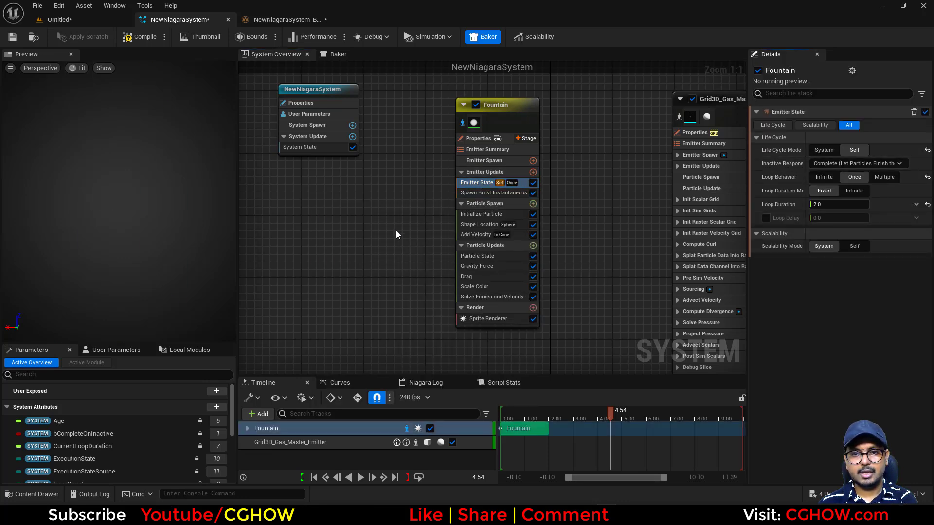
pyautogui.click(477, 258)
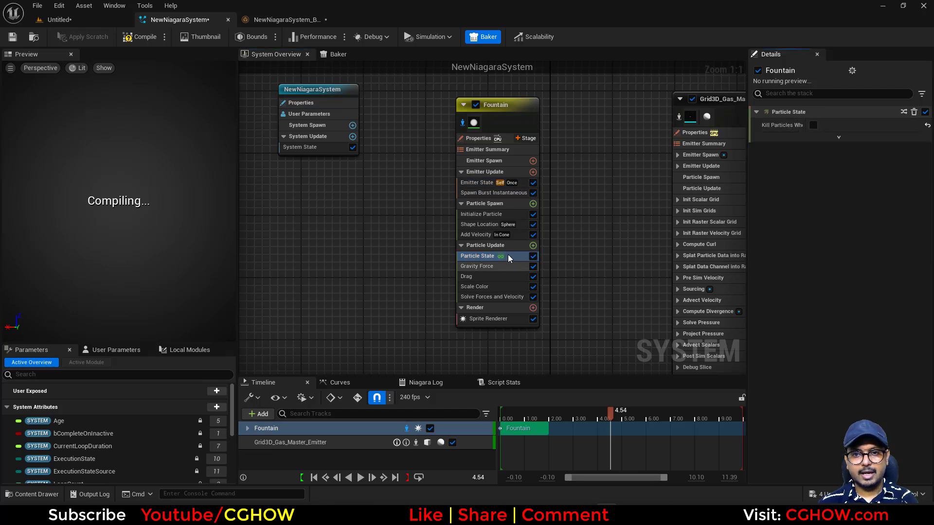
# Delete the Add Velocity, Scale Color, Drag and Gravity Force modules from the Fountain emitter
pyautogui.click(476, 236)
pyautogui.press('Delete')
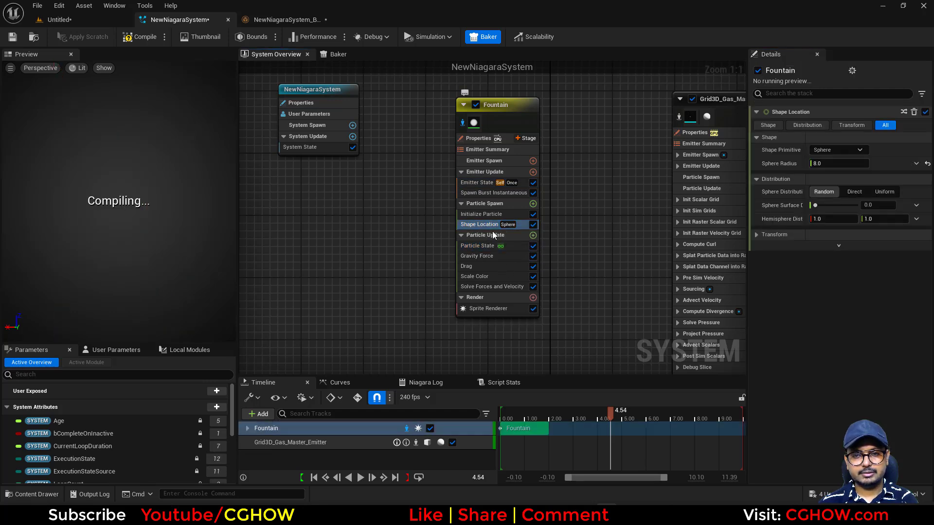
pyautogui.click(475, 275)
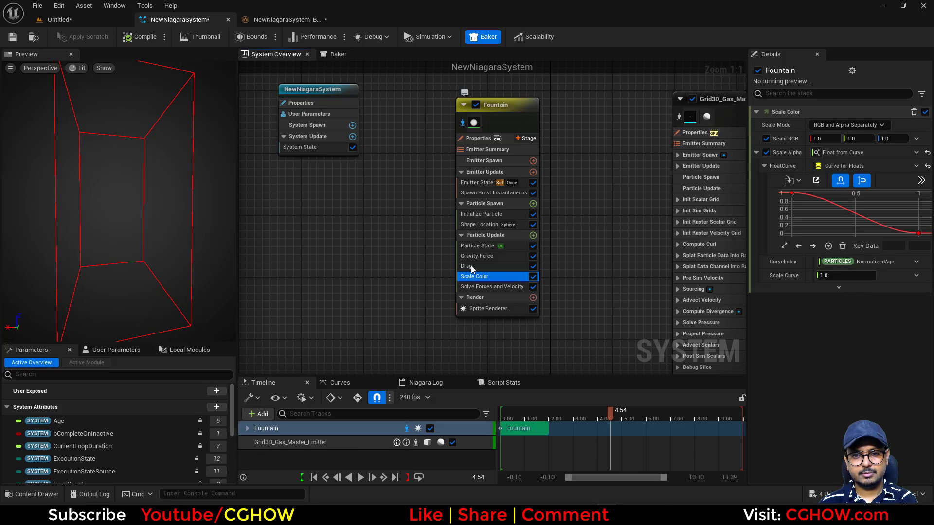
pyautogui.press('Delete')
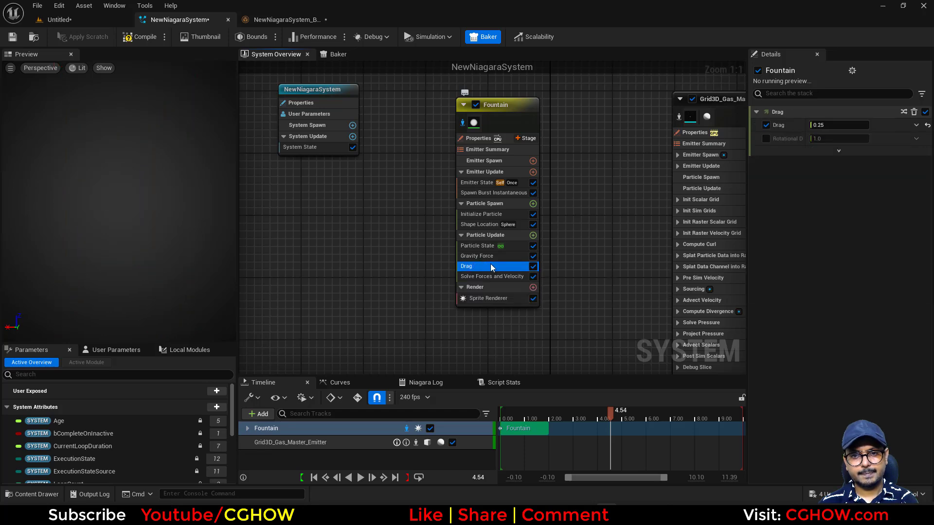
pyautogui.press('Delete')
pyautogui.press('Delete')
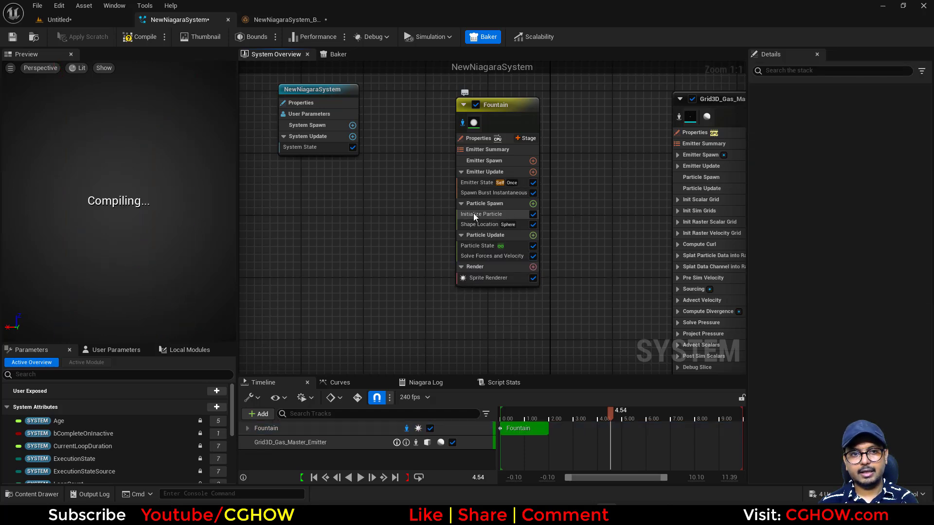
# Set the Fountain's sim target to GPUCompute Sim with Fixed bounds in its emitter properties
pyautogui.click(498, 193)
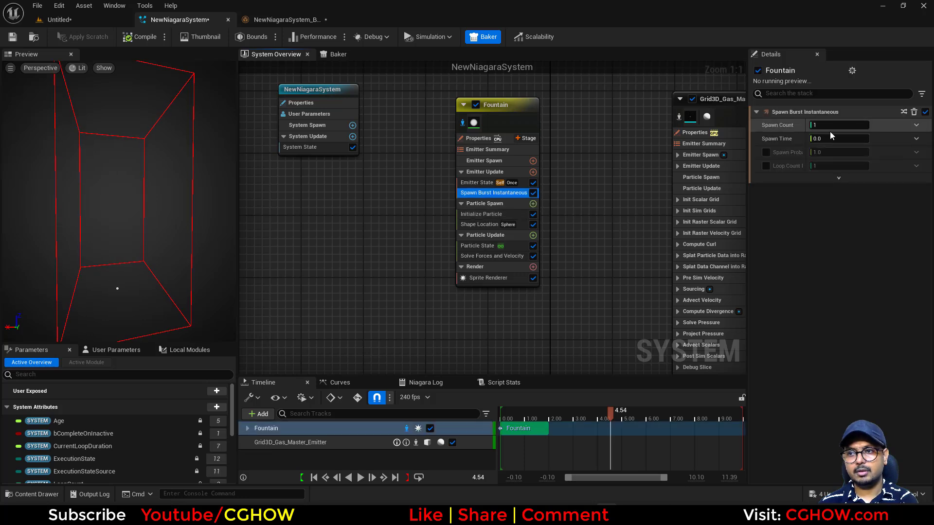
pyautogui.click(478, 139)
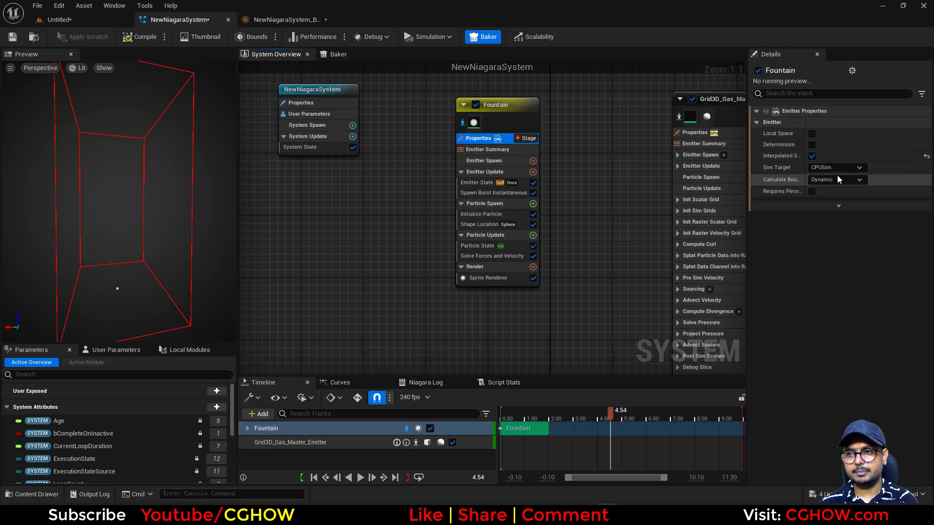
pyautogui.click(835, 179)
pyautogui.click(827, 201)
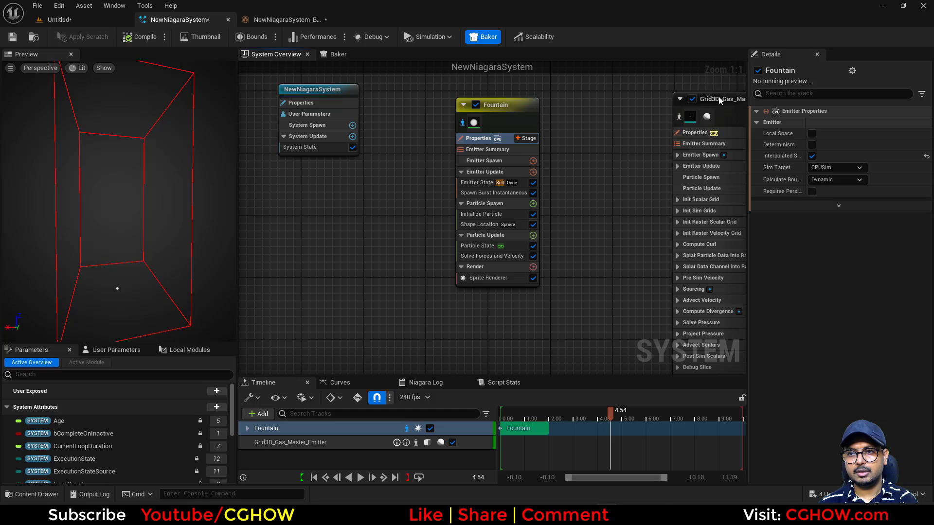
pyautogui.click(821, 169)
pyautogui.click(832, 187)
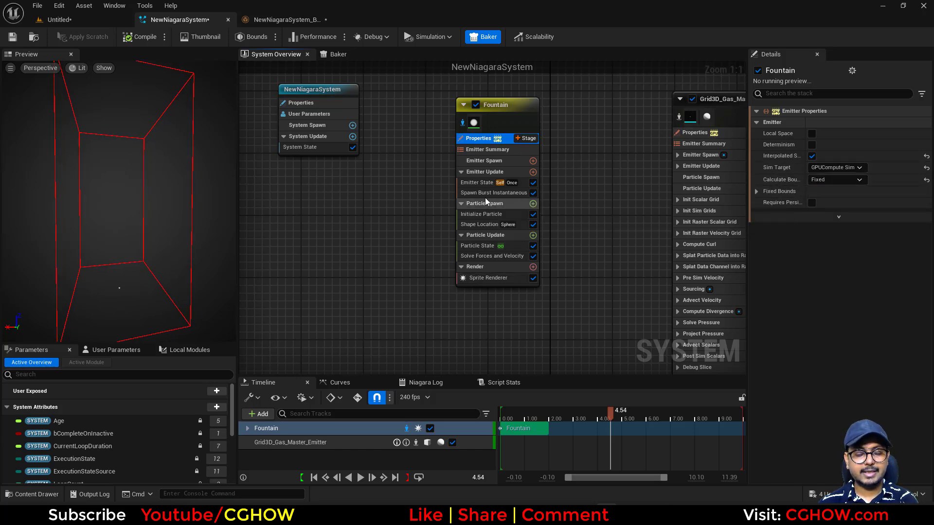
# Set the Fountain's Spawn Burst Instantaneous spawn count to 2000
pyautogui.click(515, 193)
pyautogui.click(822, 126)
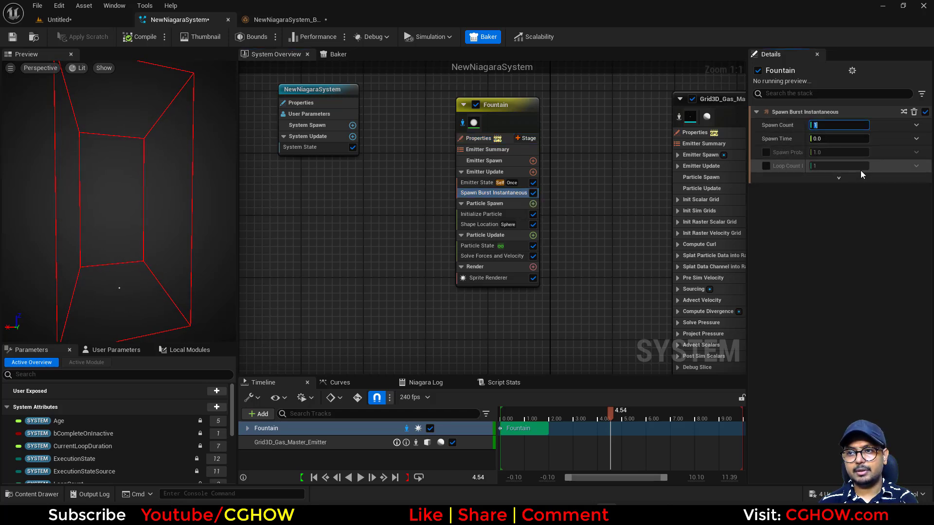
pyautogui.write('2')
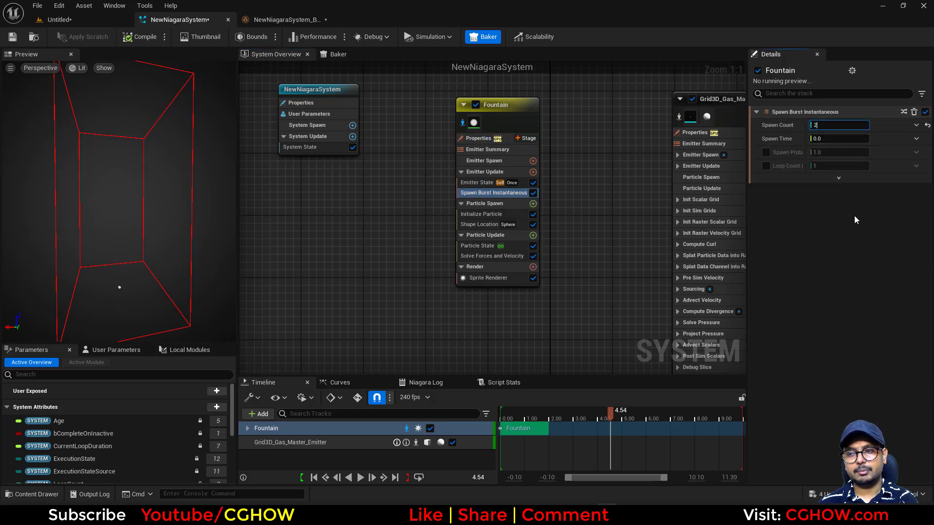
pyautogui.write('00')
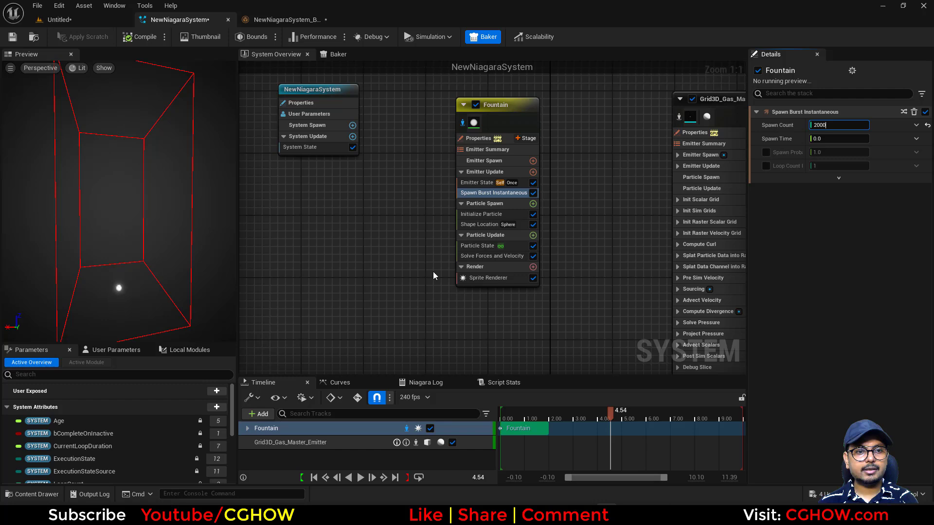
pyautogui.write('0')
pyautogui.press('Return')
# Replace the Fountain's Shape Location module with a Static Mesh Location module in Particle Spawn
pyautogui.click(494, 225)
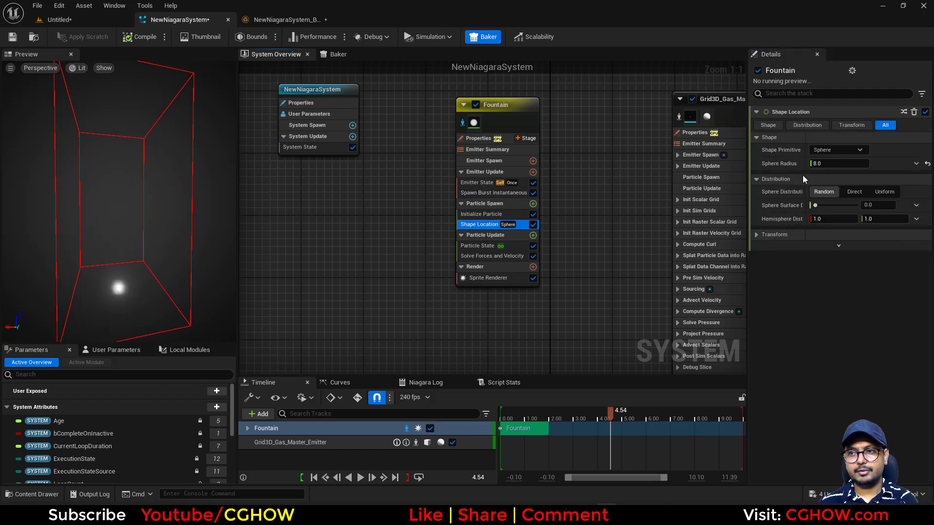
pyautogui.click(534, 204)
pyautogui.write('stat')
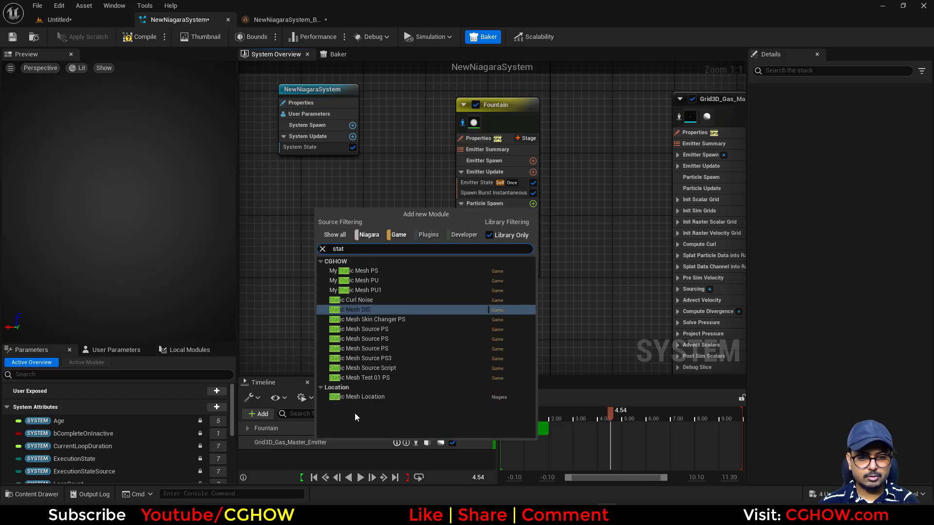
pyautogui.click(356, 397)
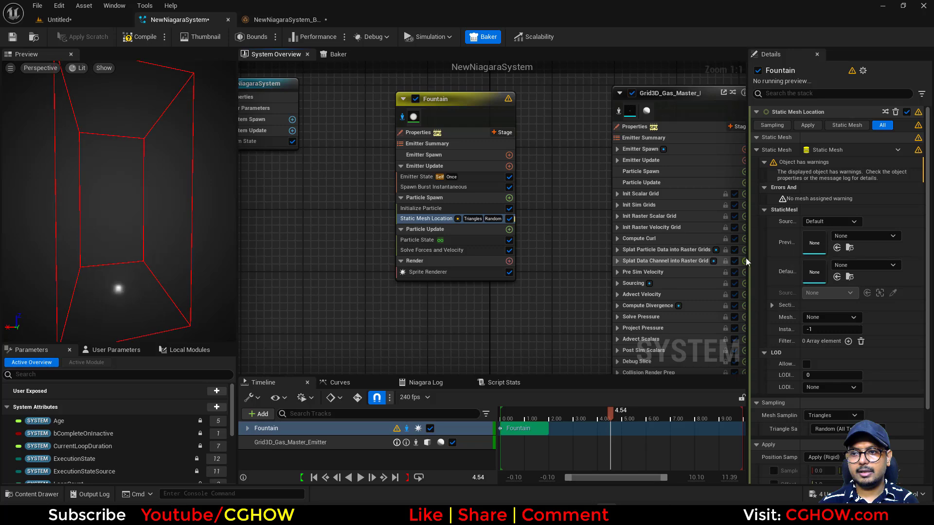
# Search the mesh assets for a skull and assign 47abb5a60d10_horned_animal_skull as the Static Mesh Location's Preview Mesh
pyautogui.click(745, 261)
pyautogui.moveTo(748, 251); pyautogui.dragTo(695, 251)
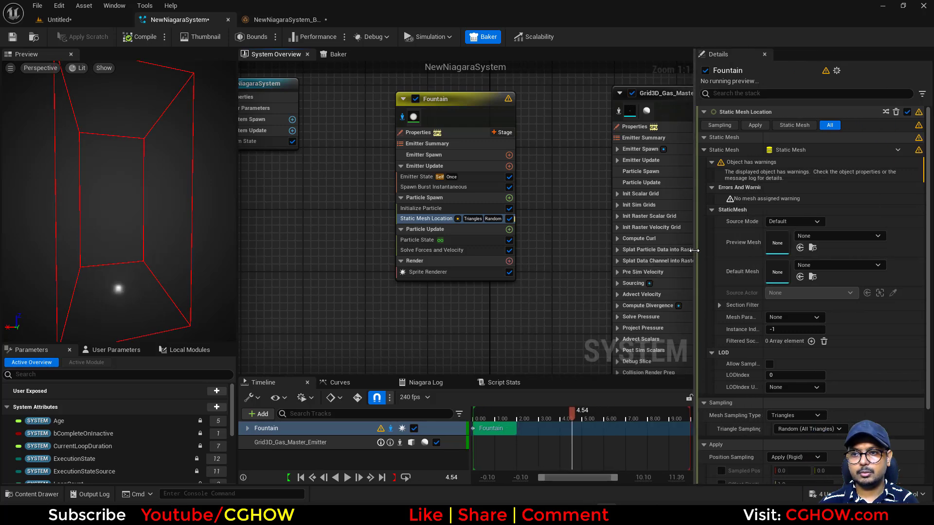
pyautogui.click(837, 236)
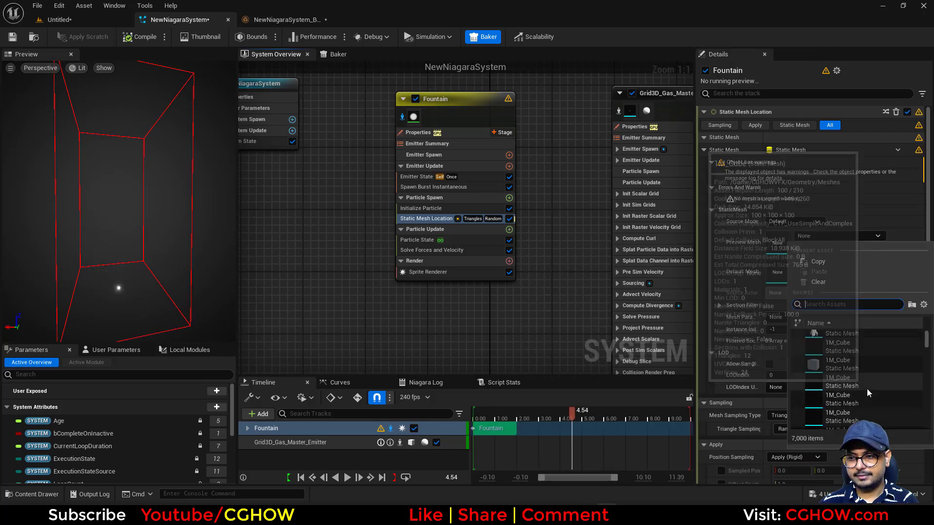
pyautogui.scroll(-3, 867, 390)
pyautogui.write('m')
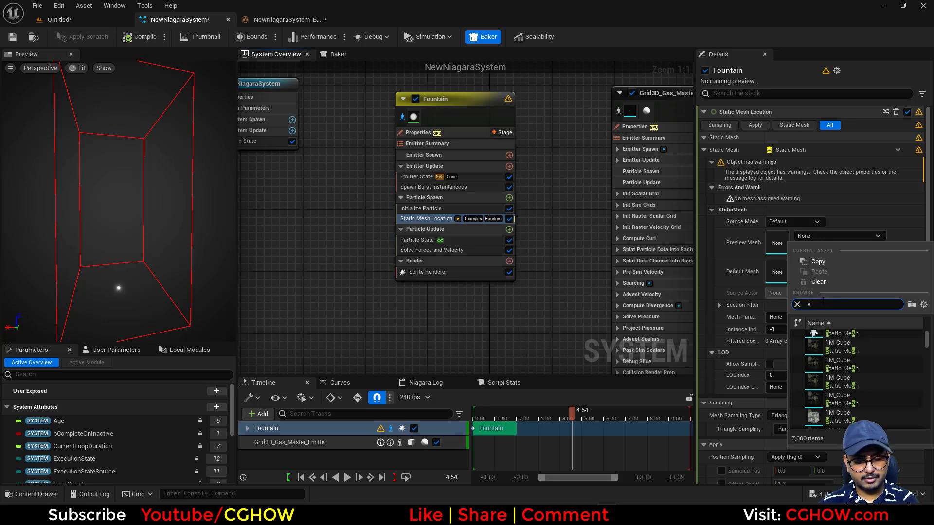
pyautogui.write('eni')
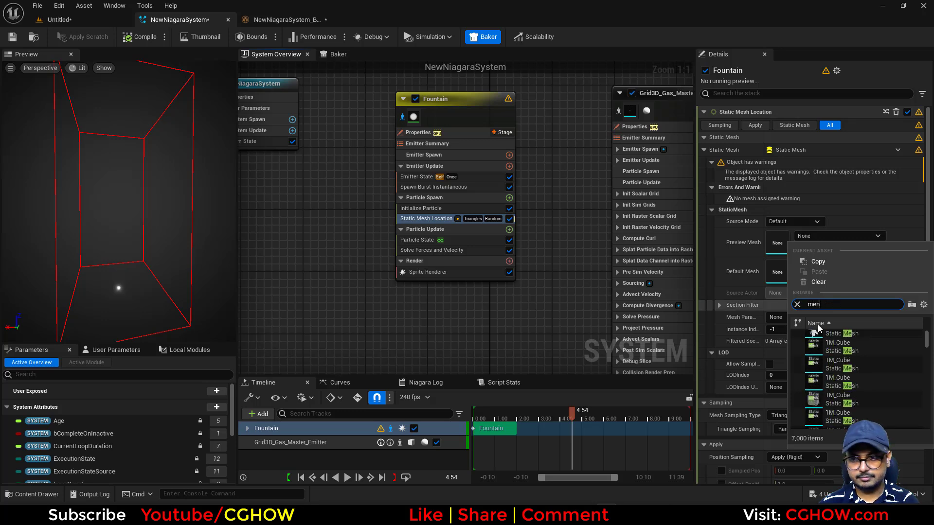
pyautogui.press('BackSpace')
pyautogui.press('BackSpace')
pyautogui.press('BackSpace')
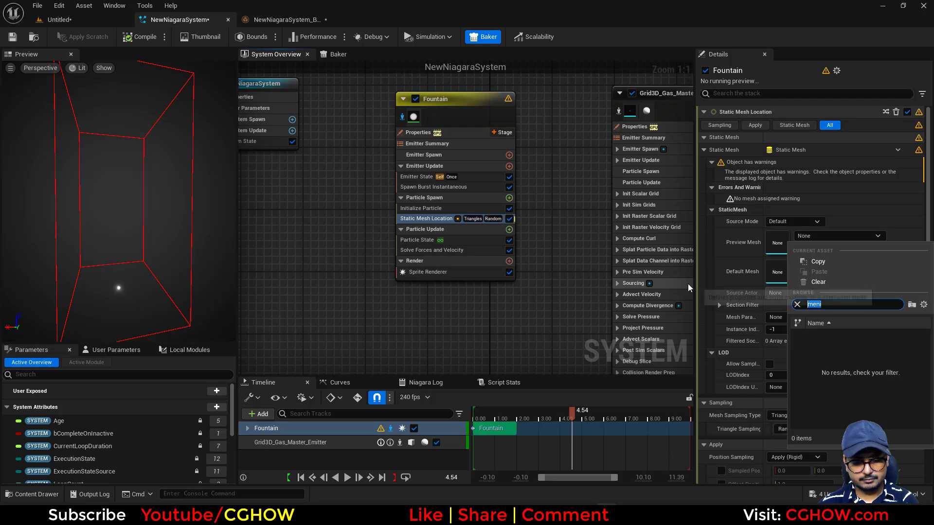
pyautogui.write('ani')
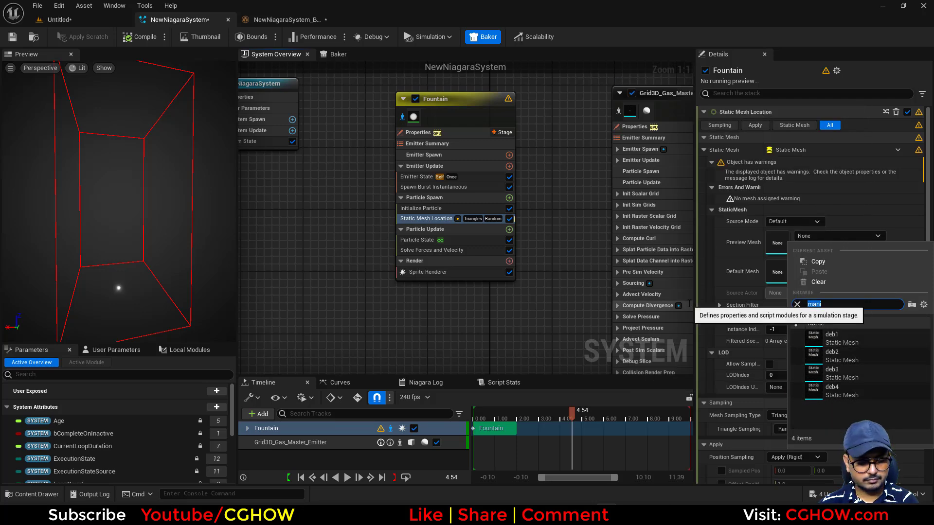
pyautogui.write('skul')
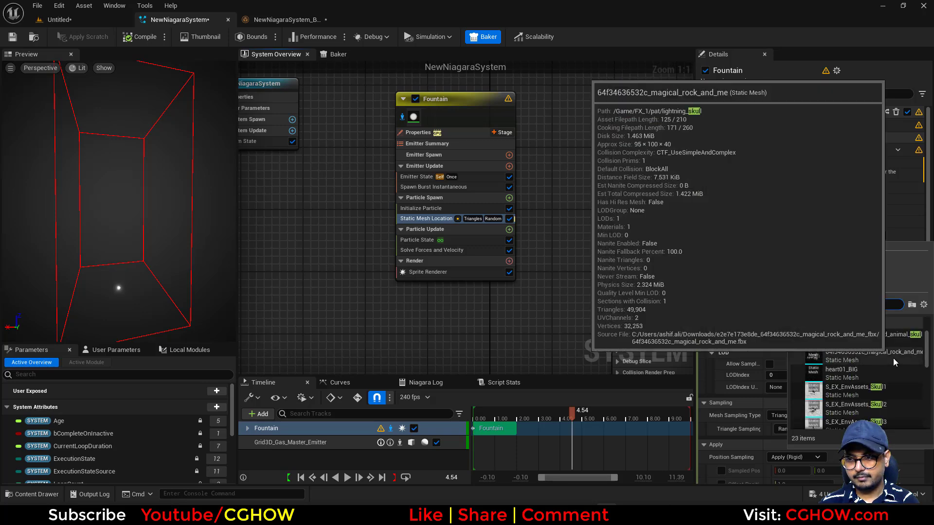
pyautogui.click(842, 339)
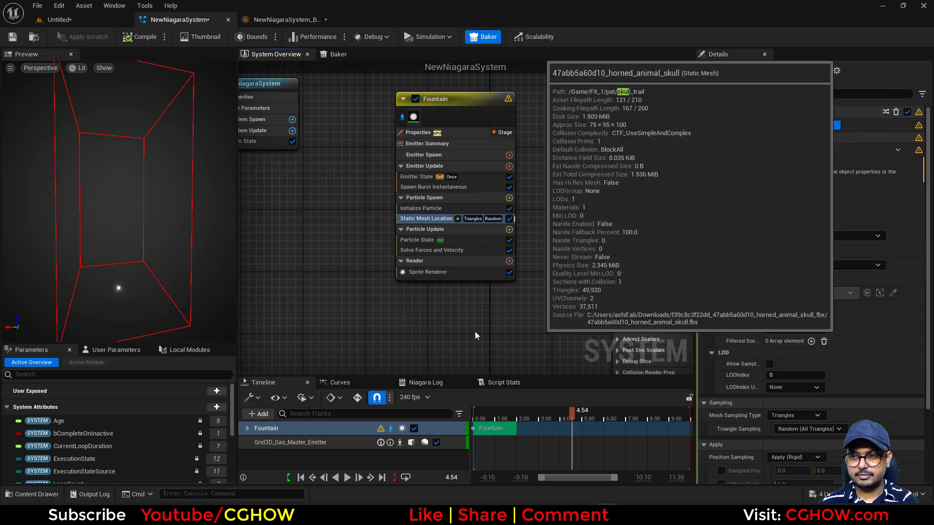
# Inspect the horned skull mesh in its own editor, then close it and return to the Niagara system
pyautogui.click(781, 194)
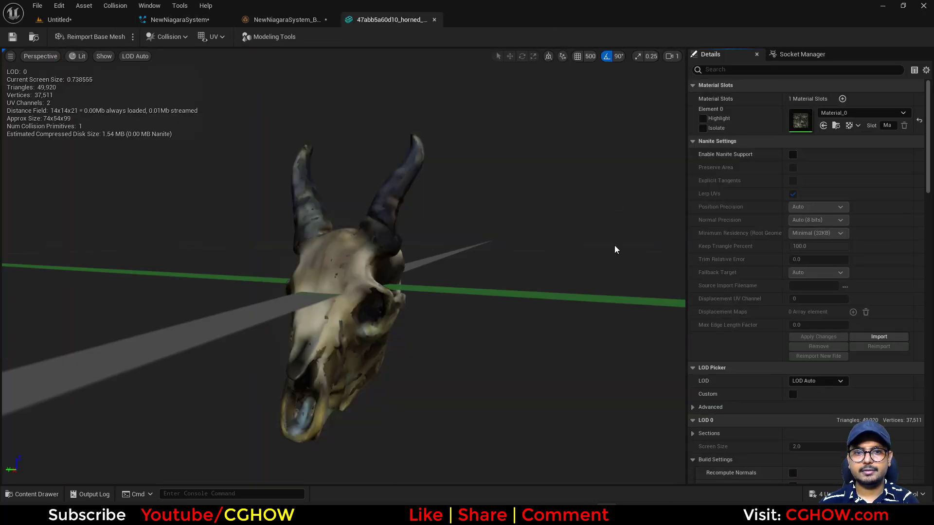
pyautogui.moveTo(614, 246); pyautogui.dragTo(671, 247)
pyautogui.moveTo(370, 234); pyautogui.dragTo(428, 248)
pyautogui.click(435, 20)
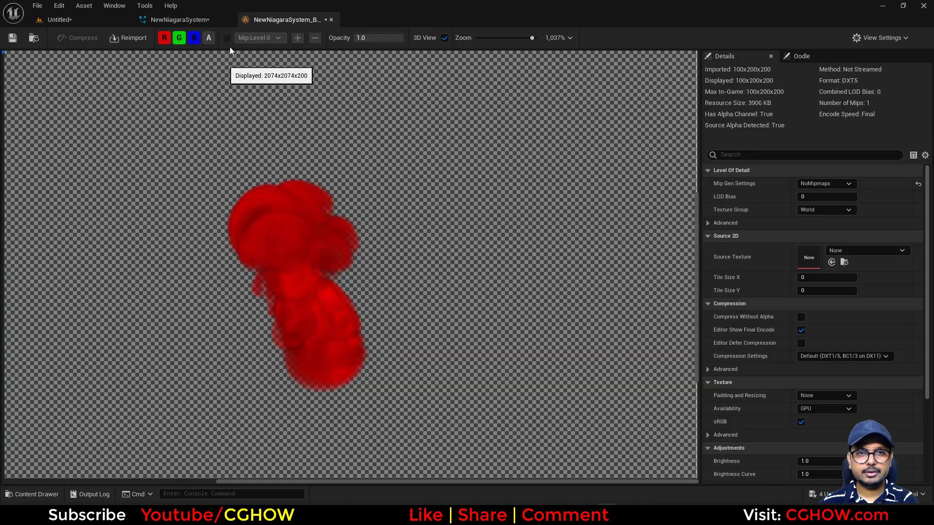
pyautogui.click(180, 19)
pyautogui.moveTo(134, 311)
pyautogui.mouseDown()
pyautogui.moveTo(72, 309)
pyautogui.moveTo(148, 312)
pyautogui.moveTo(136, 313)
pyautogui.mouseUp()
pyautogui.moveTo(442, 321); pyautogui.dragTo(350, 335, button='right')
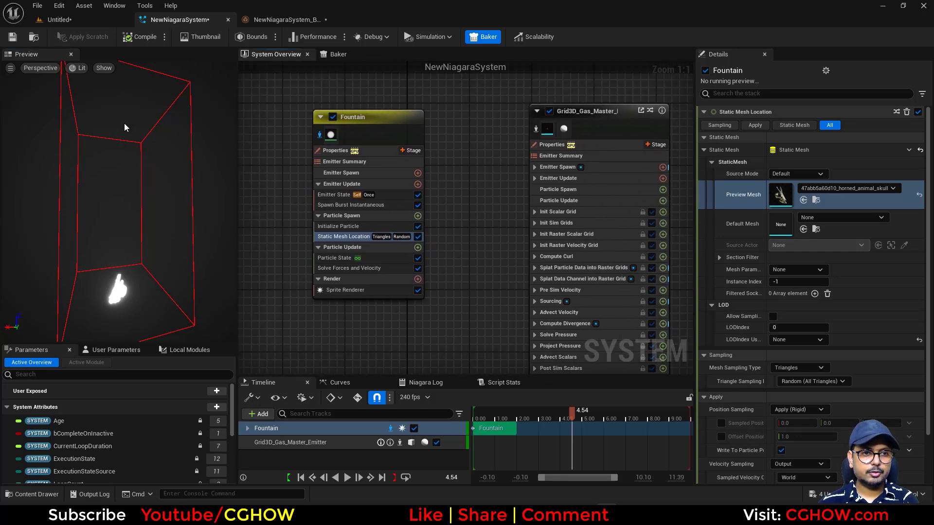
# Set the Z value of the Grid3D gas emitter's Local Pivot to 0 in its Emitter Summary
pyautogui.click(574, 154)
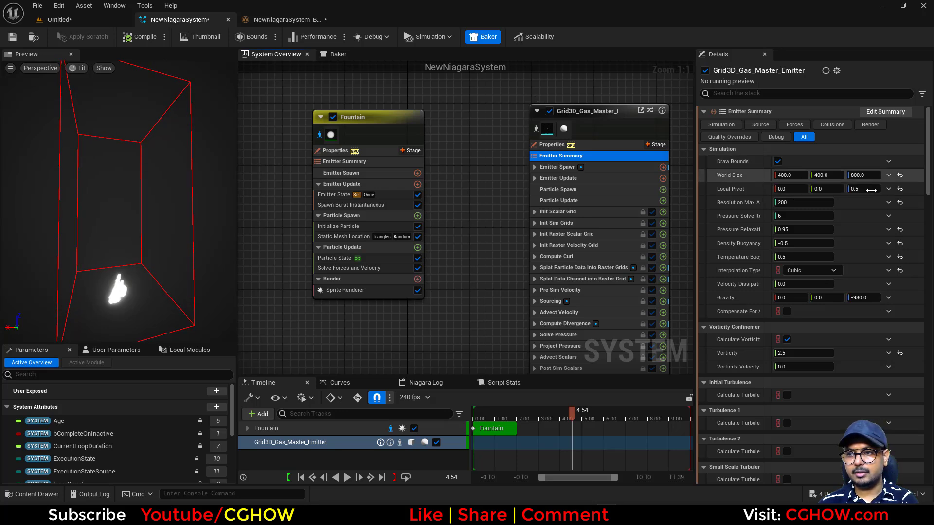
pyautogui.click(872, 190)
pyautogui.write('0')
pyautogui.press('Return')
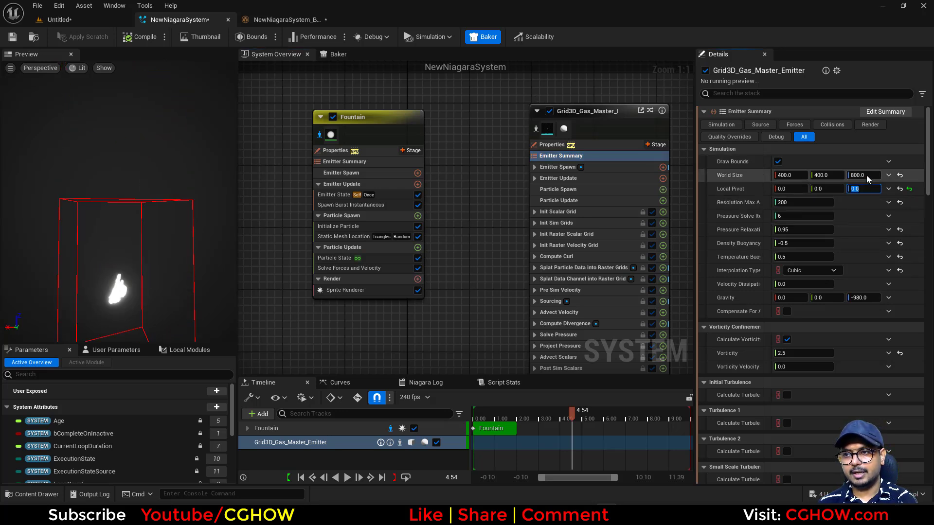
# Set the gas emitter's World Size to 200 on all three axes
pyautogui.write('20')
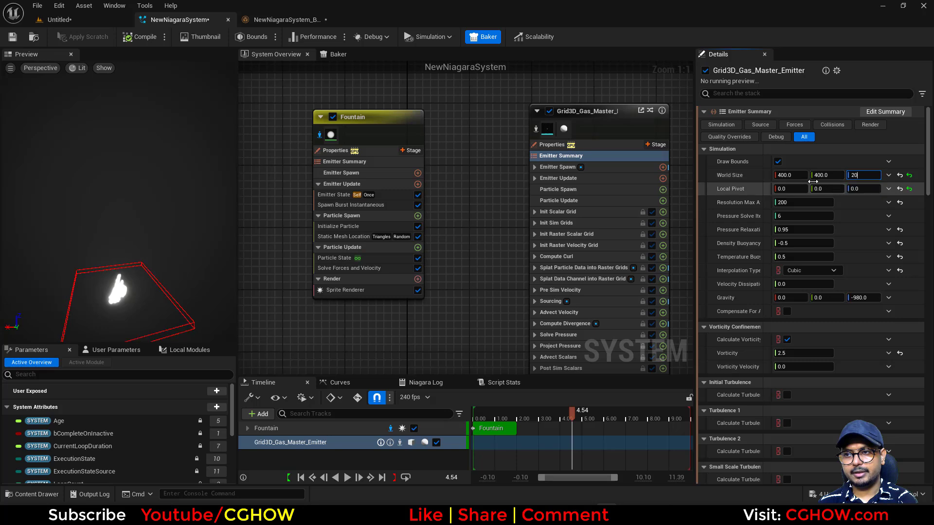
pyautogui.write('0')
pyautogui.click(827, 176)
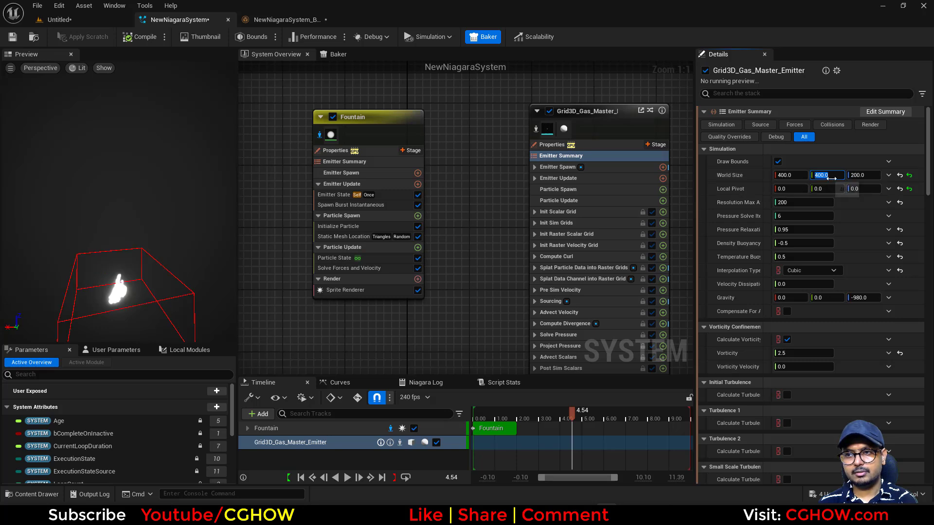
pyautogui.write('0')
pyautogui.click(800, 176)
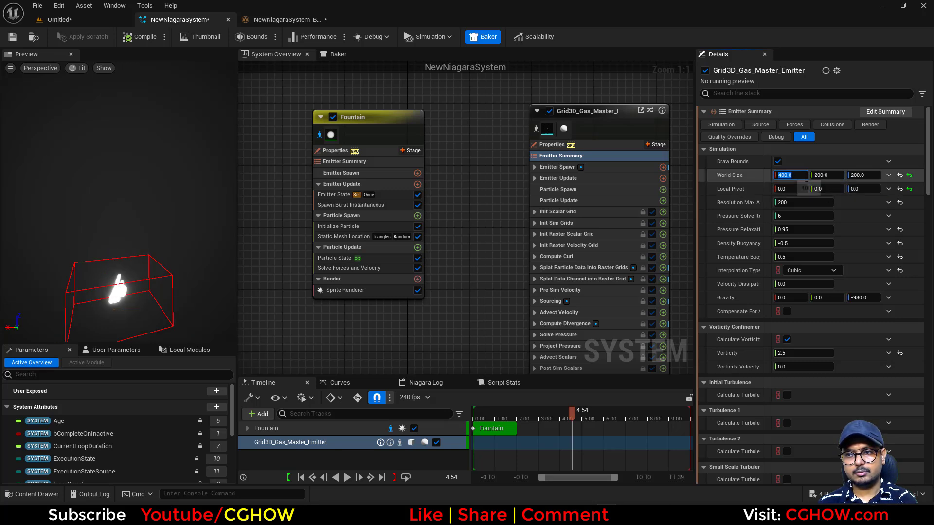
pyautogui.write('20')
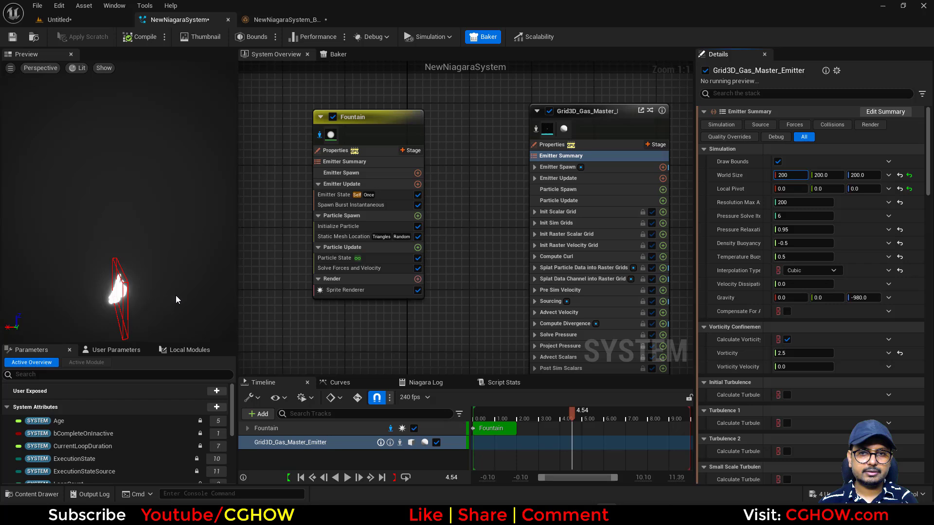
# Disable the Fountain's Sprite Renderer and turn off the emitter's isolation
pyautogui.moveTo(185, 294); pyautogui.dragTo(93, 269)
pyautogui.moveTo(166, 286); pyautogui.dragTo(166, 250, button='right')
pyautogui.moveTo(79, 280); pyautogui.dragTo(98, 243, button='middle')
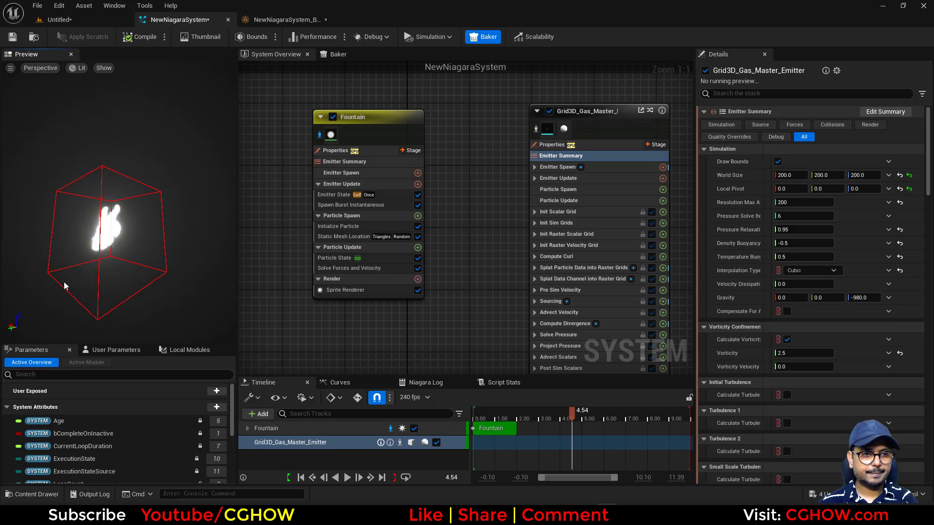
pyautogui.moveTo(65, 286); pyautogui.dragTo(71, 269)
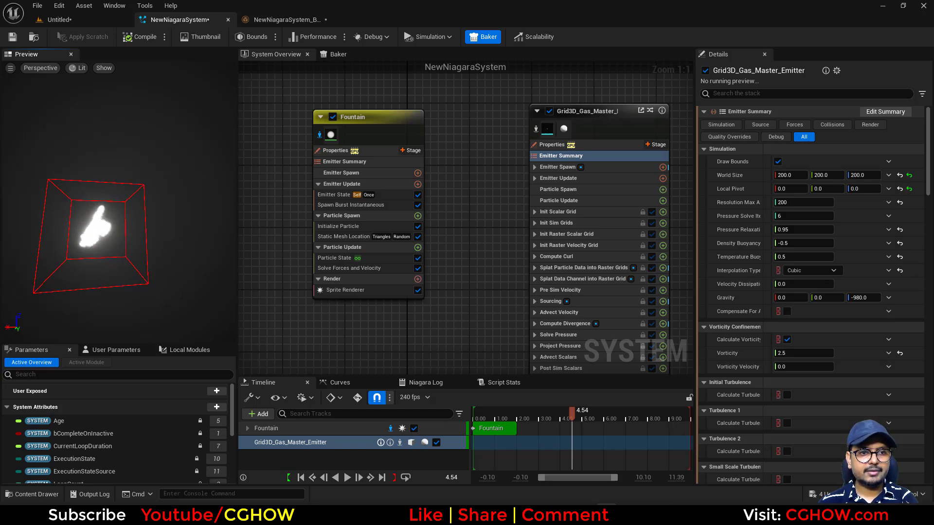
pyautogui.click(414, 293)
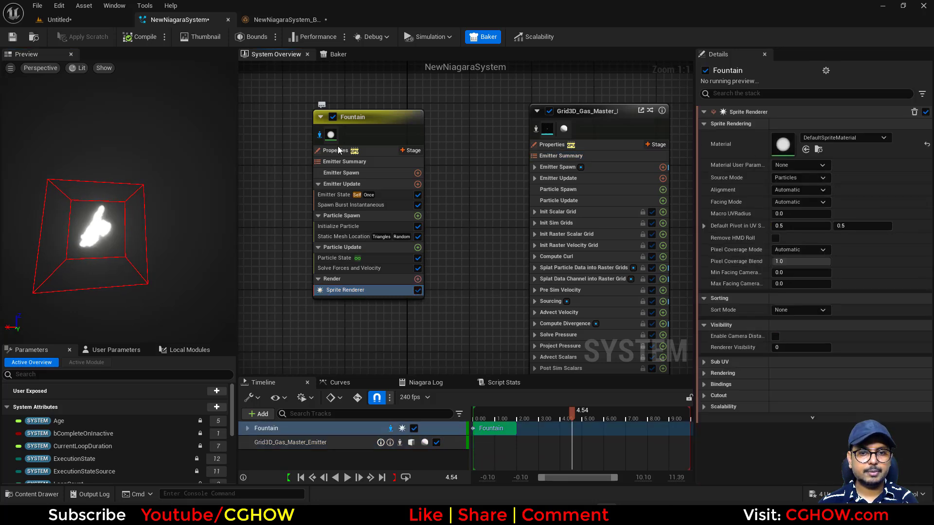
pyautogui.click(418, 290)
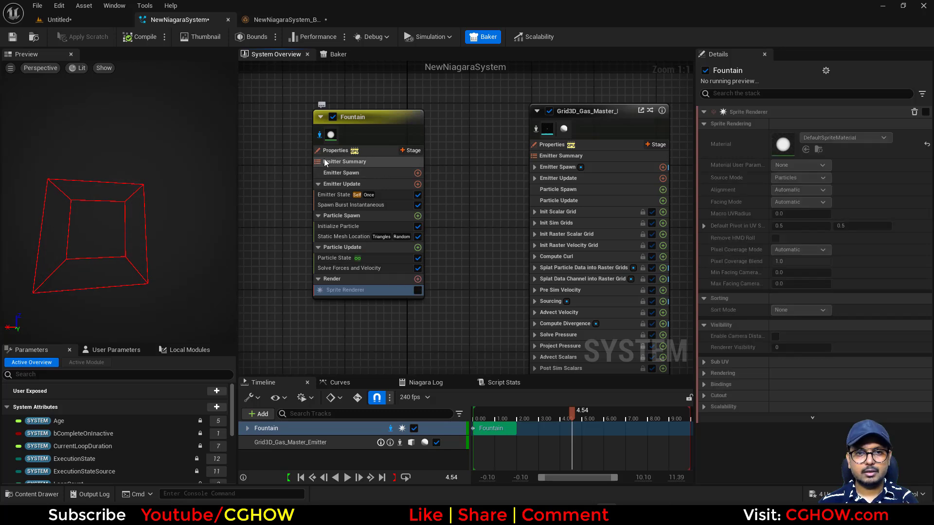
pyautogui.click(320, 135)
# Add a Fluids Gas Source module to the Fountain's Particle Update stage
pyautogui.moveTo(128, 215); pyautogui.dragTo(146, 215)
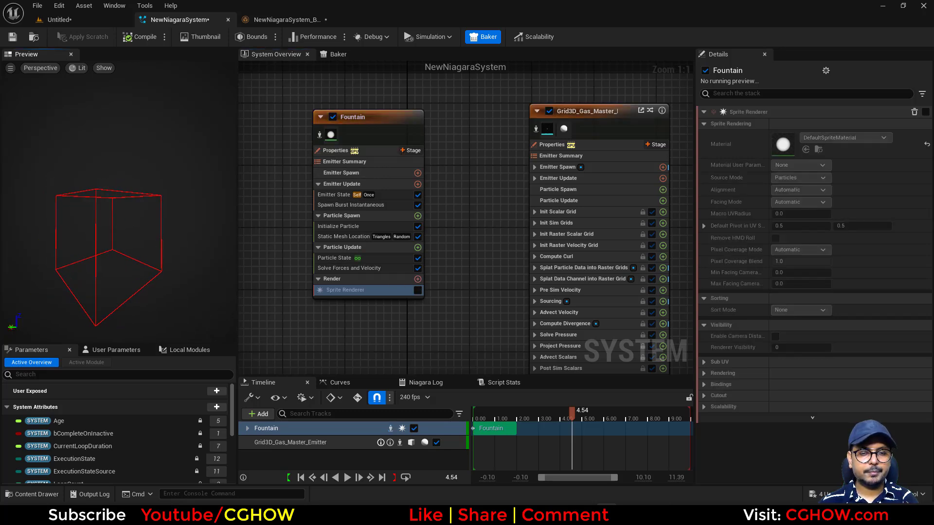
pyautogui.moveTo(129, 215); pyautogui.dragTo(148, 214, button='right')
pyautogui.moveTo(91, 254); pyautogui.dragTo(73, 255)
pyautogui.click(421, 247)
pyautogui.write('gas')
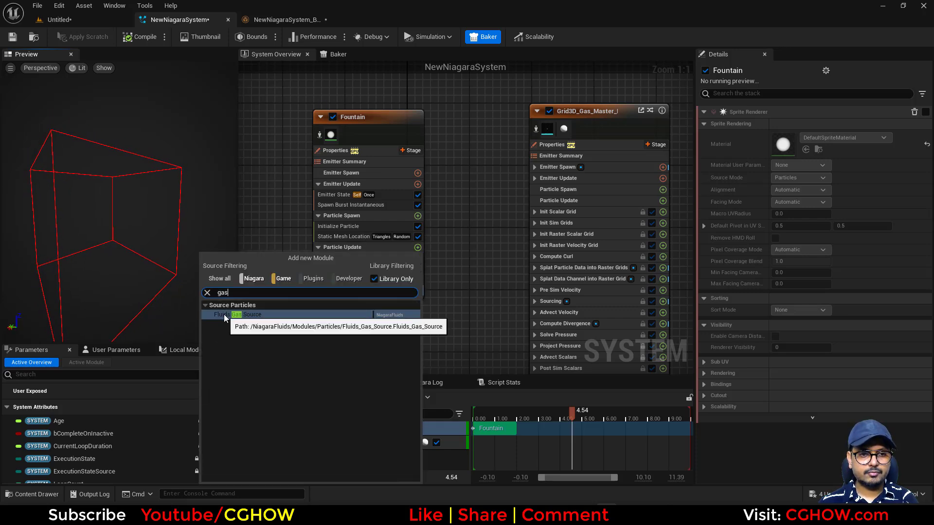
pyautogui.press('Escape')
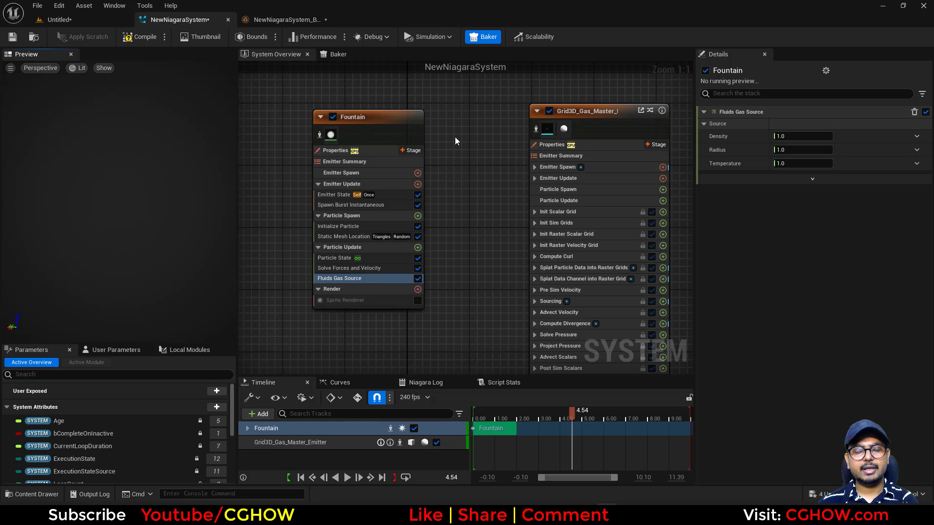
pyautogui.doubleClick(352, 117)
pyautogui.click(482, 139)
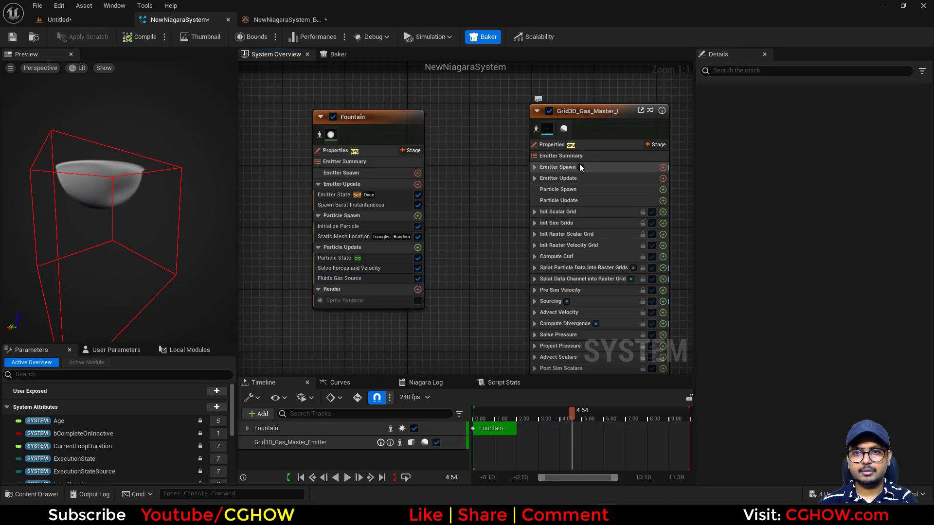
# Disable the Sphere Source in the Source settings of the gas emitter's summary
pyautogui.click(564, 157)
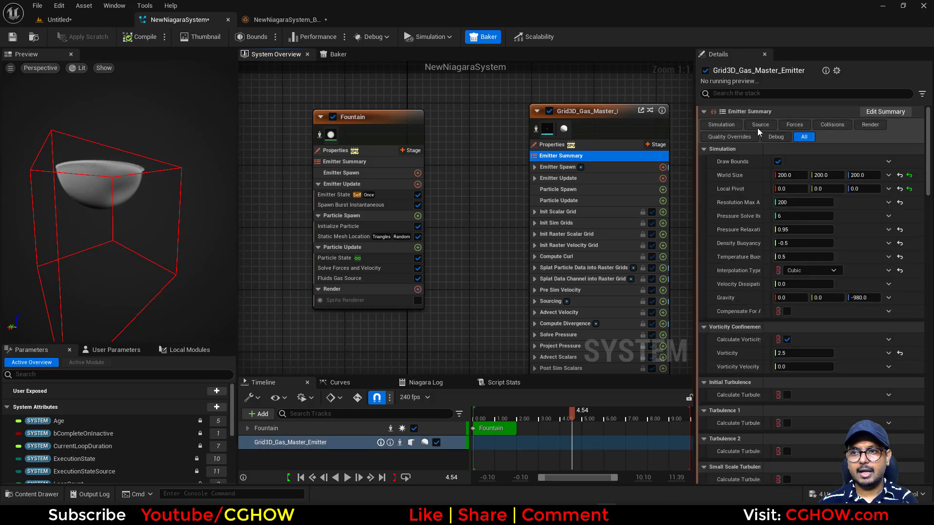
pyautogui.click(761, 126)
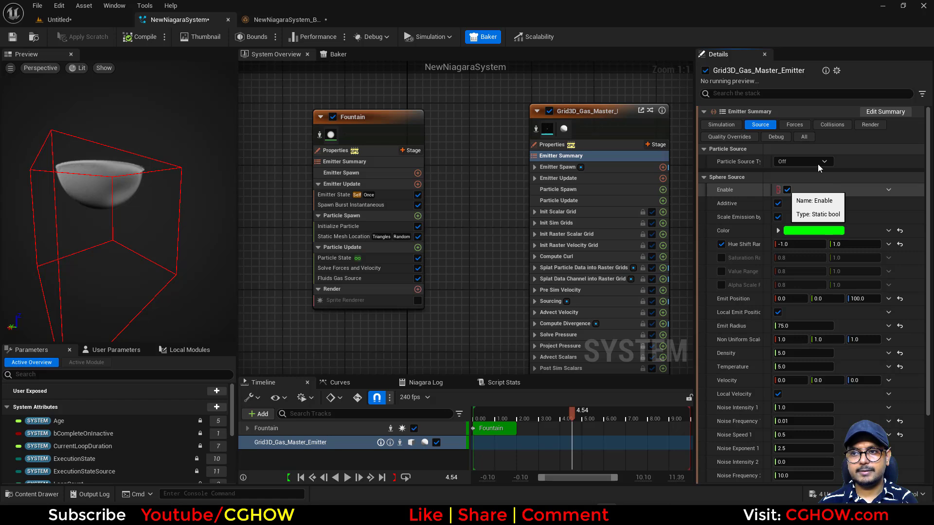
pyautogui.press('space')
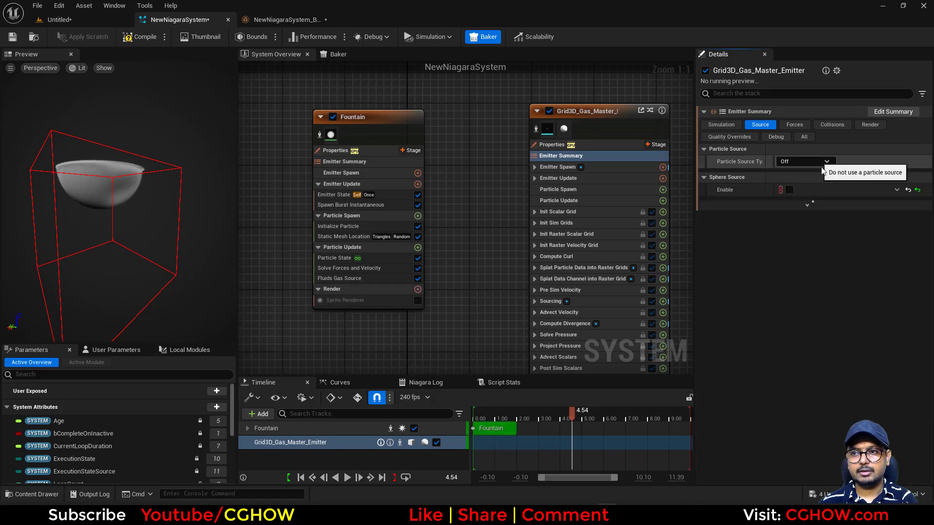
# Set the gas emitter's Particle Source Type to Emitter and bind its Particle Reader to the Fountain emitter
pyautogui.click(803, 164)
pyautogui.click(795, 184)
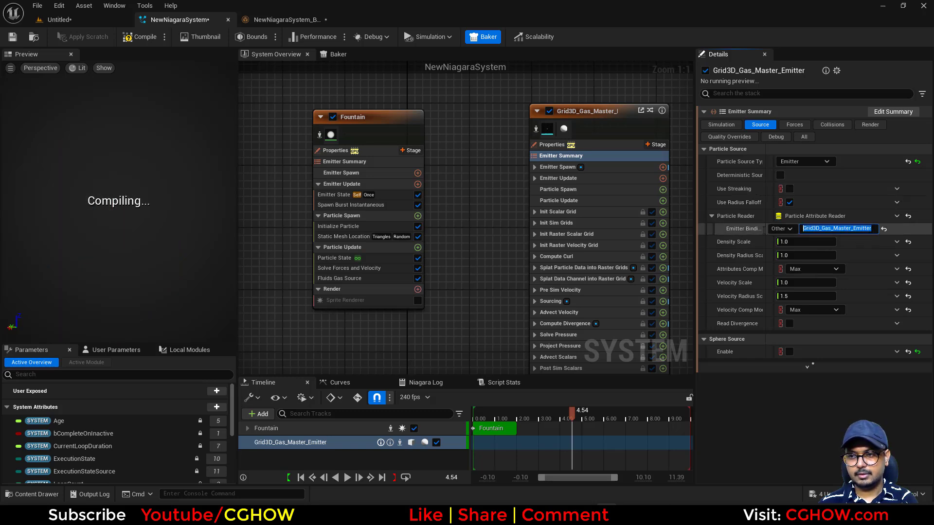
pyautogui.press('BackSpace')
pyautogui.click(810, 249)
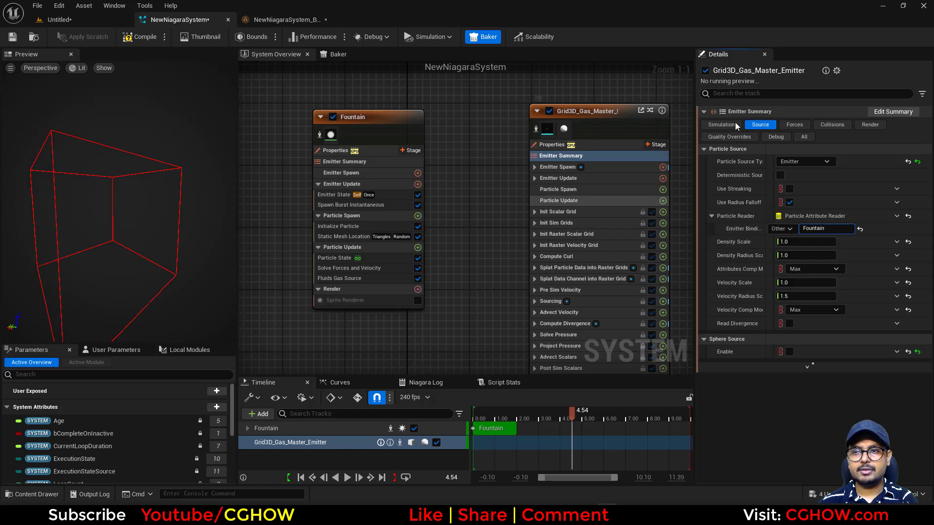
# Set the gas emitter's Resolution Max Axis to 120 and its Z gravity to -1 in the Simulation settings
pyautogui.click(722, 125)
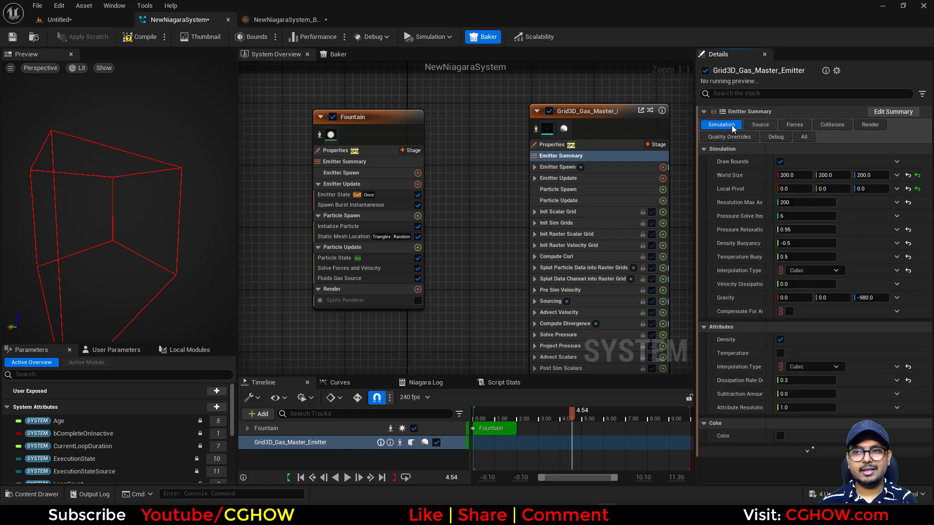
pyautogui.click(800, 203)
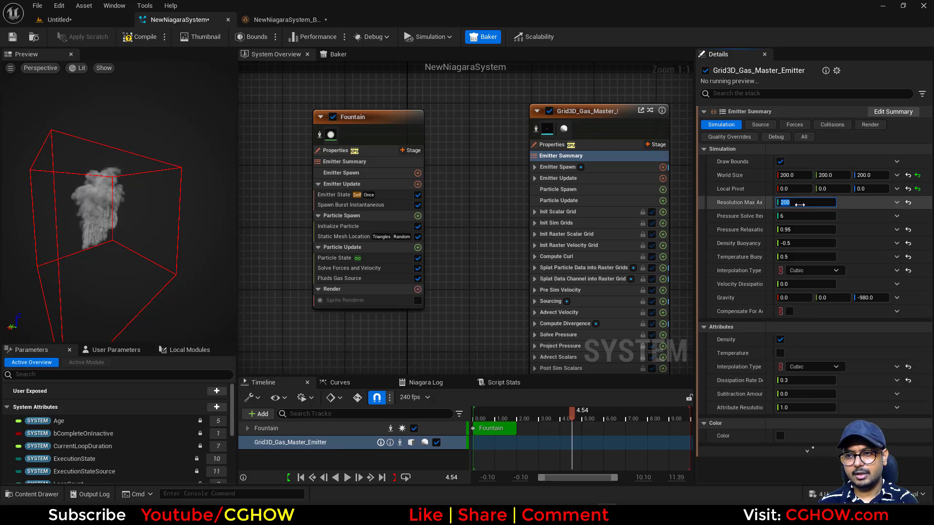
pyautogui.write('120')
pyautogui.press('Return')
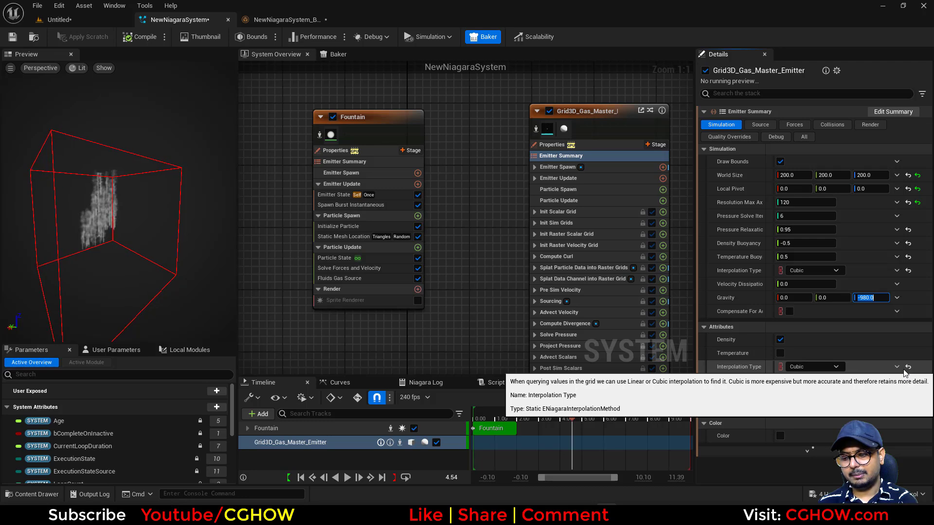
pyautogui.write('1')
pyautogui.press('Return')
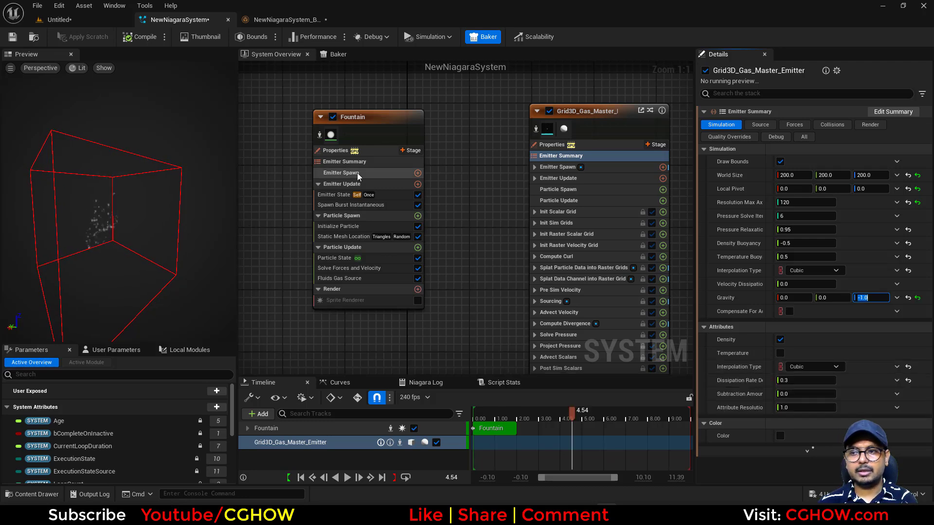
# Set the Radius of the Fountain's Fluids Gas Source module to 2
pyautogui.moveTo(38, 264); pyautogui.dragTo(85, 259, button='right')
pyautogui.moveTo(85, 259); pyautogui.dragTo(88, 269, button='middle')
pyautogui.moveTo(88, 274); pyautogui.dragTo(199, 289)
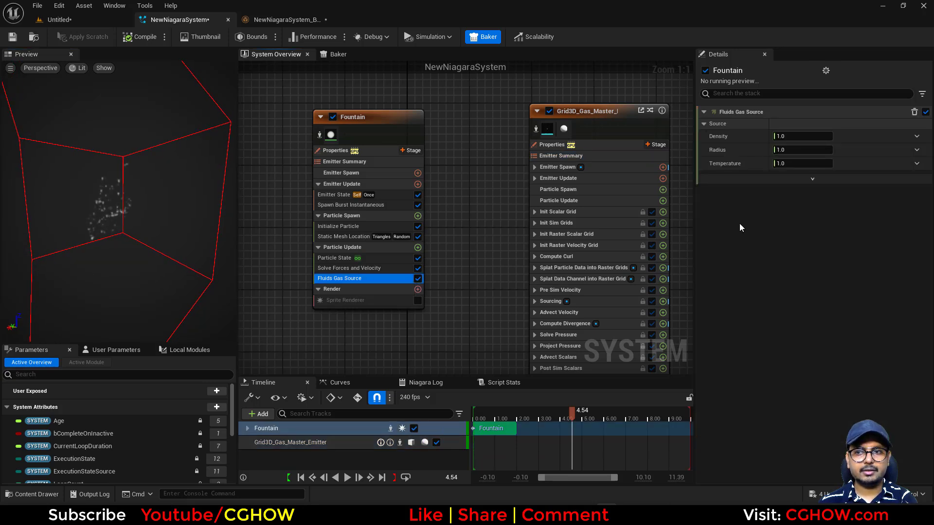
pyautogui.click(802, 149)
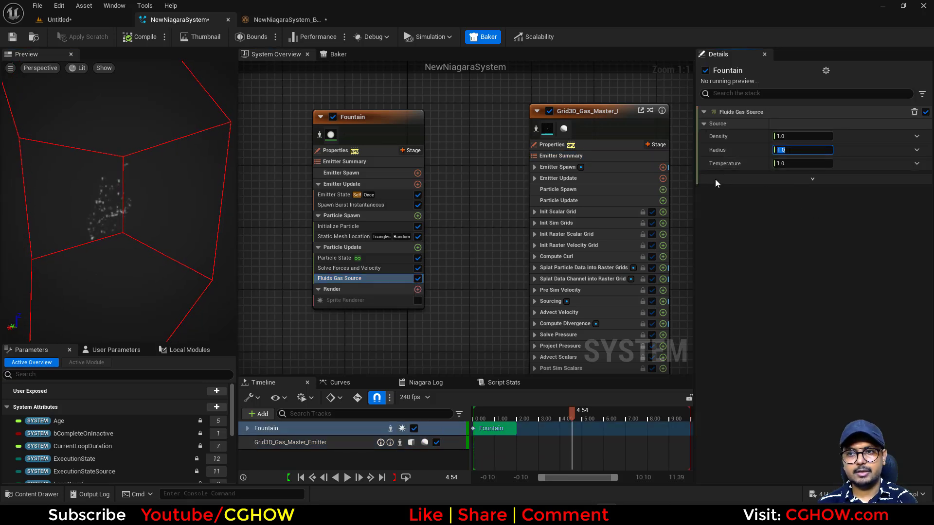
pyautogui.write('2')
pyautogui.press('Return')
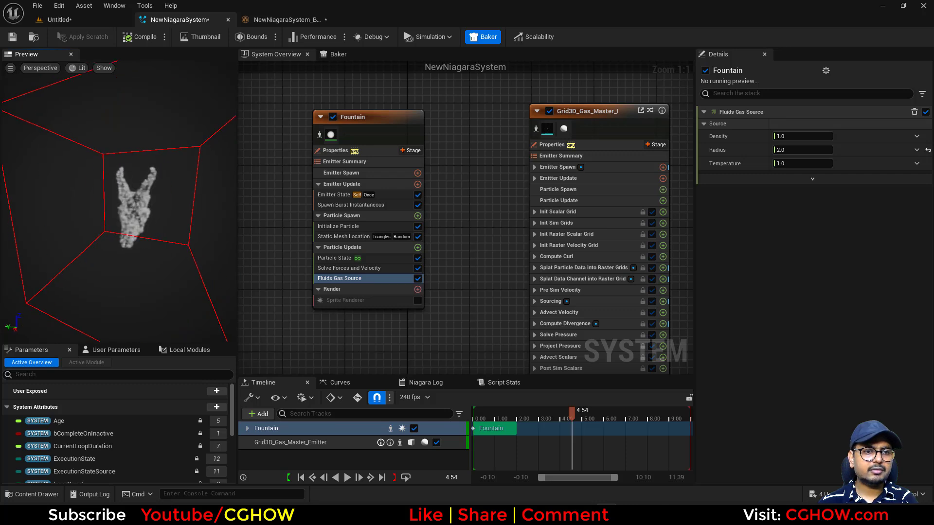
pyautogui.moveTo(119, 228); pyautogui.dragTo(148, 250, button='right')
pyautogui.moveTo(118, 228); pyautogui.dragTo(78, 231)
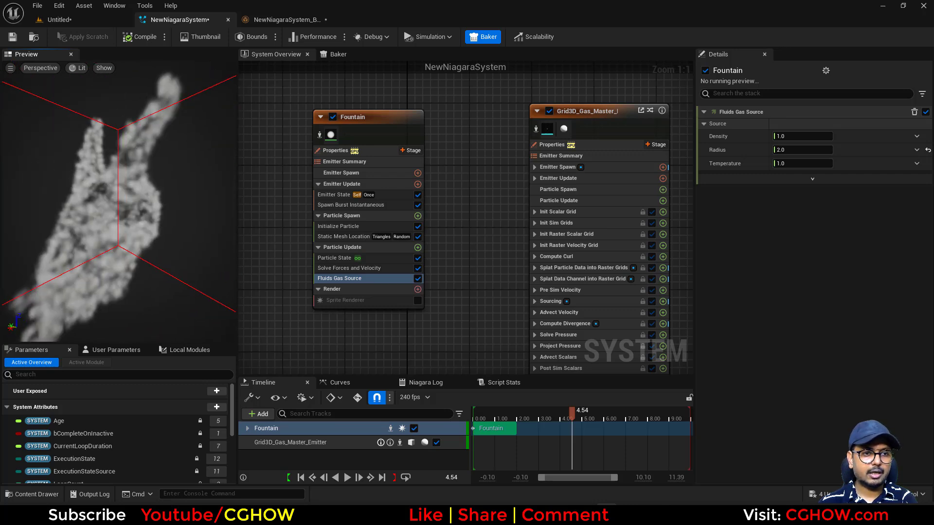
pyautogui.moveTo(165, 233); pyautogui.dragTo(180, 236)
# Set the Spawn Count of the Fountain's Spawn Burst Instantaneous module to 5000
pyautogui.click(350, 205)
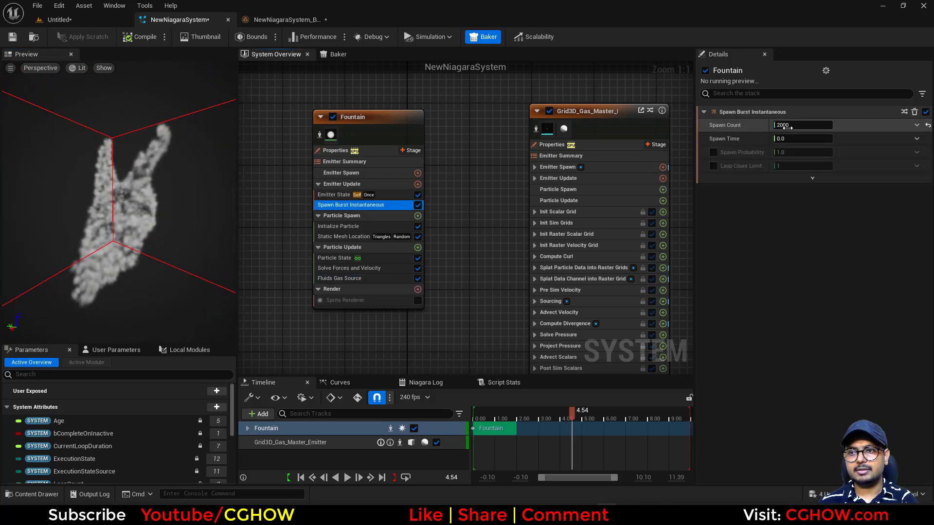
pyautogui.moveTo(781, 125); pyautogui.dragTo(719, 135)
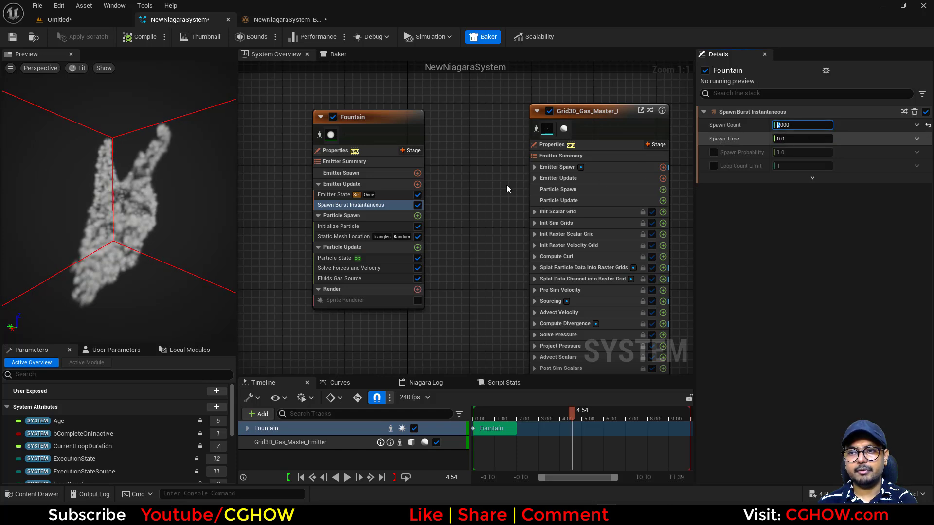
pyautogui.write('5')
pyautogui.press('Return')
pyautogui.moveTo(109, 250); pyautogui.dragTo(63, 228)
pyautogui.scroll(-6, 129, 234)
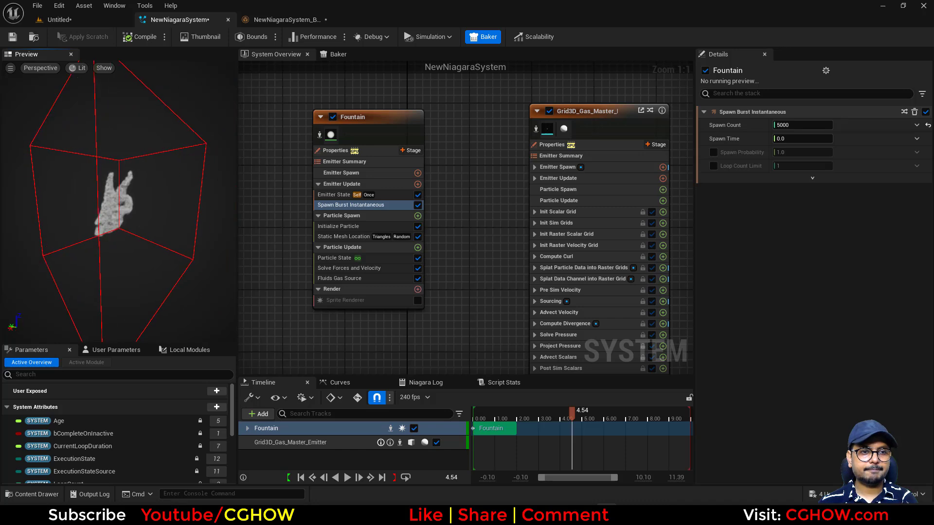
# Bake the Volume_1 output again and check the skull in the baked volume texture's 3D view
pyautogui.click(336, 55)
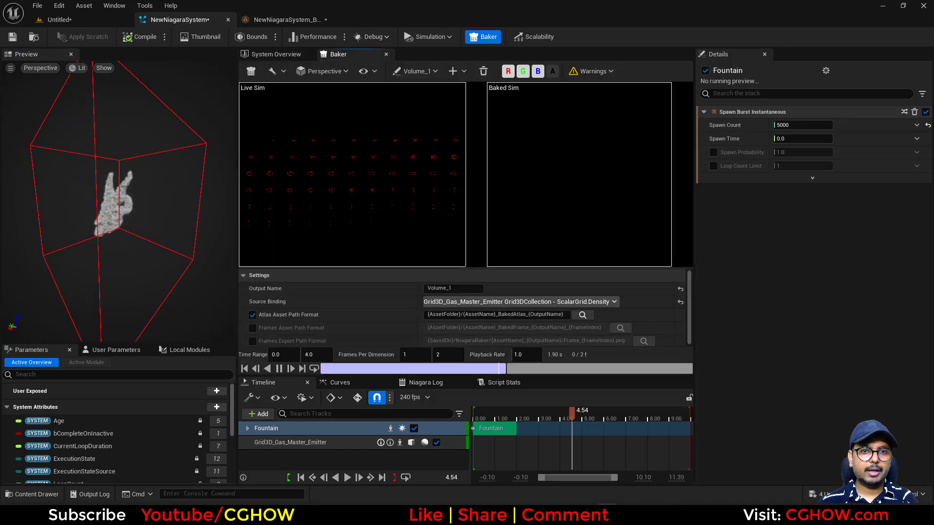
pyautogui.click(251, 72)
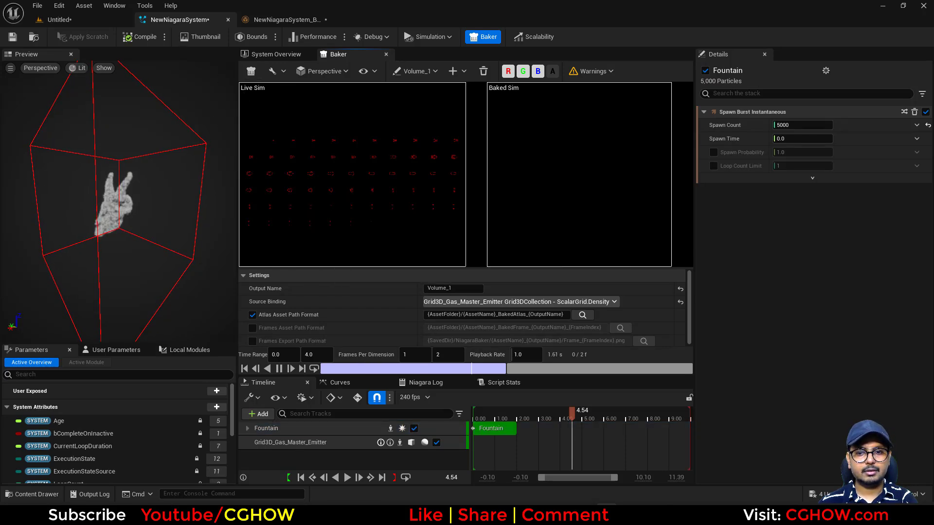
pyautogui.click(281, 21)
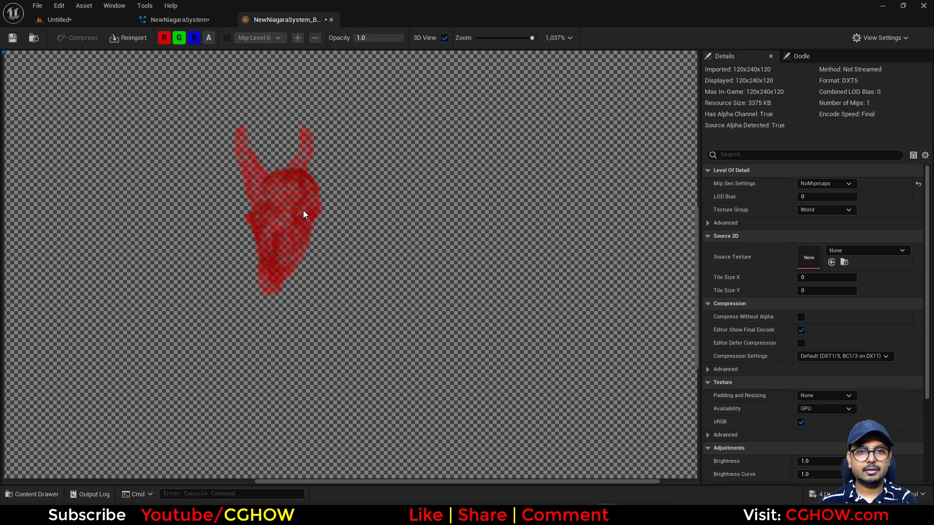
pyautogui.moveTo(303, 210); pyautogui.dragTo(273, 225)
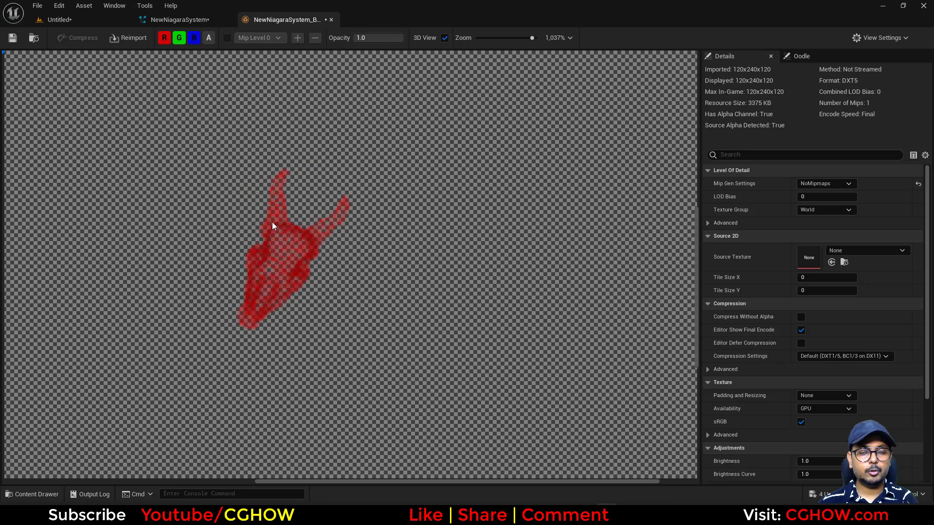
pyautogui.click(62, 19)
pyautogui.click(93, 208)
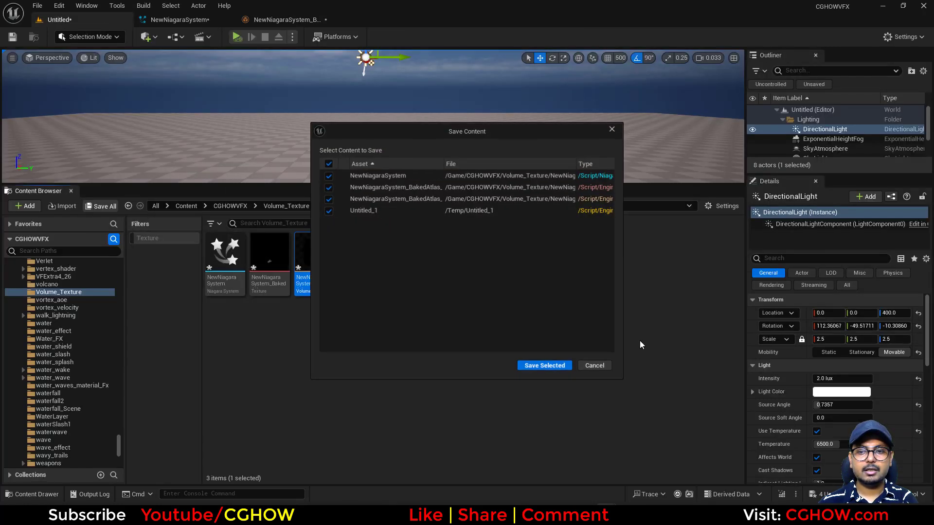
pyautogui.click(545, 367)
pyautogui.click(714, 406)
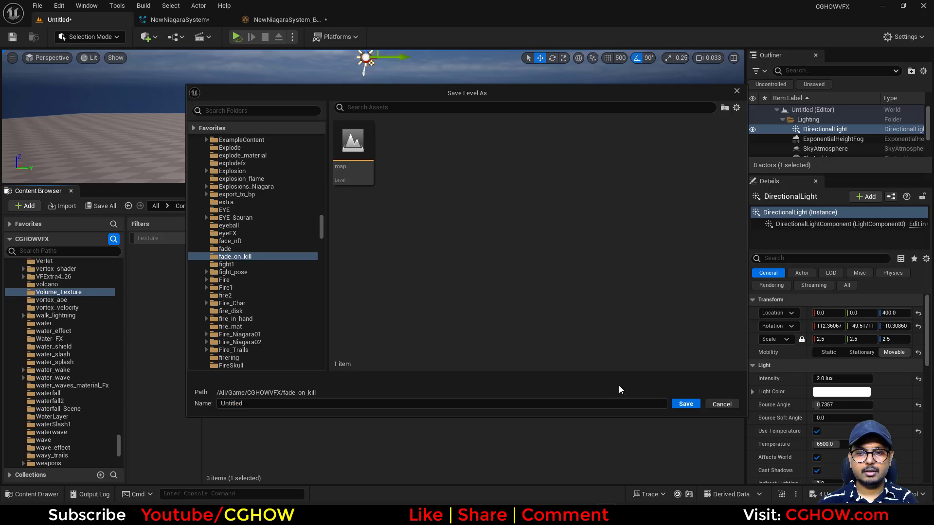
# Save the Niagara system and both baked texture assets in the Volume_Texture folder
pyautogui.click(242, 276)
pyautogui.keyDown('shift'); pyautogui.click(308, 277); pyautogui.keyUp('shift')
pyautogui.rightClick(308, 278)
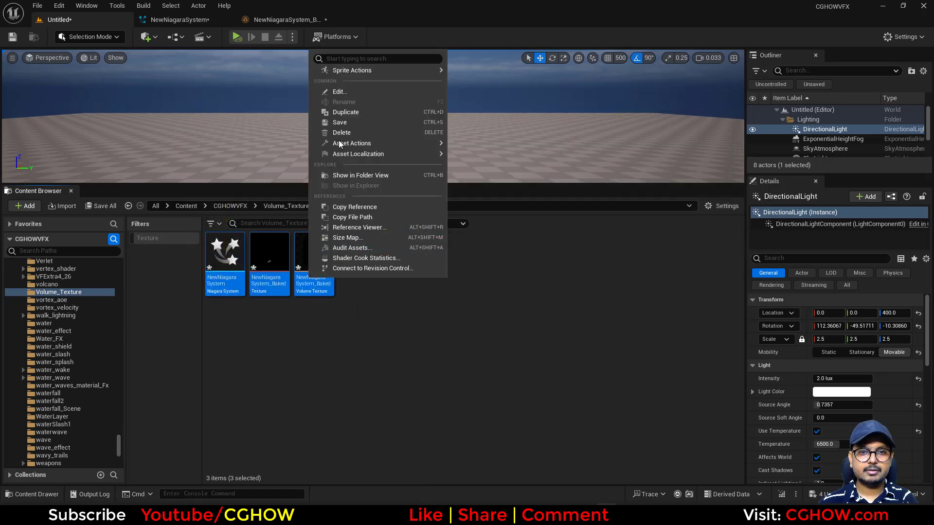
pyautogui.click(341, 124)
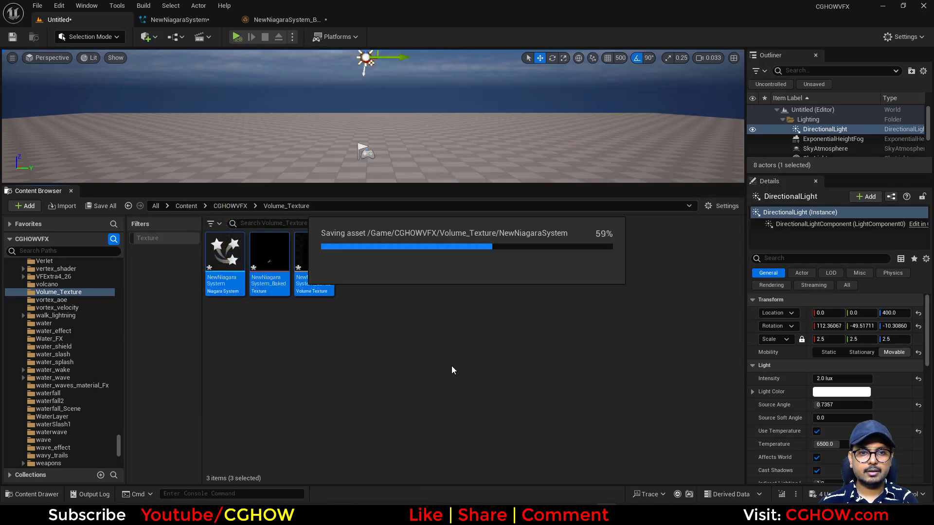
# Create an empty Niagara system named FX_volume_Texture in the Volume_Texture folder and open it for editing
pyautogui.rightClick(447, 310)
pyautogui.press('Escape')
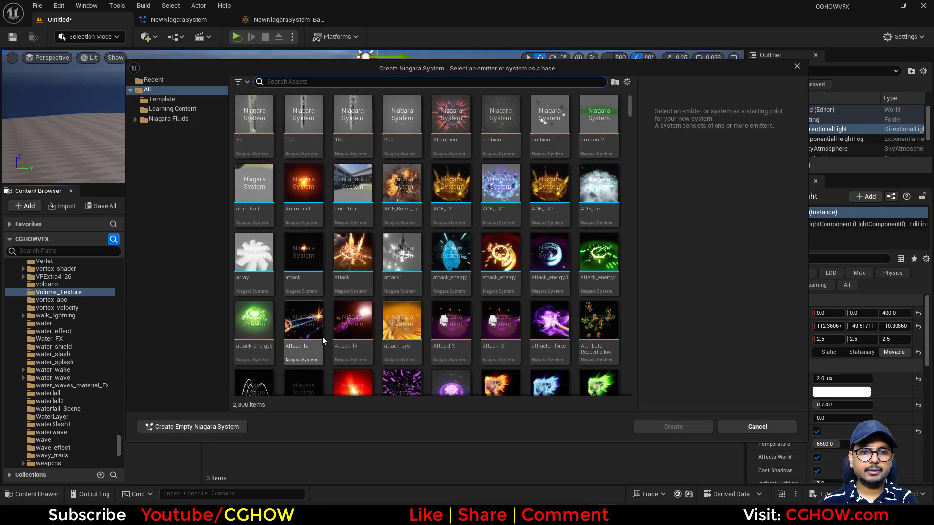
pyautogui.click(194, 426)
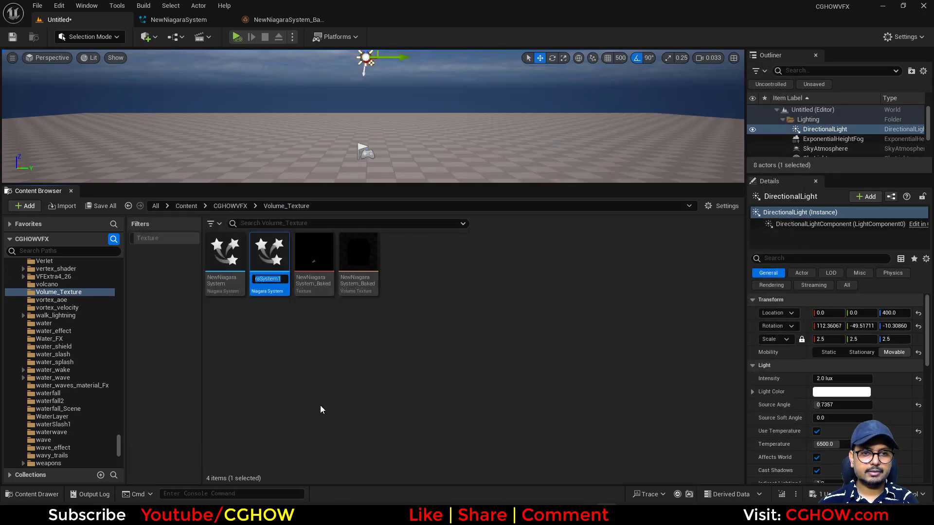
pyautogui.write('FX')
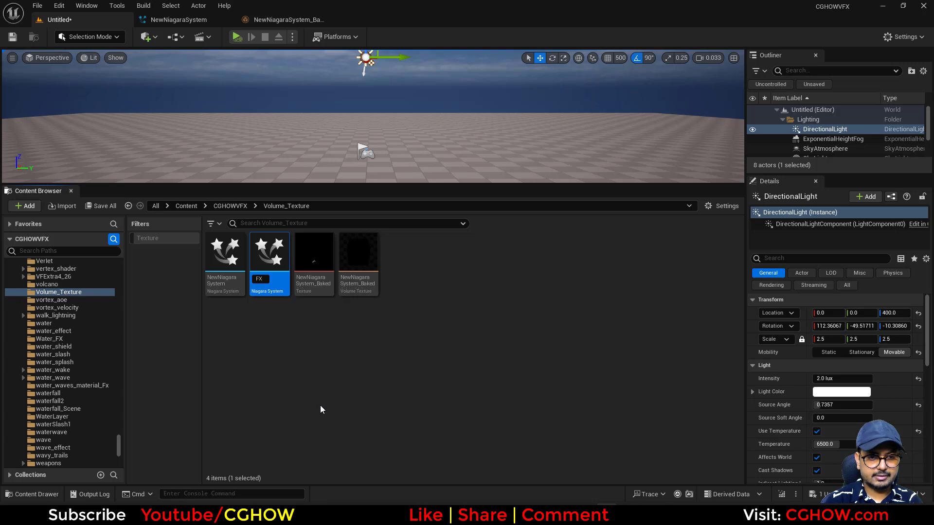
pyautogui.write('_volume_')
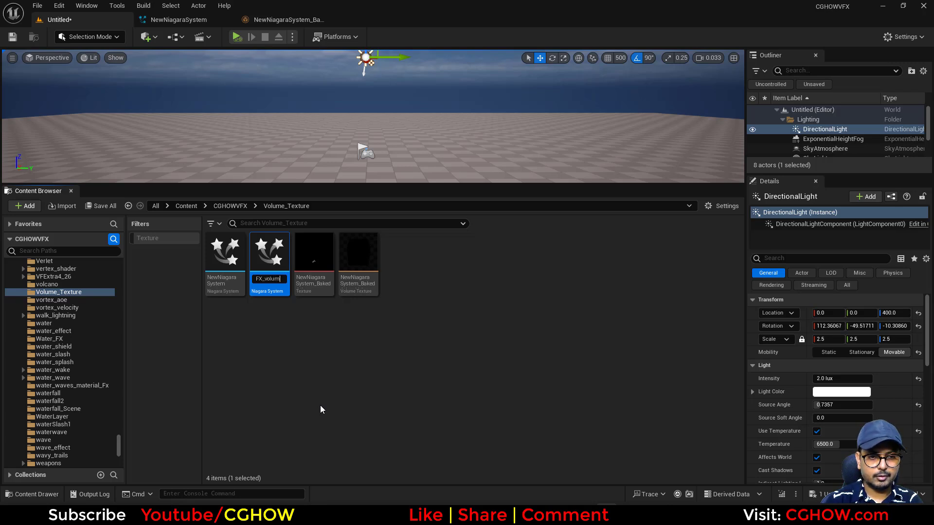
pyautogui.press('Return')
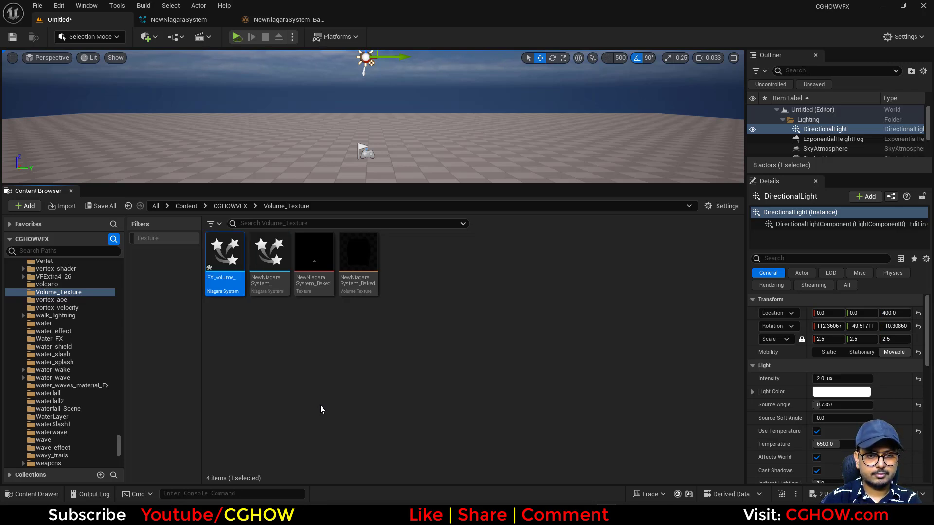
pyautogui.press('Return')
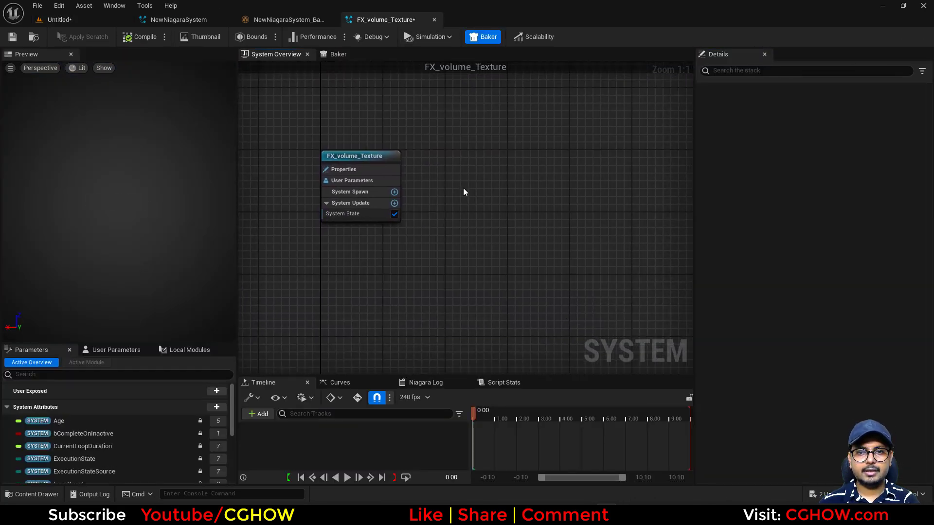
# Add an emitter based on the Fountain template to the FX_volume_Texture system
pyautogui.rightClick(463, 189)
pyautogui.click(493, 207)
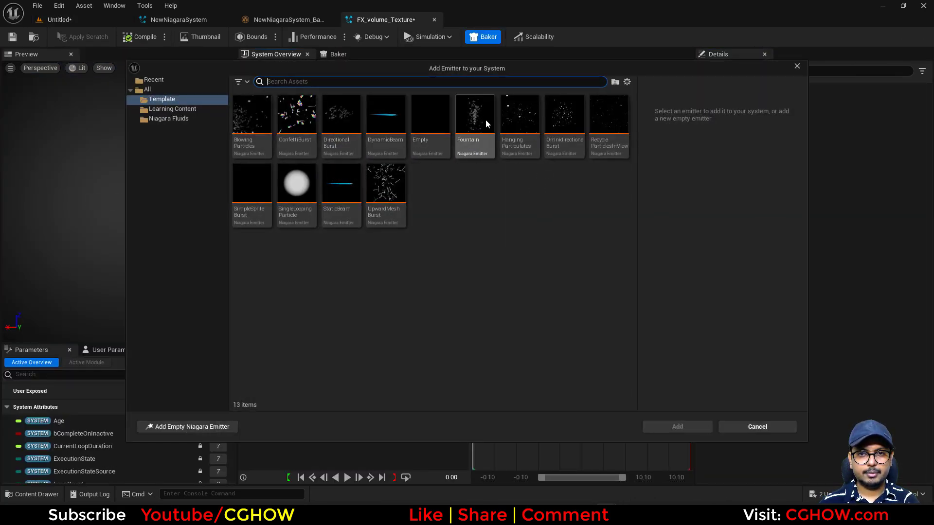
pyautogui.click(486, 120)
pyautogui.press('Return')
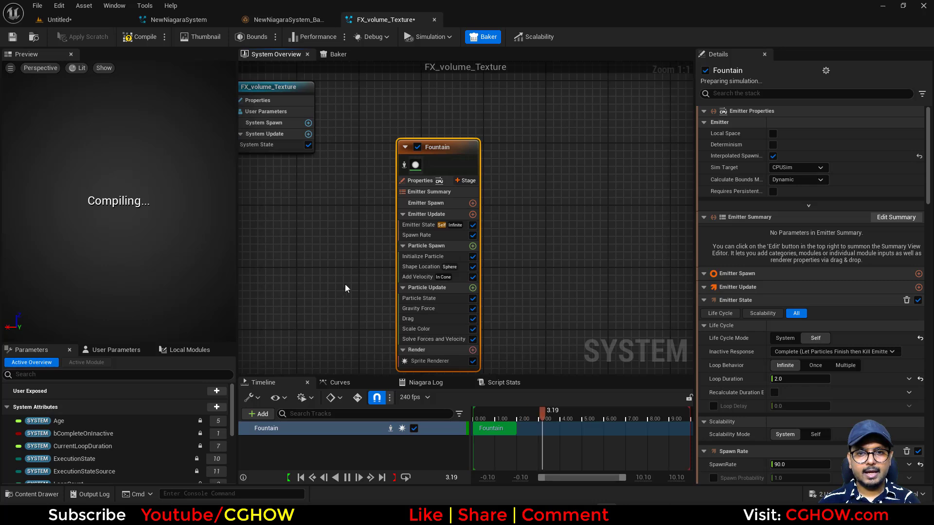
# Delete the Spawn Rate, Scale Color, Drag, Gravity Force, Add Velocity and Shape Location modules from the Fountain emitter
pyautogui.click(427, 207)
pyautogui.press('Delete')
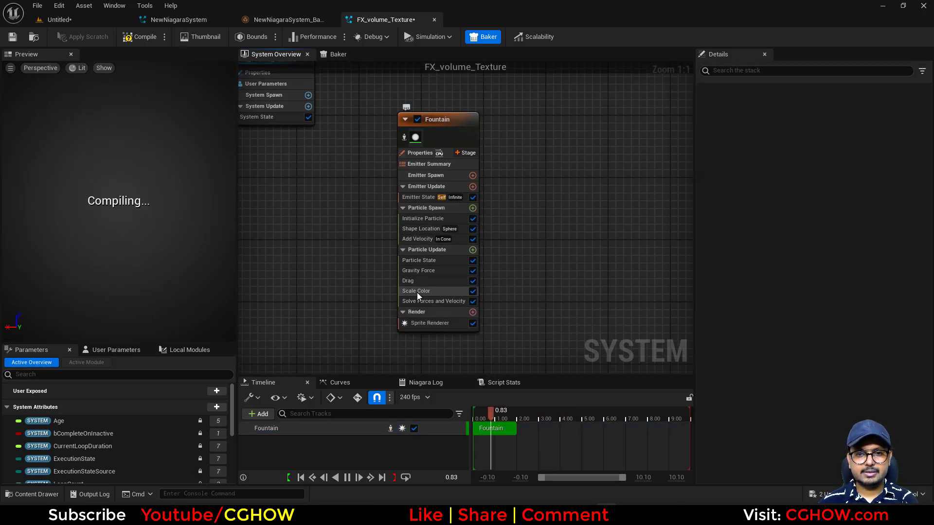
pyautogui.click(417, 292)
pyautogui.press('Delete')
pyautogui.click(416, 281)
pyautogui.press('Delete')
pyautogui.click(421, 271)
pyautogui.press('Delete')
pyautogui.click(423, 239)
pyautogui.press('Delete')
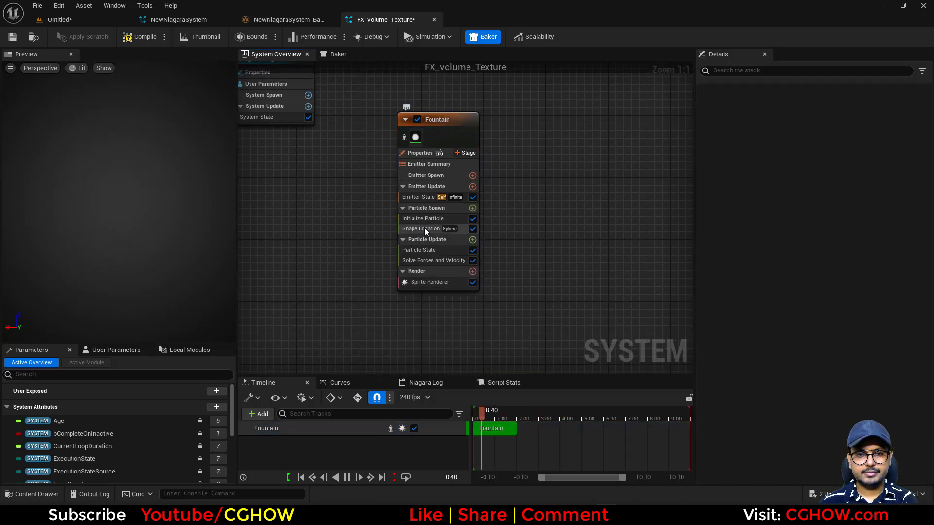
pyautogui.click(425, 228)
pyautogui.press('Delete')
# Add a Spawn Burst Instantaneous module to the Fountain's Emitter Update stage with a Spawn Count of 5000
pyautogui.click(472, 186)
pyautogui.click(305, 287)
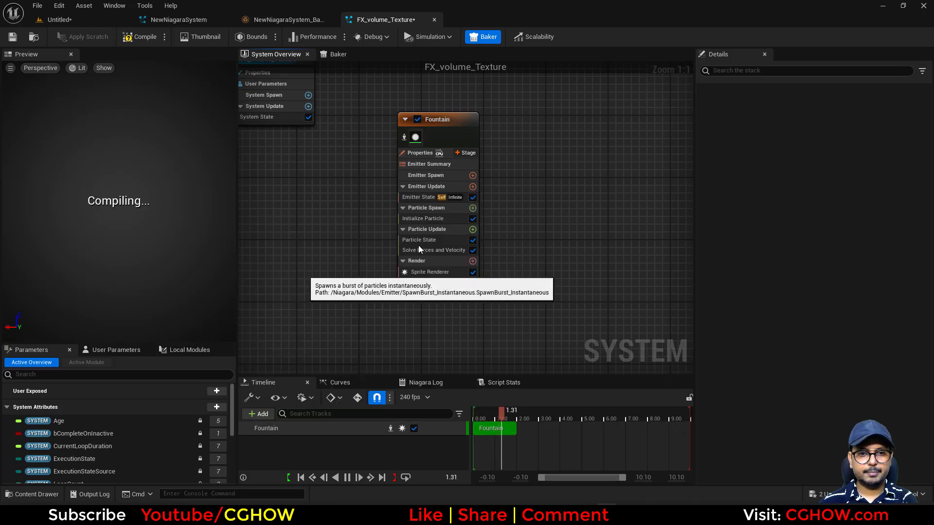
pyautogui.click(798, 126)
pyautogui.write('5000')
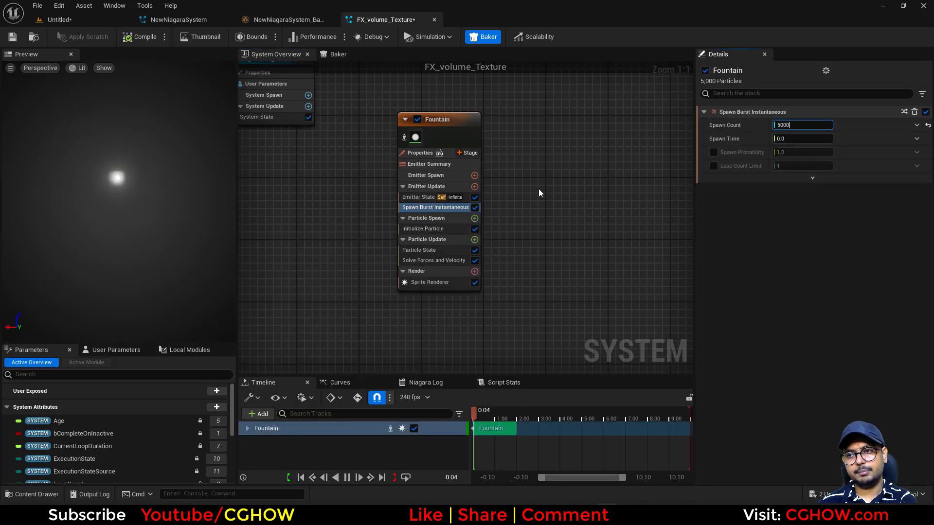
# Set the Fountain's Calculate Bounds Mode to Fixed and its Sim Target to GPUCompute Sim
pyautogui.click(417, 153)
pyautogui.click(800, 179)
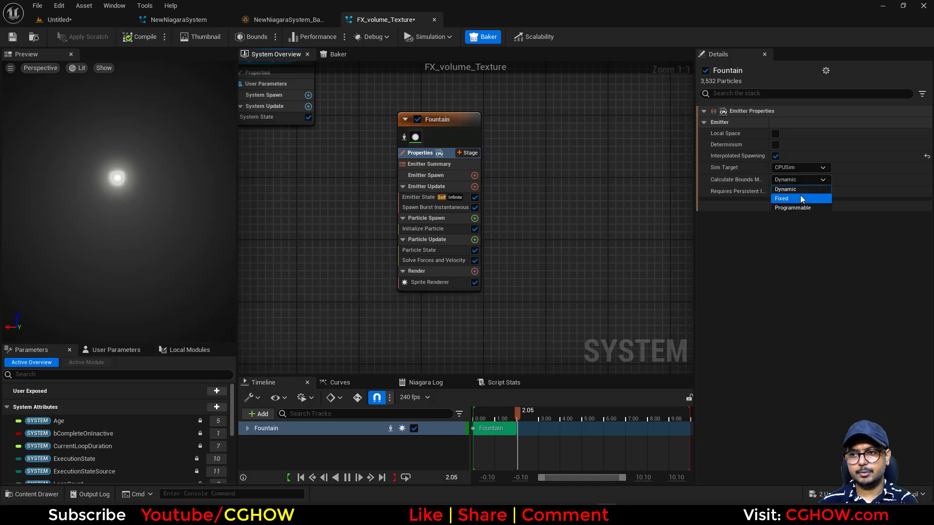
pyautogui.click(800, 198)
pyautogui.click(800, 167)
pyautogui.click(801, 186)
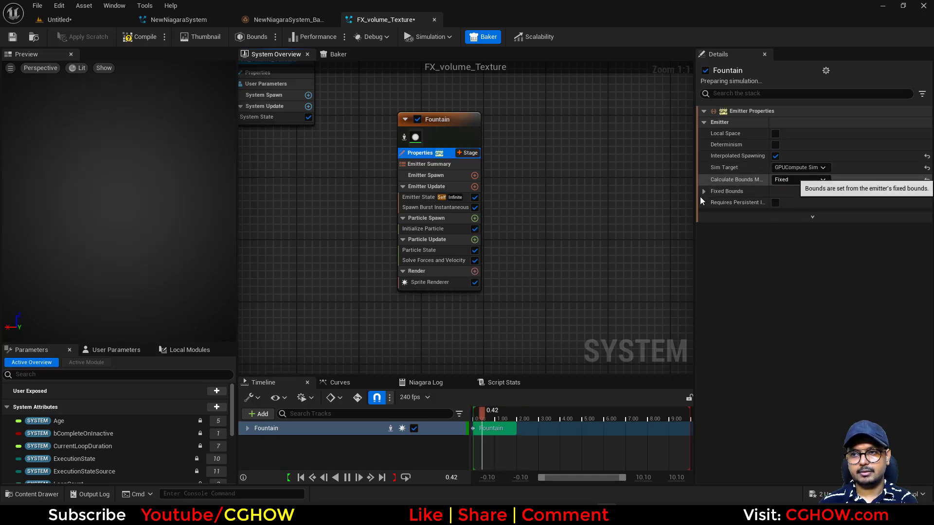
# Set the Loop Behavior in the Fountain's Emitter State to Once
pyautogui.click(428, 208)
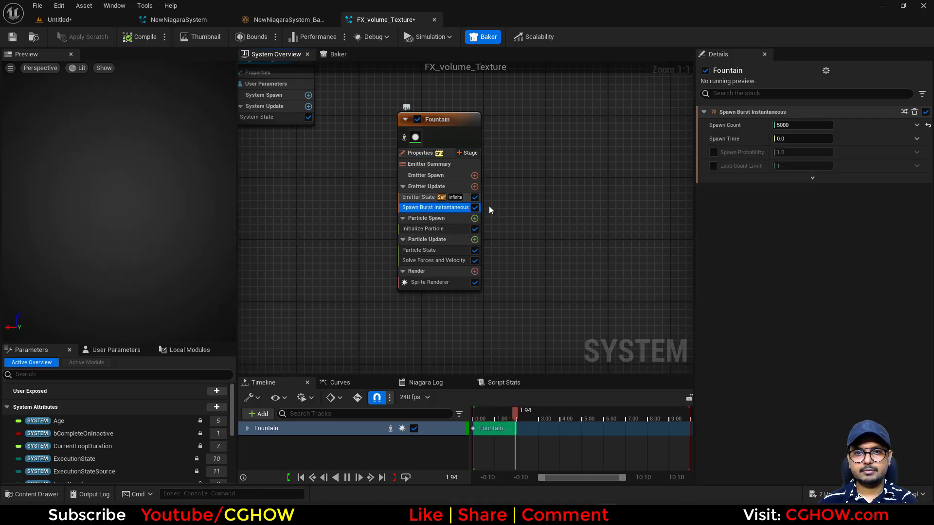
pyautogui.click(428, 198)
pyautogui.click(818, 177)
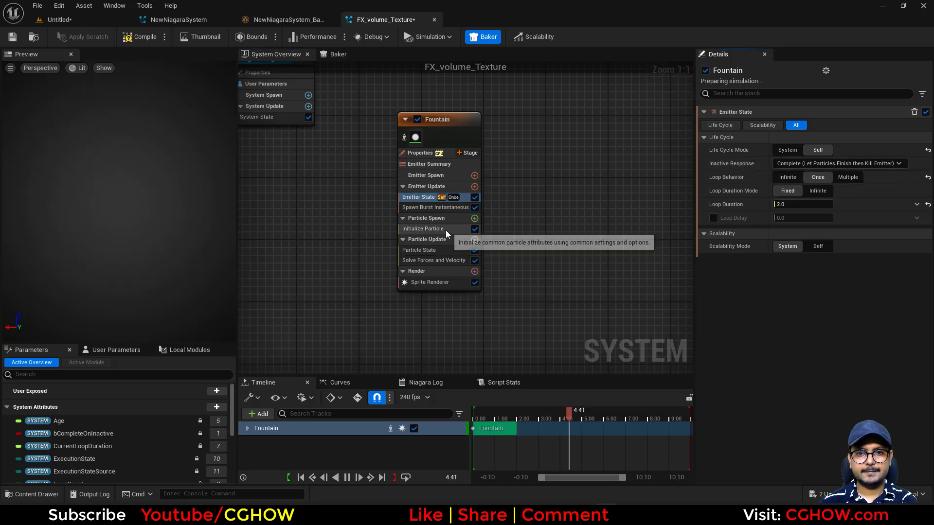
# Turn off killing particles at the end of their lifetime in Particle State and add a Shape Location module to Particle Spawn
pyautogui.click(419, 250)
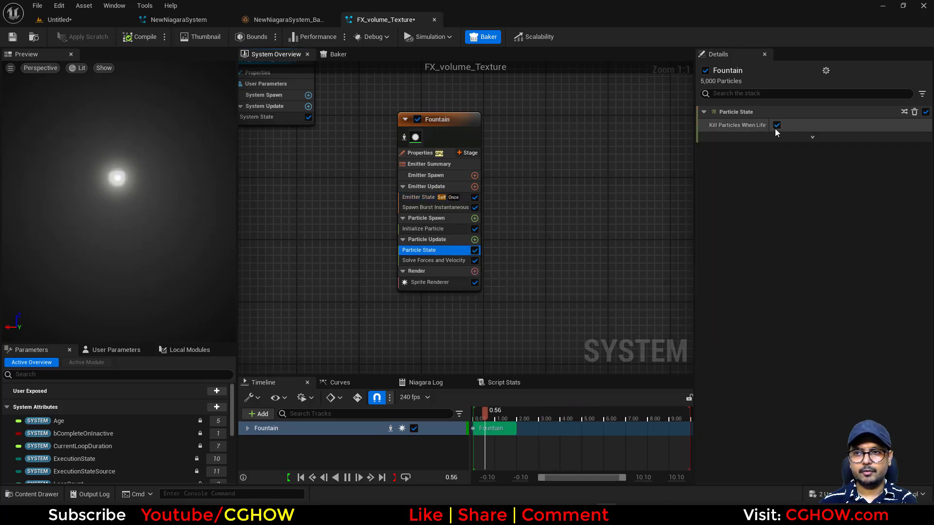
pyautogui.click(474, 218)
pyautogui.click(311, 334)
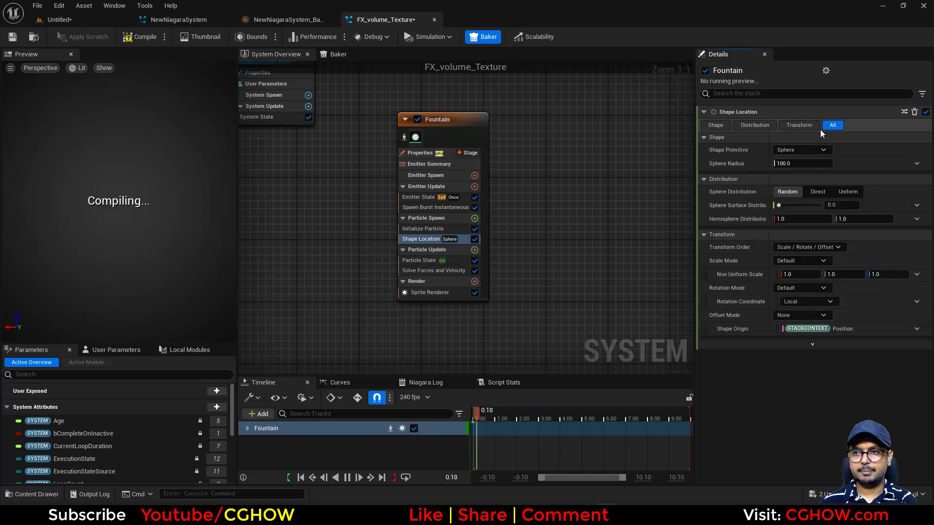
# Set the Shape Location's Shape Primitive to Box / Plane with a Box Size of 200 × 200 × 200
pyautogui.click(800, 150)
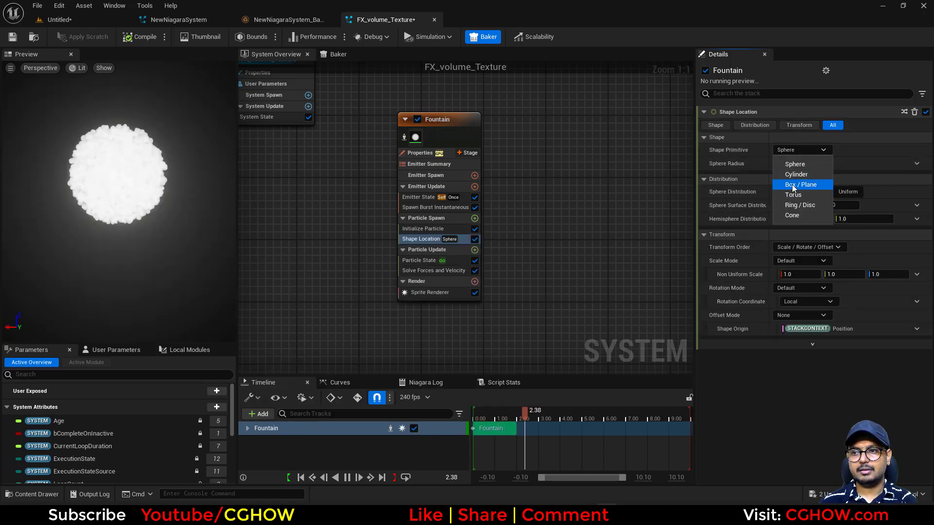
pyautogui.click(807, 195)
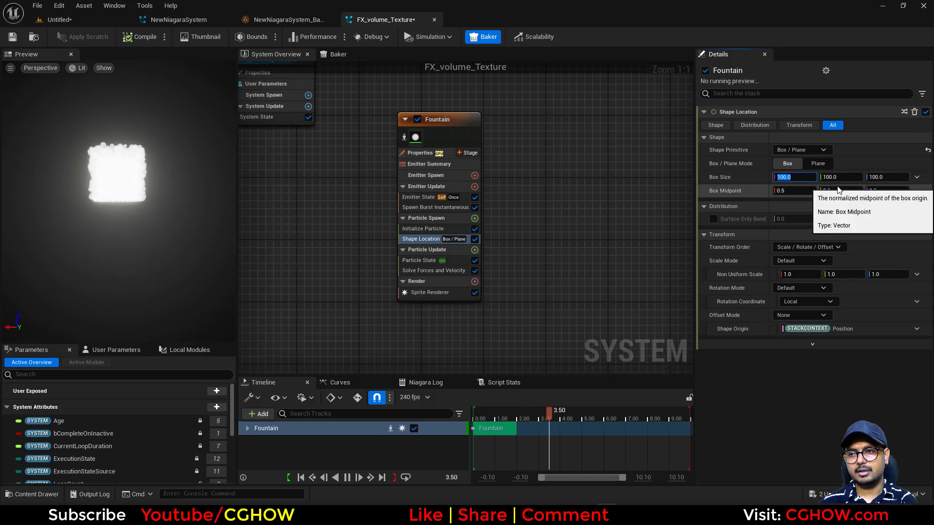
pyautogui.write('200')
pyautogui.press('Tab')
pyautogui.write('200')
pyautogui.press('Return')
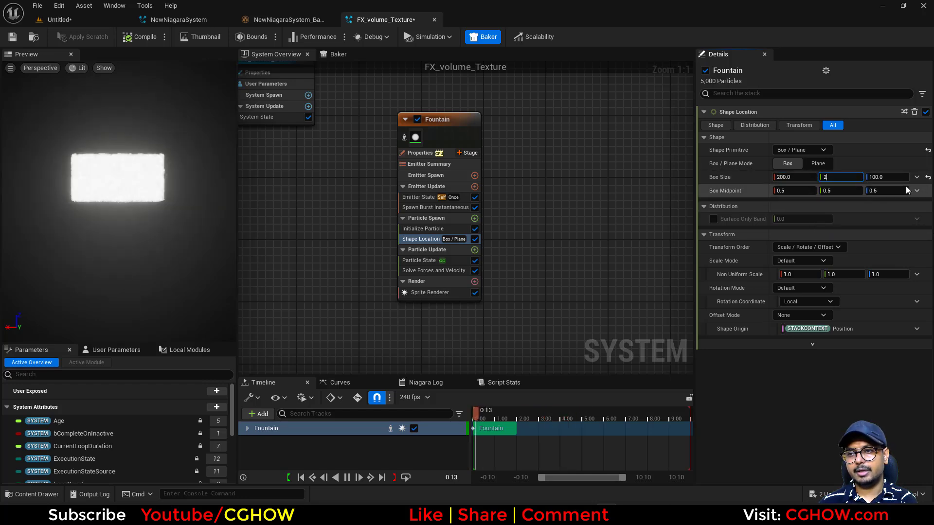
pyautogui.click(893, 178)
pyautogui.write('200')
pyautogui.press('Return')
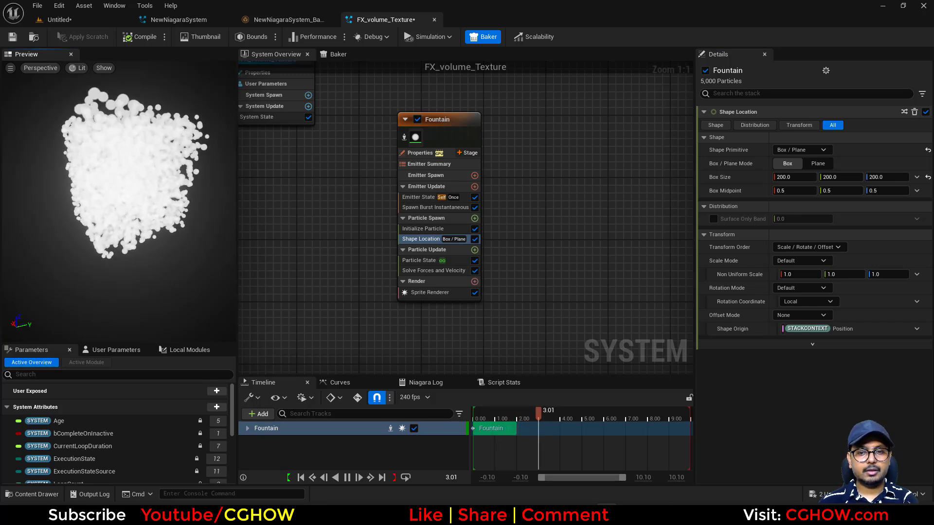
# Add a new scratch pad module to the Fountain's Particle Update stage
pyautogui.click(474, 250)
pyautogui.scroll(-10, 356, 389)
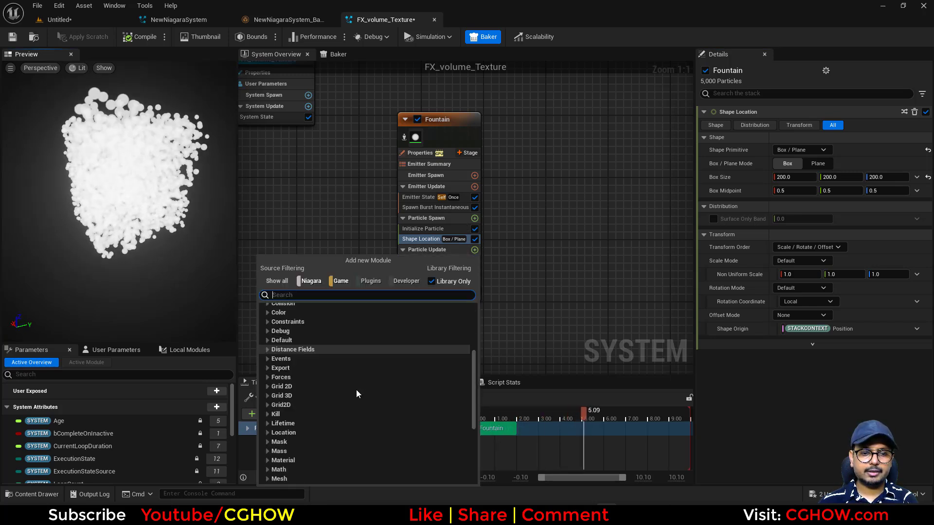
pyautogui.click(314, 469)
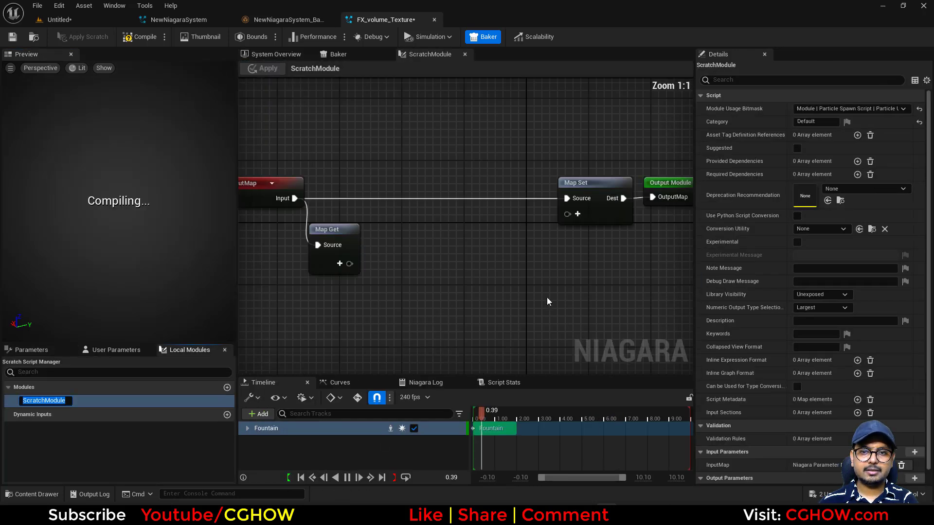
# Add a Volume Texture Sample input to the Map Get node and feed it into a new Sample Volume Texture node
pyautogui.click(345, 267)
pyautogui.write('volu')
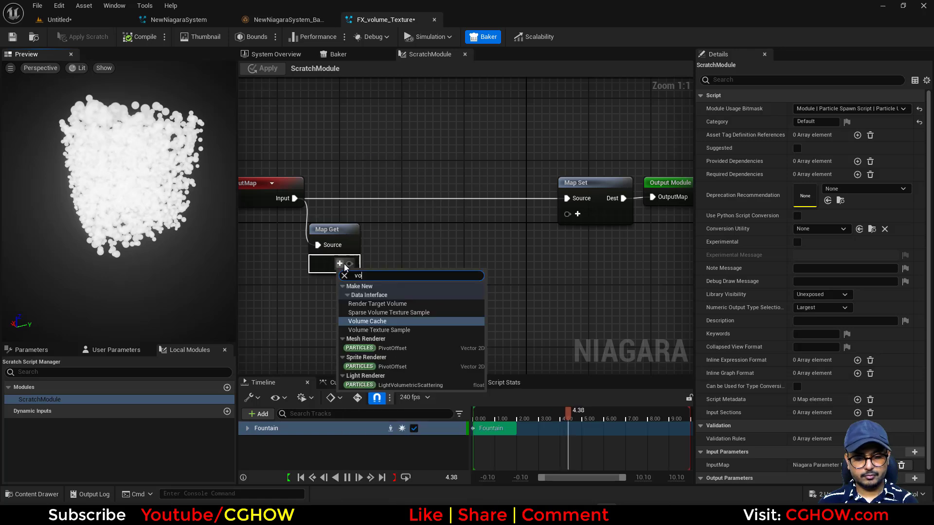
pyautogui.click(379, 330)
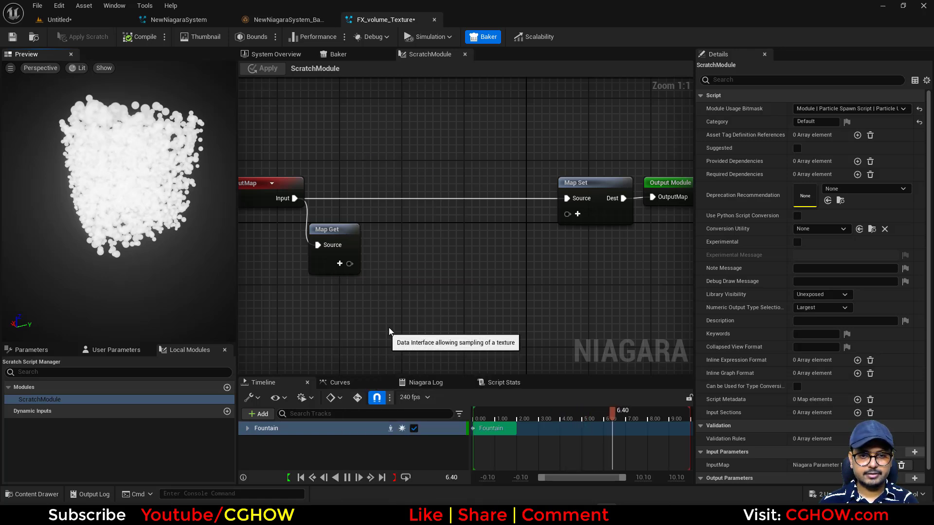
pyautogui.moveTo(359, 247); pyautogui.dragTo(479, 245)
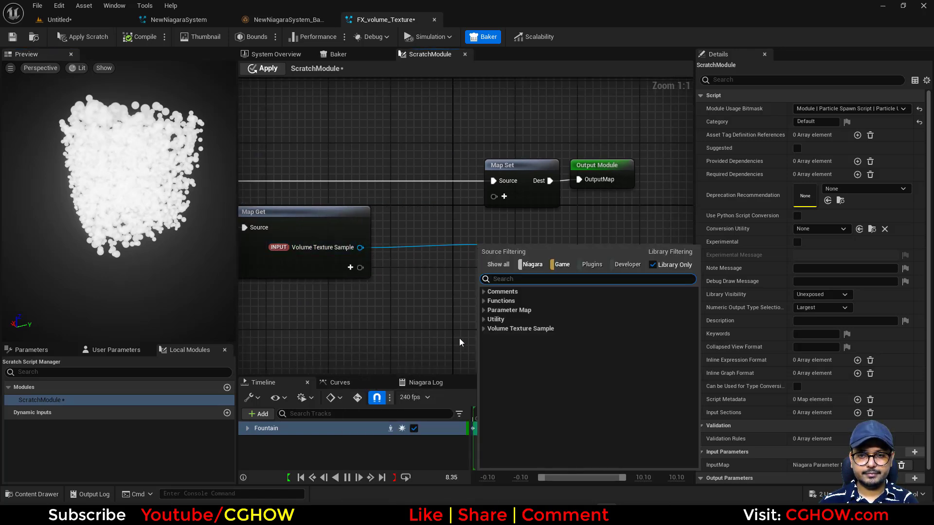
pyautogui.click(483, 329)
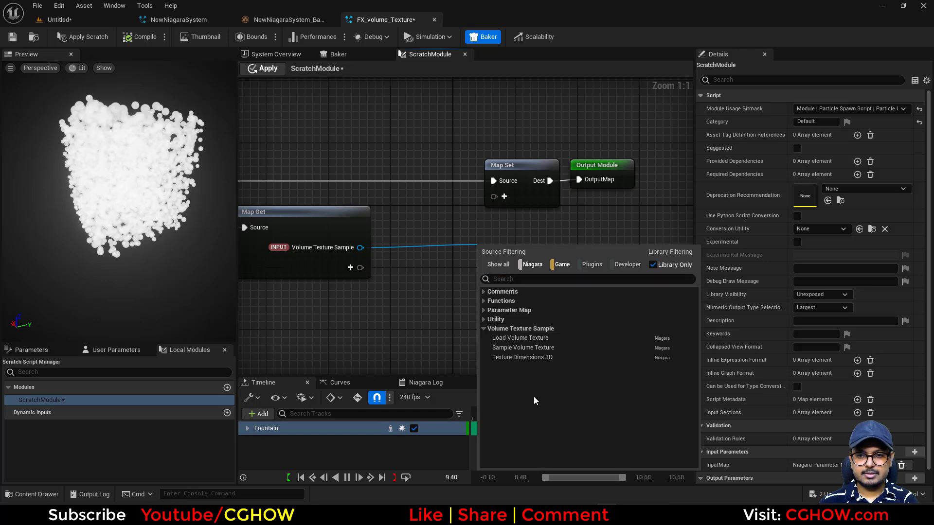
pyautogui.click(492, 349)
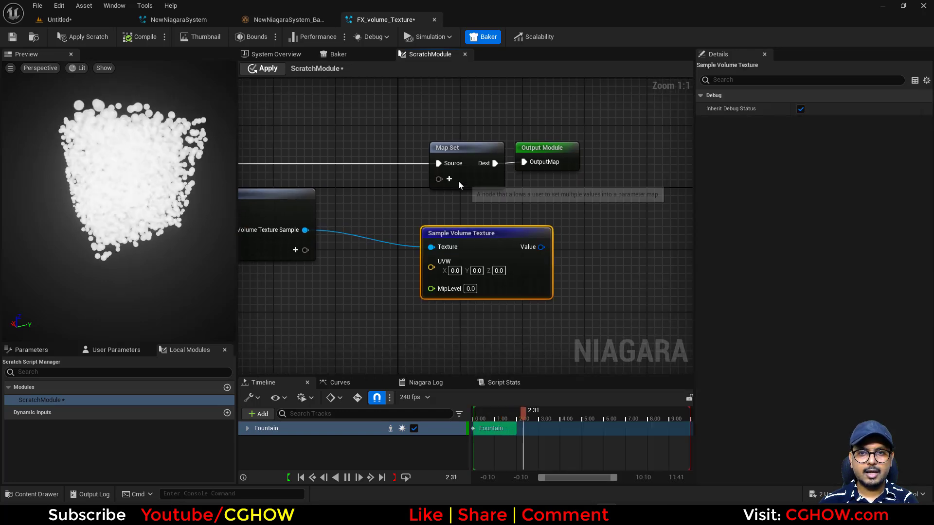
pyautogui.moveTo(442, 276); pyautogui.dragTo(501, 232, button='right')
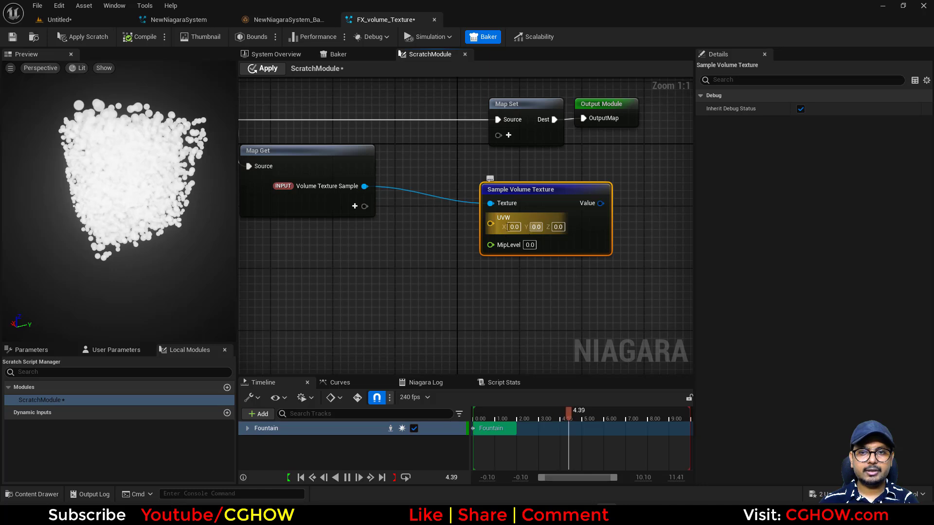
# Add the PARTICLES Position parameter to Map Get and shift the Sample Volume Texture node away to make room
pyautogui.click(358, 208)
pyautogui.write('po')
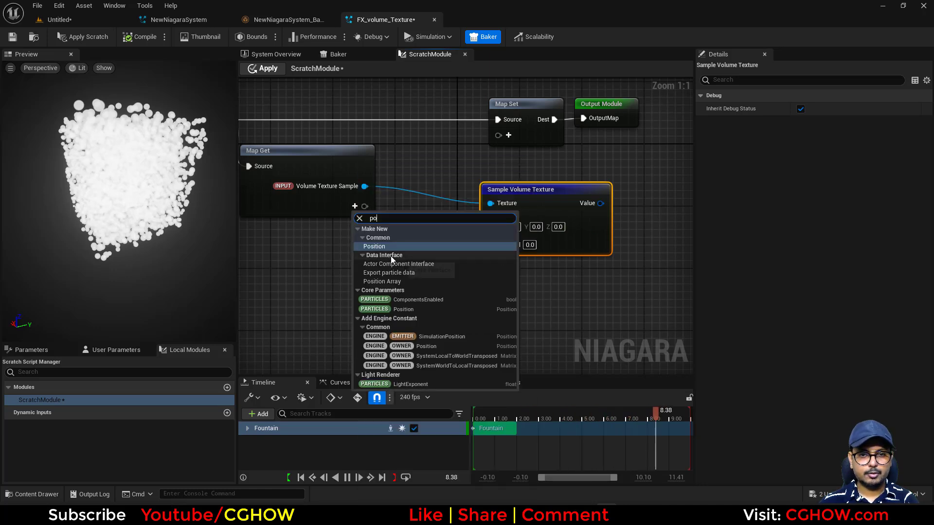
pyautogui.click(395, 310)
pyautogui.moveTo(542, 198); pyautogui.dragTo(596, 191)
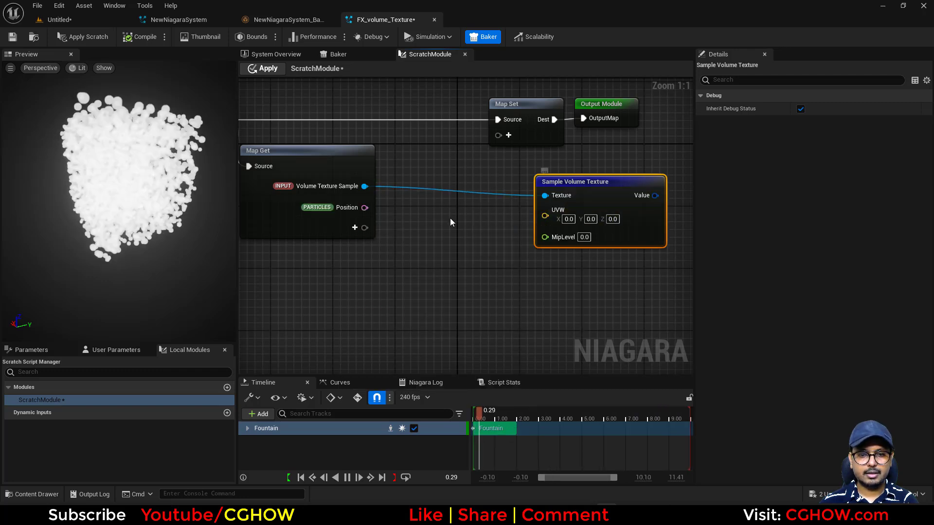
# Multiply the particle Position by a new float module input named tile
pyautogui.press('m')
pyautogui.click(396, 202)
pyautogui.moveTo(365, 207); pyautogui.dragTo(405, 208)
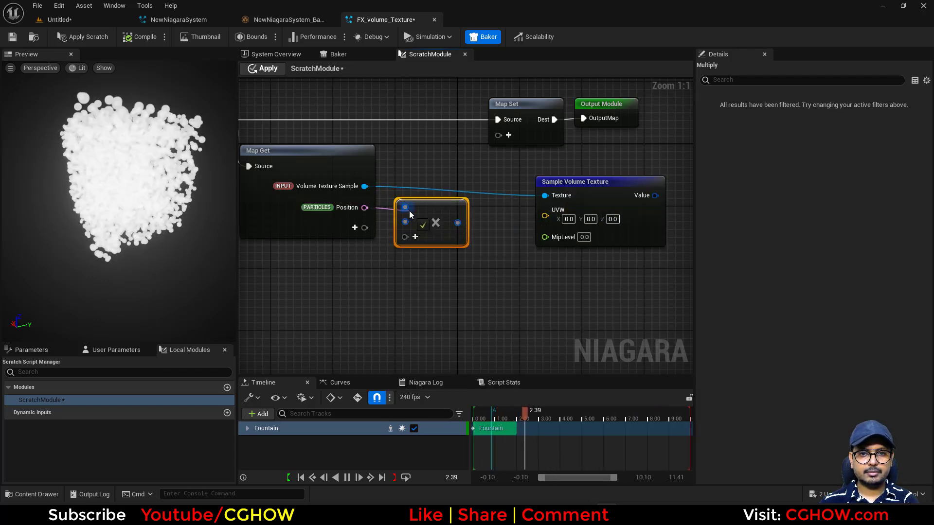
pyautogui.rightClick(408, 222)
pyautogui.moveTo(467, 247)
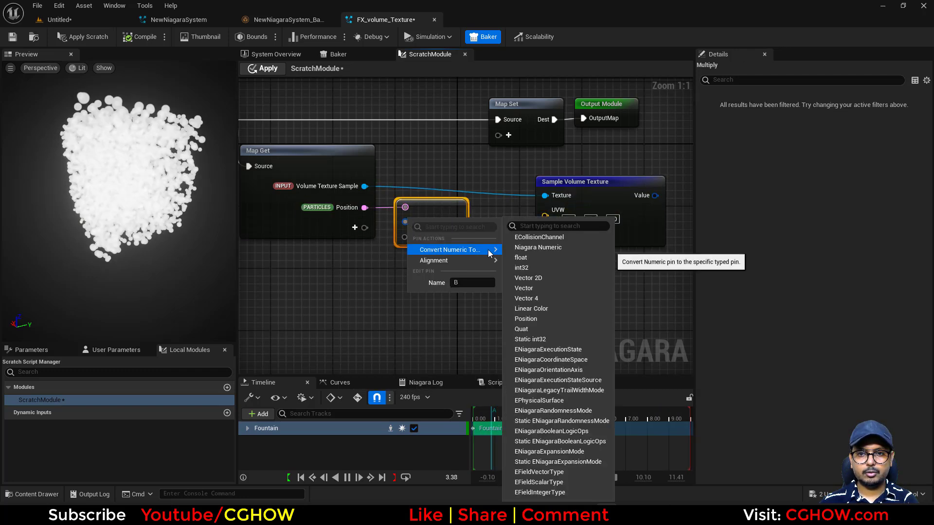
pyautogui.click(531, 256)
pyautogui.moveTo(406, 223); pyautogui.dragTo(366, 229)
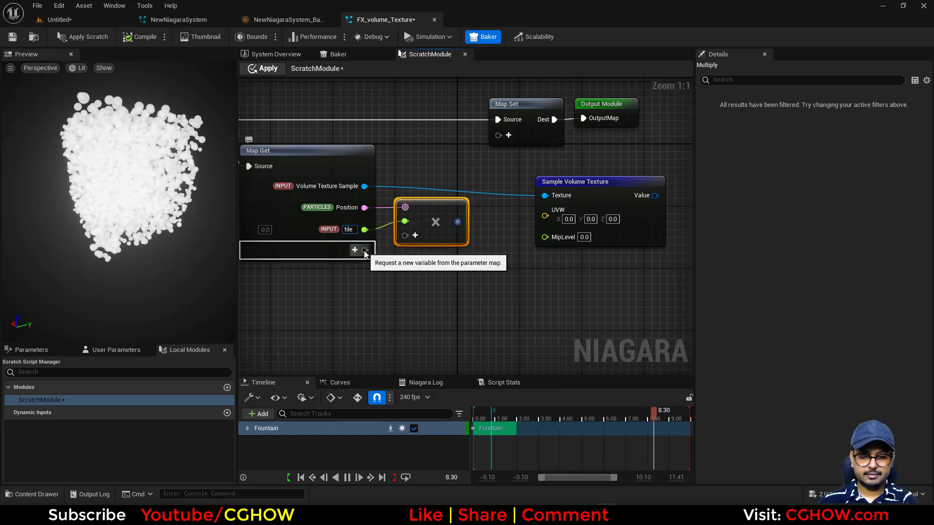
pyautogui.press('Return')
# Add a new float input named offset to the multiplied position and connect the sum to Sample Volume Texture's UVW
pyautogui.moveTo(588, 195); pyautogui.dragTo(626, 179)
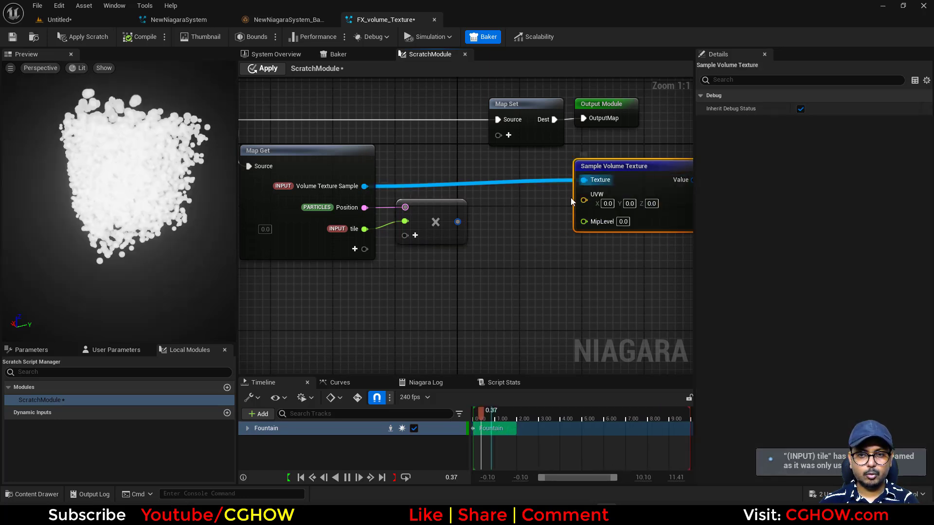
pyautogui.press('a')
pyautogui.click(491, 210)
pyautogui.moveTo(458, 221); pyautogui.dragTo(506, 219)
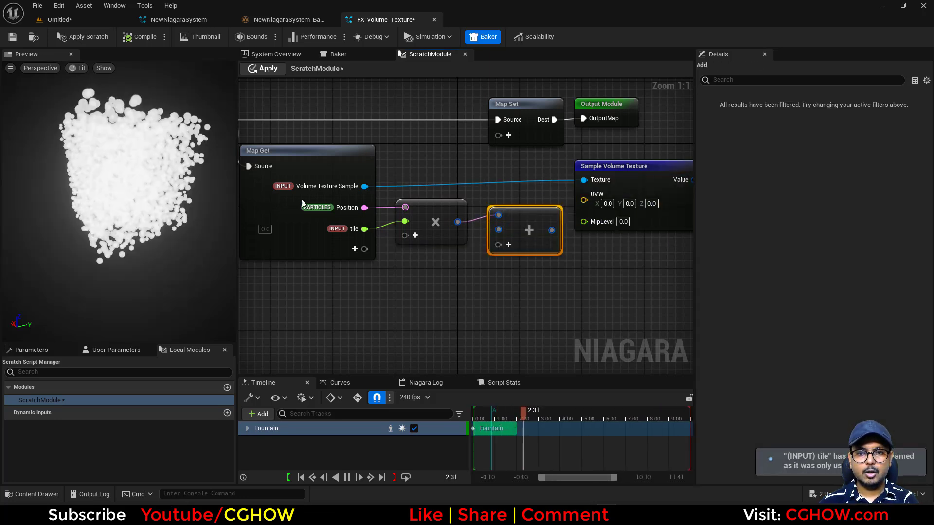
pyautogui.rightClick(500, 232)
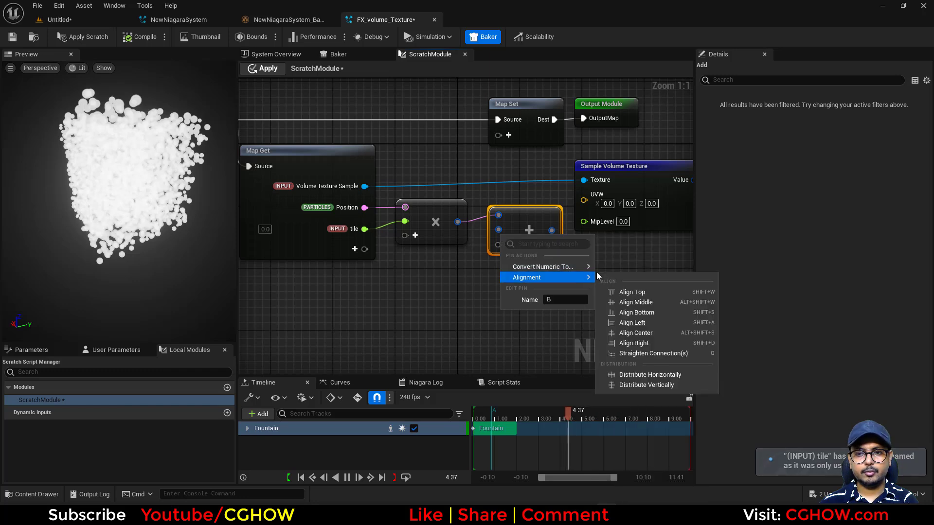
pyautogui.moveTo(590, 268)
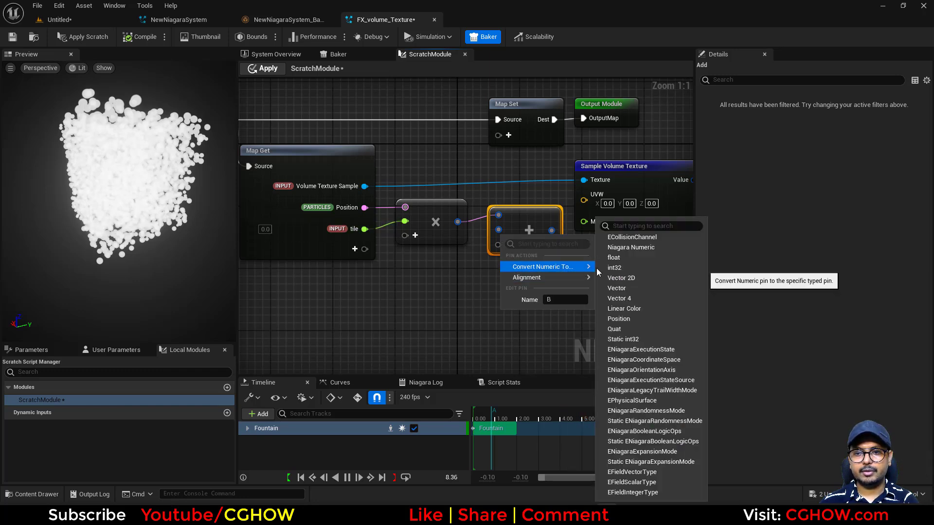
pyautogui.click(632, 259)
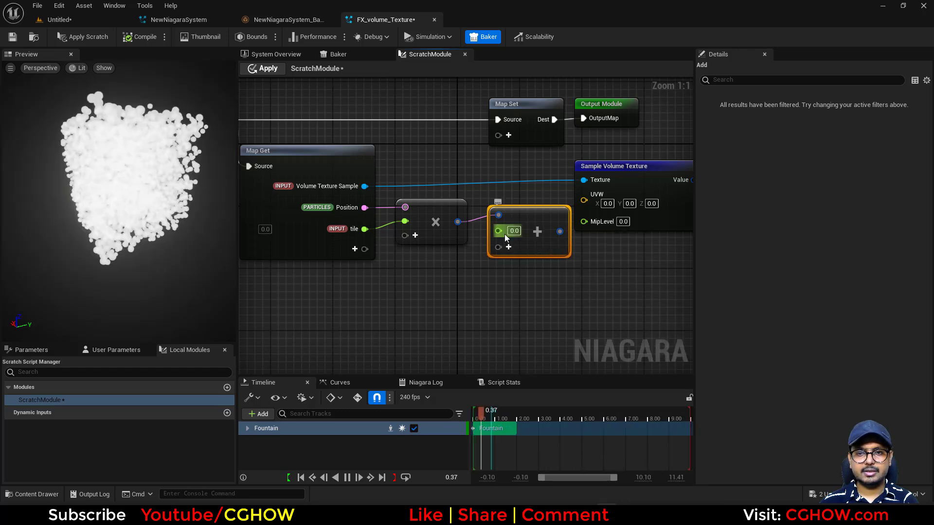
pyautogui.moveTo(498, 231); pyautogui.dragTo(365, 253)
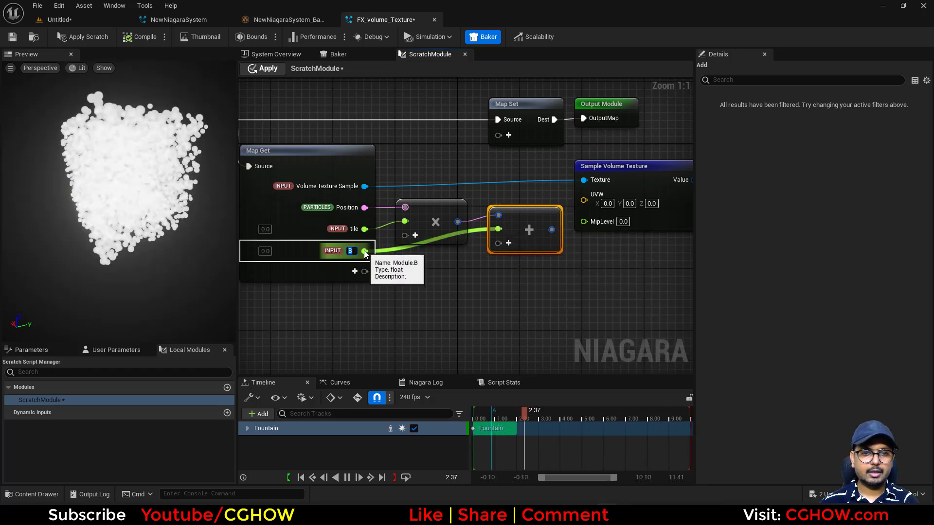
pyautogui.write('offset')
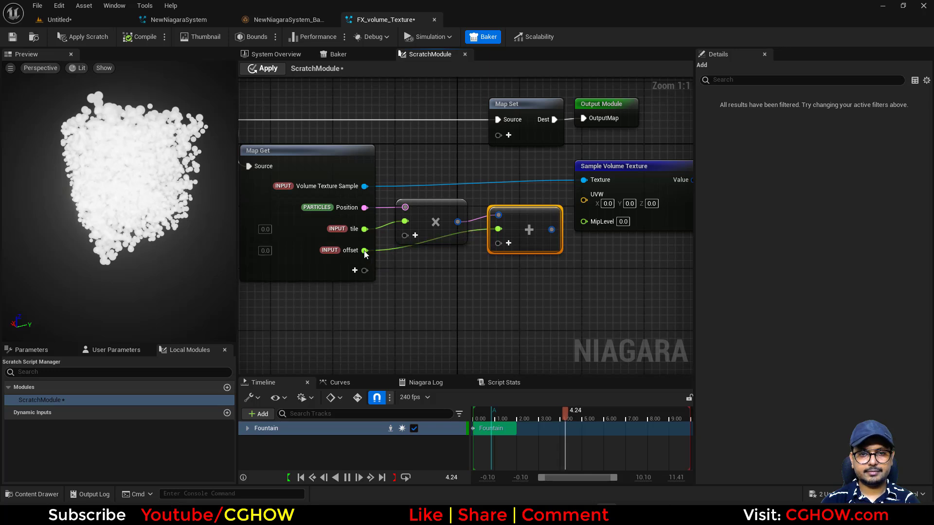
pyautogui.press('Return')
pyautogui.moveTo(551, 229); pyautogui.dragTo(584, 200)
# Move Map Set and Output Module farther along the graph and split Sample Volume Texture's Value with a Break Vector 4 node
pyautogui.moveTo(636, 233); pyautogui.dragTo(469, 252, button='right')
pyautogui.moveTo(476, 121); pyautogui.dragTo(556, 151)
pyautogui.moveTo(501, 200); pyautogui.dragTo(538, 218)
pyautogui.write('brea')
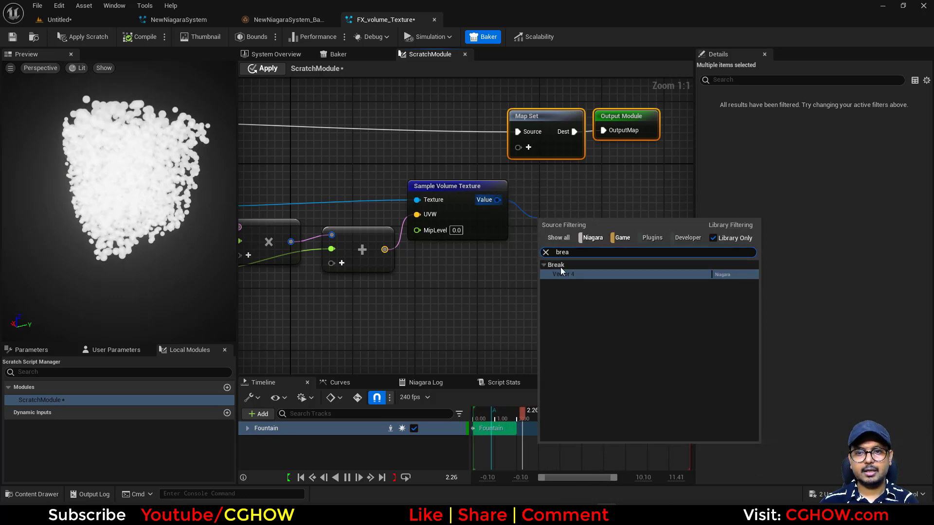
pyautogui.click(563, 274)
pyautogui.moveTo(591, 185); pyautogui.dragTo(495, 219, button='right')
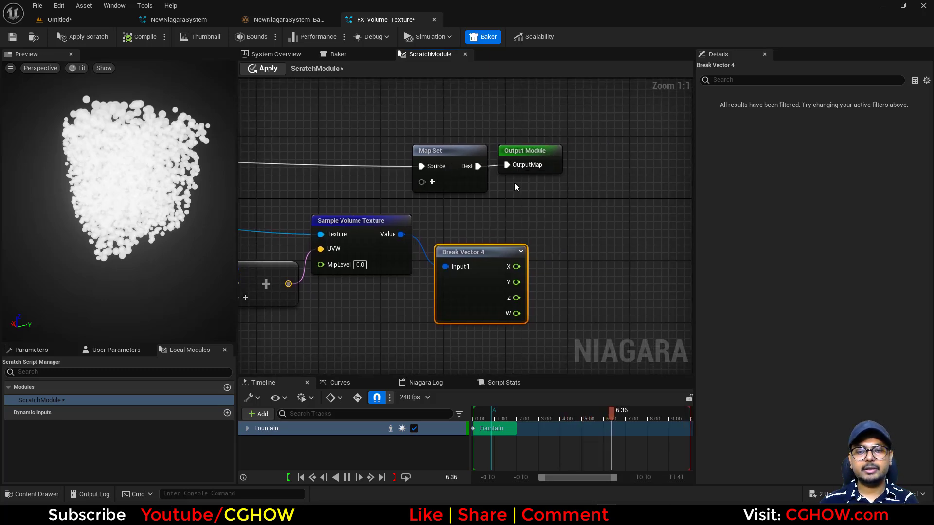
# Drive a new PARTICLES SpriteSize entry in Map Set from Break Vector 4's X output and apply the scratch module
pyautogui.moveTo(550, 130); pyautogui.dragTo(579, 159)
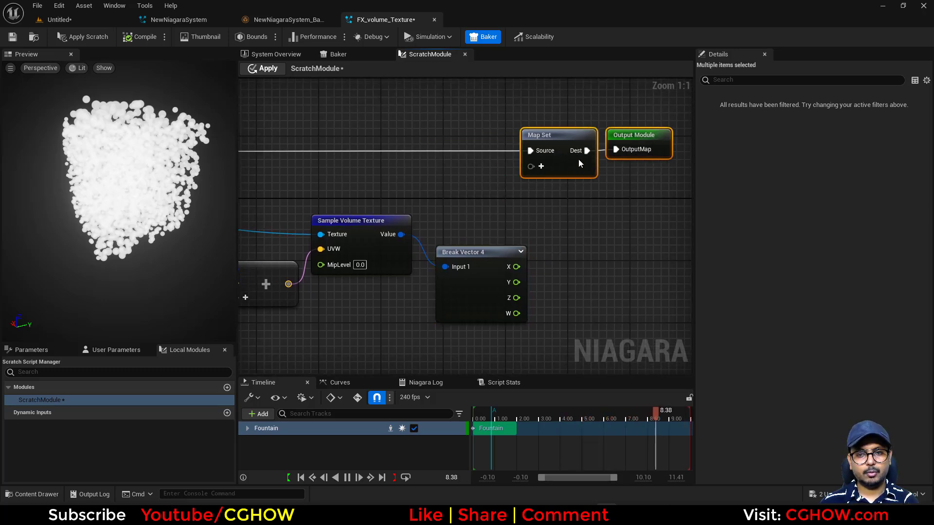
pyautogui.moveTo(580, 217); pyautogui.dragTo(478, 209, button='right')
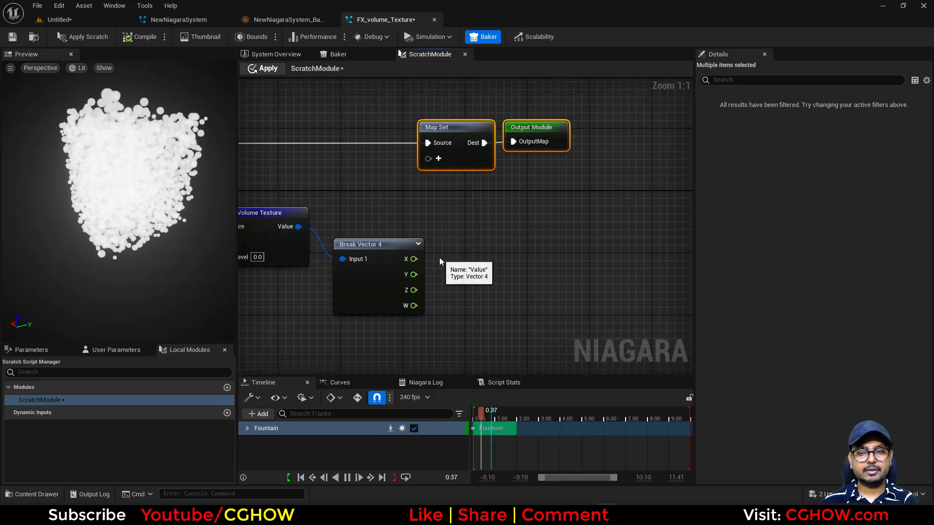
pyautogui.click(438, 159)
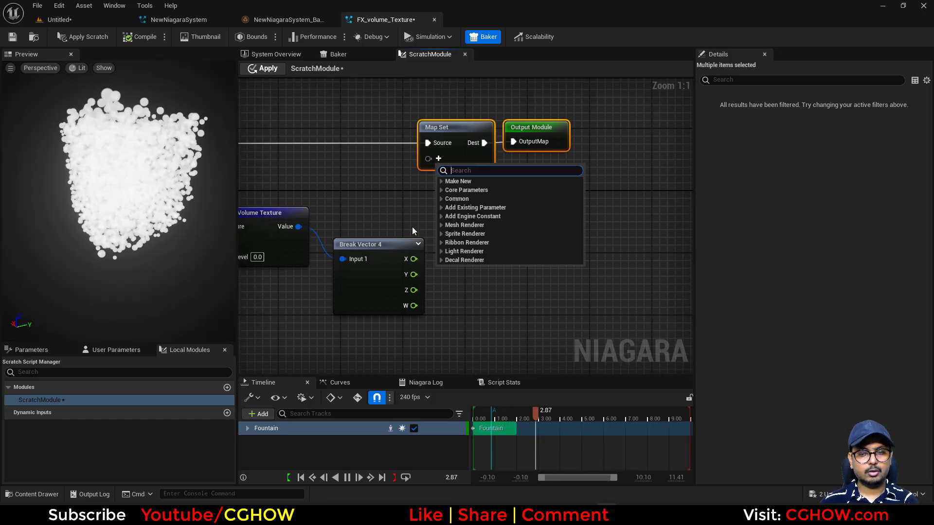
pyautogui.click(409, 171)
pyautogui.click(439, 159)
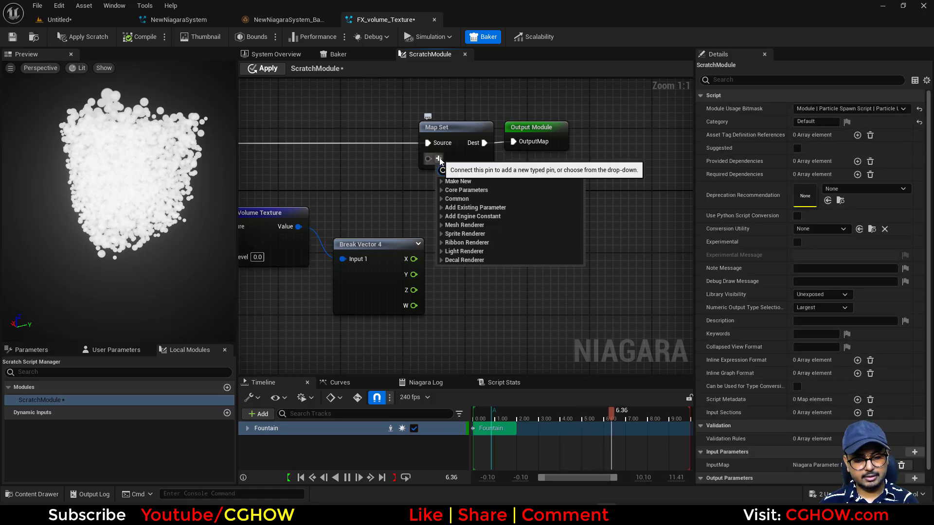
pyautogui.write('size')
pyautogui.press('Return')
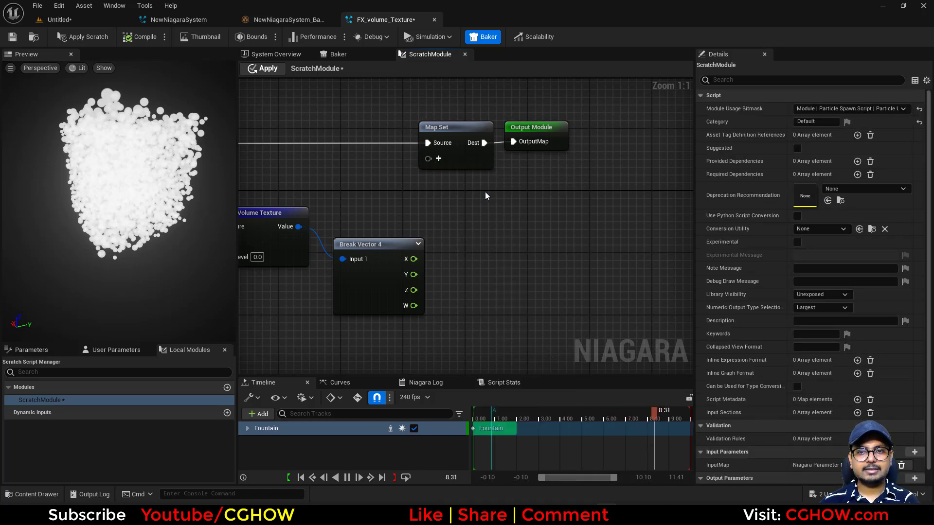
pyautogui.moveTo(413, 258); pyautogui.dragTo(599, 229)
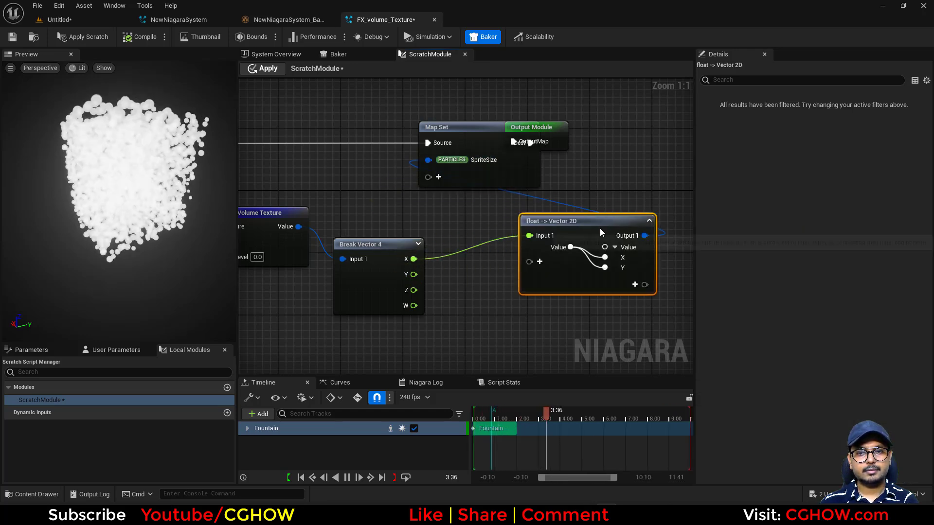
pyautogui.click(272, 70)
pyautogui.moveTo(307, 162); pyautogui.dragTo(398, 156, button='right')
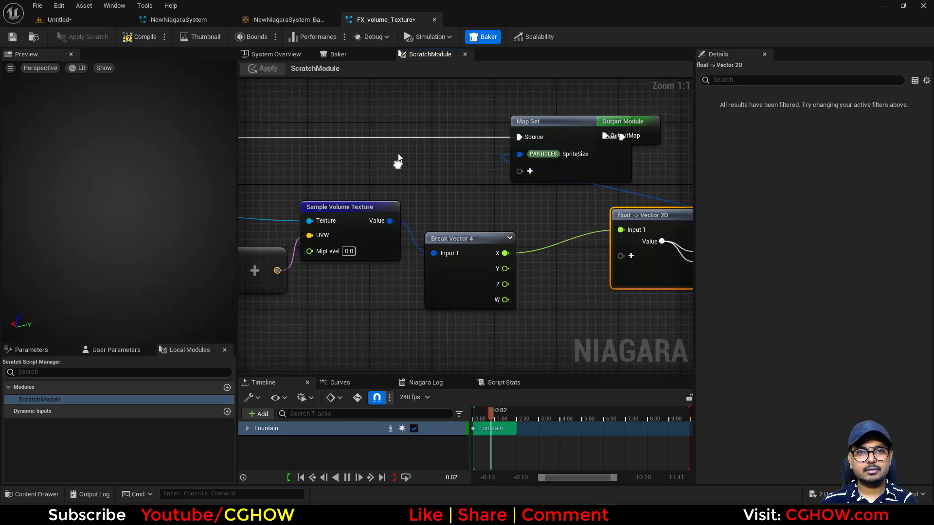
# Assign the baked volume texture NewNiagaraSystem_BakedAtlas_Volume from the Volume_Texture folder to the scratch module's Volume Texture Sample
pyautogui.click(270, 51)
pyautogui.click(80, 23)
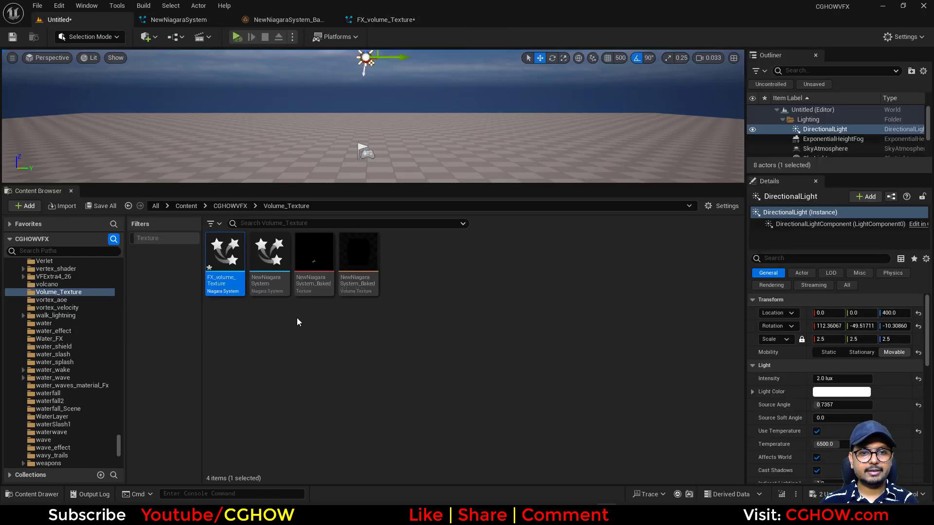
pyautogui.click(366, 277)
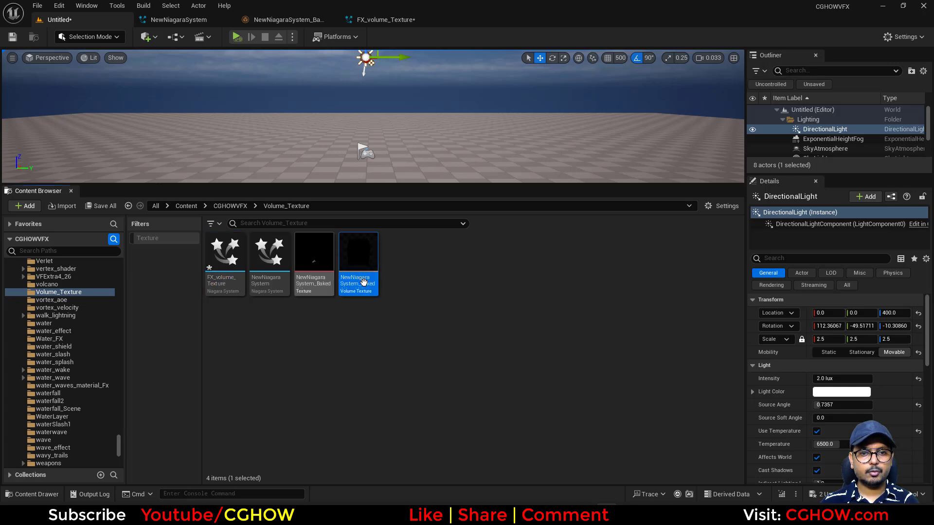
pyautogui.click(316, 21)
pyautogui.click(31, 40)
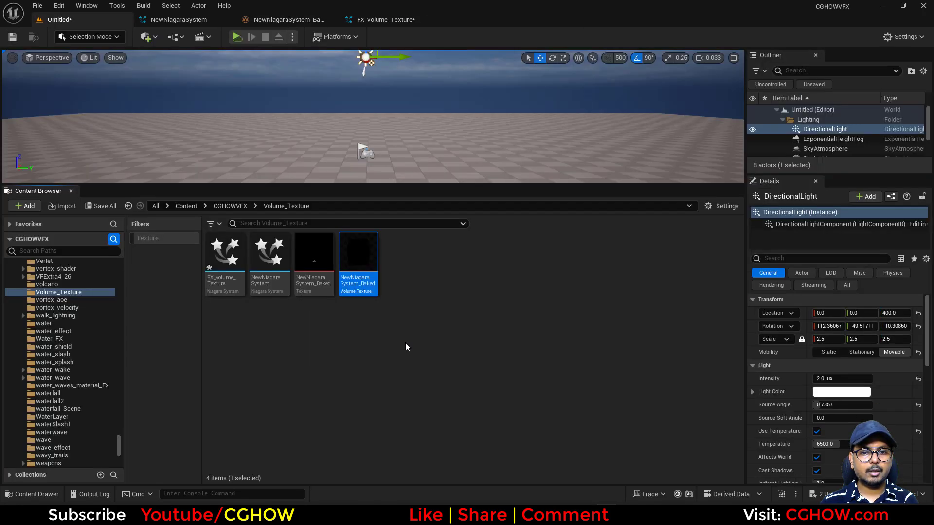
pyautogui.click(374, 23)
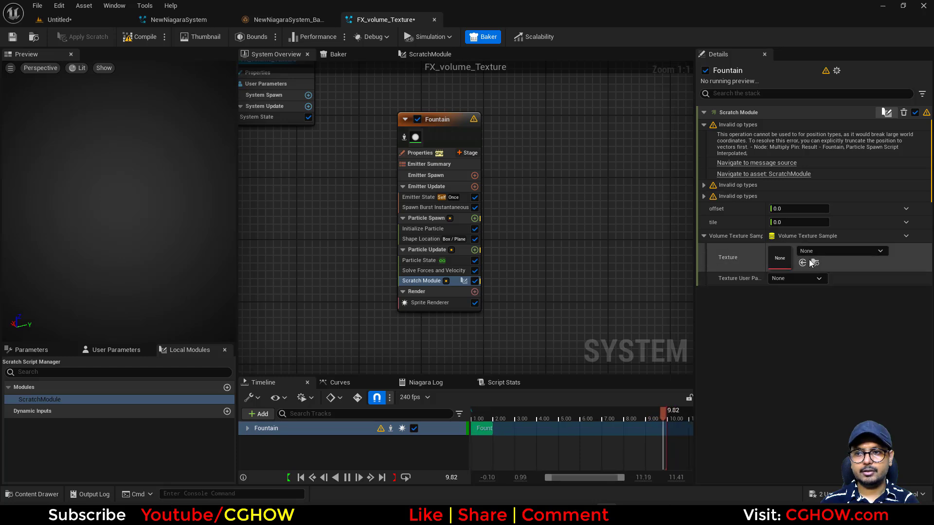
pyautogui.click(802, 262)
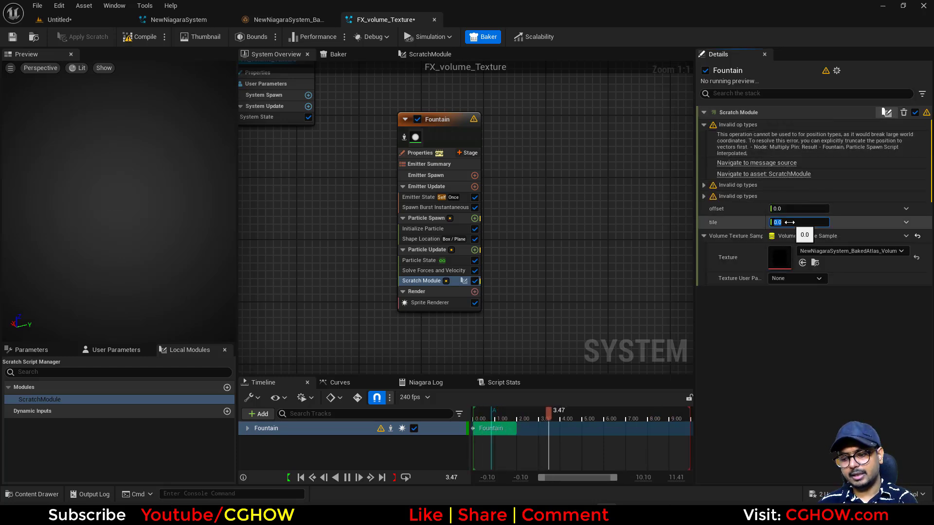
# Set the scratch module's tile to 0.0025 and its offset to 0.5
pyautogui.click(789, 222)
pyautogui.write('.0025')
pyautogui.press('Return')
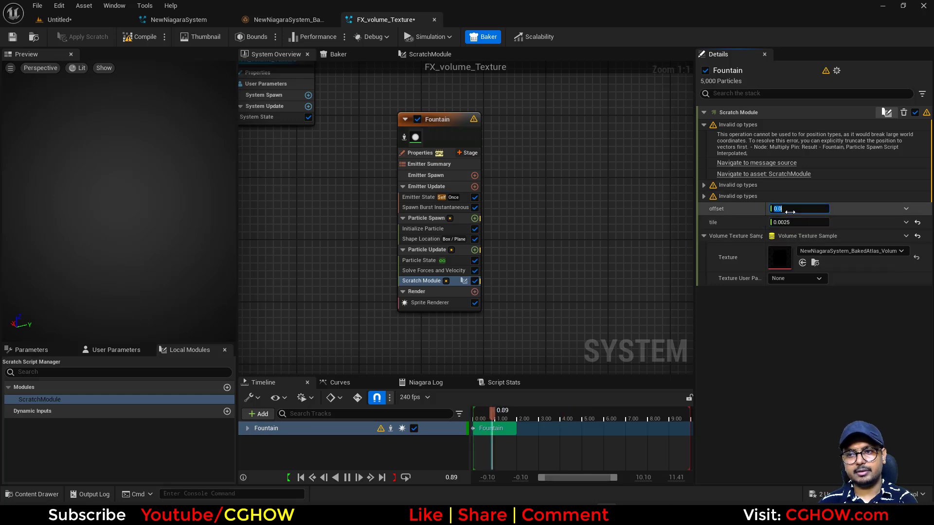
pyautogui.write('.5')
pyautogui.press('Return')
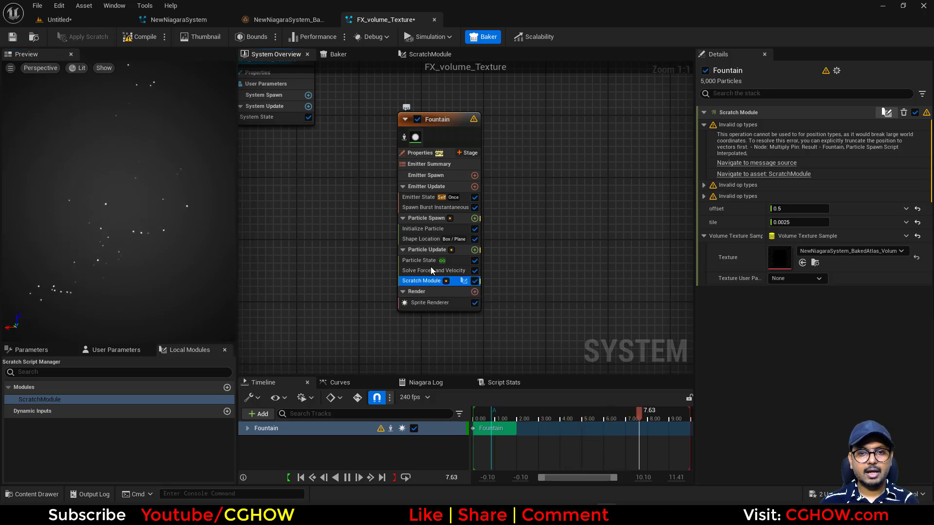
# Move Scratch Module below Shape Location in Particle Spawn and set Initialize Particle's Sprite Size Mode to Uniform
pyautogui.moveTo(435, 281); pyautogui.dragTo(430, 245)
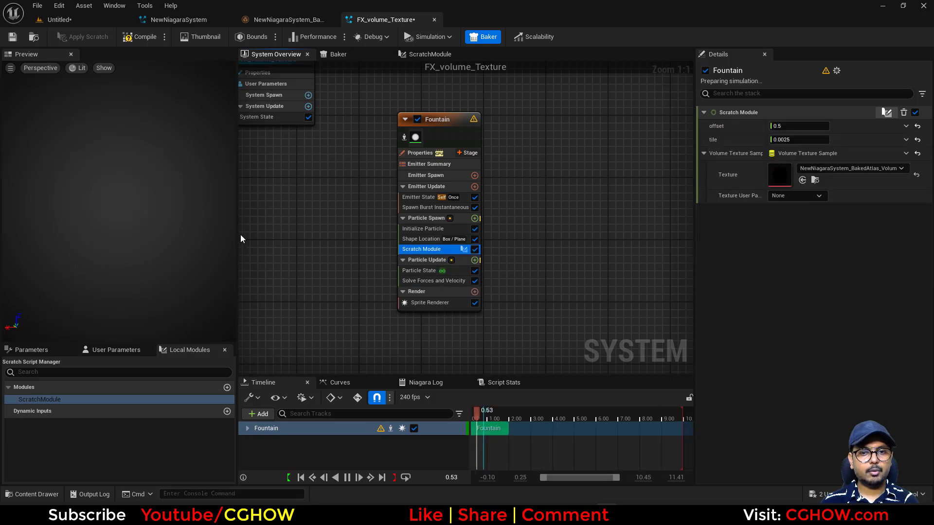
pyautogui.click(423, 228)
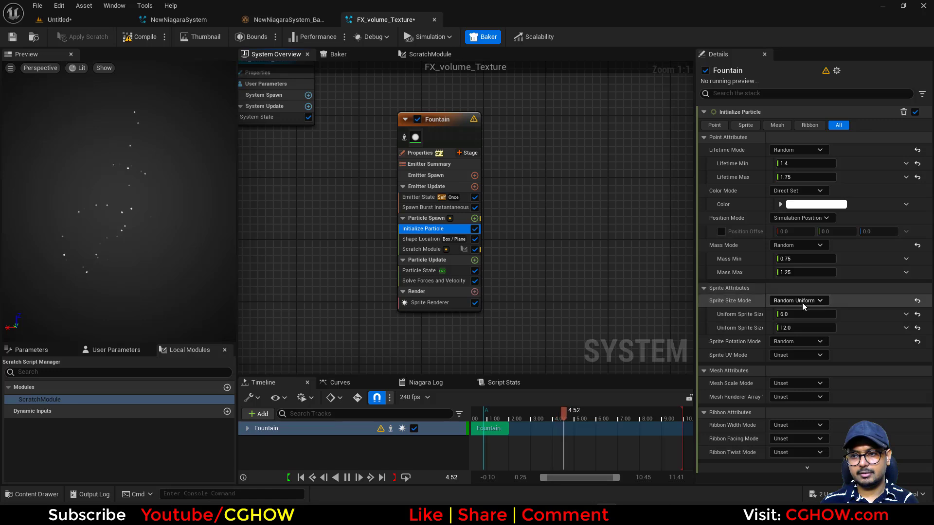
pyautogui.click(802, 301)
pyautogui.click(798, 324)
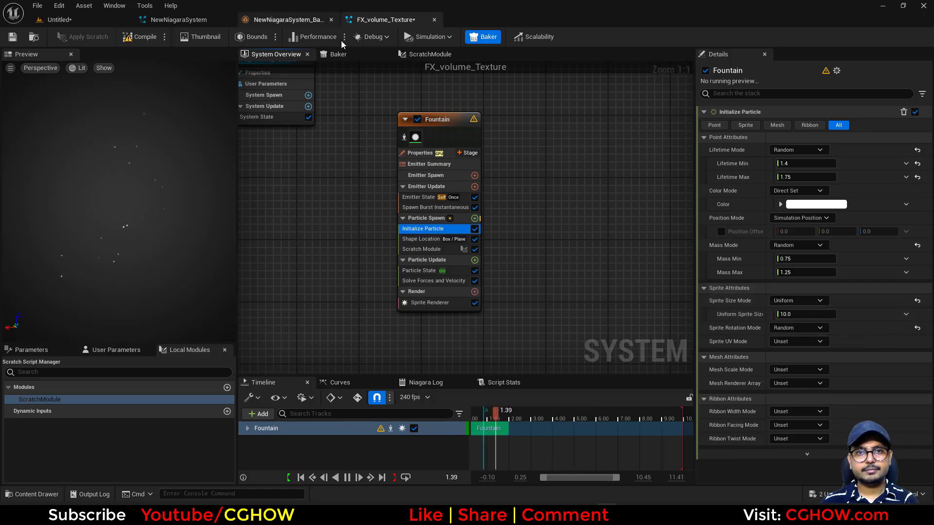
# Insert a Multiply node between Break Vector 4's X output and the float -> Vector 2D node in the scratch module
pyautogui.doubleClick(424, 250)
pyautogui.moveTo(545, 291); pyautogui.dragTo(377, 312, button='right')
pyautogui.moveTo(476, 294); pyautogui.dragTo(528, 269, button='right')
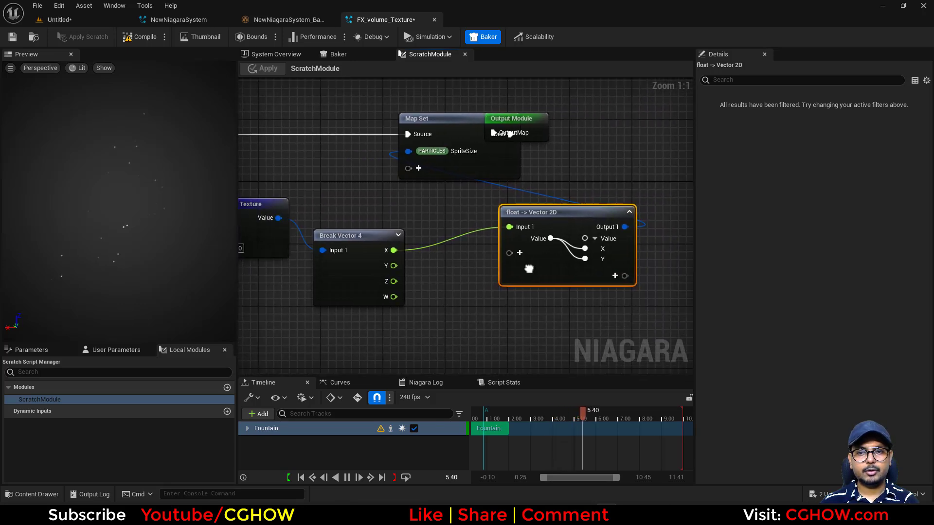
pyautogui.moveTo(538, 272); pyautogui.dragTo(543, 291)
pyautogui.moveTo(422, 277); pyautogui.dragTo(492, 254, button='right')
pyautogui.press('m')
pyautogui.click(487, 241)
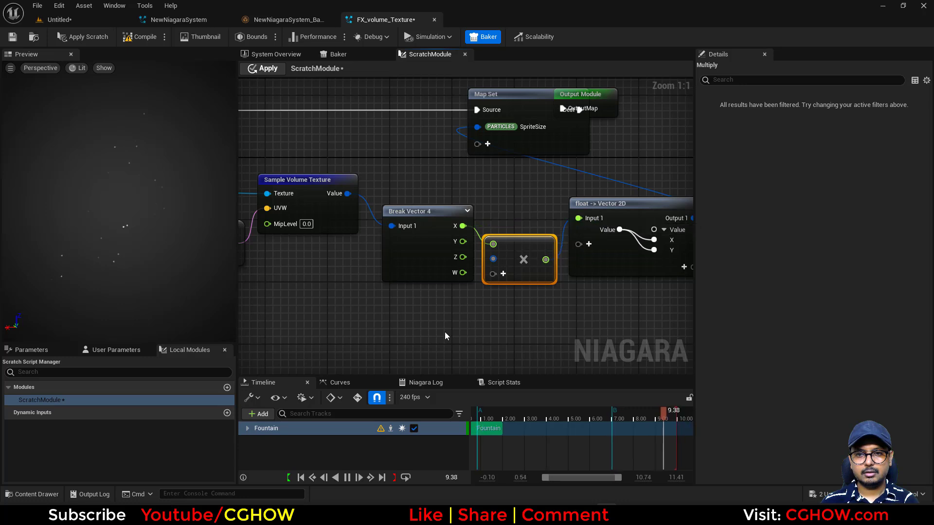
# Convert the Multiply node's second input to float and feed it from a new Map Get module input named size
pyautogui.moveTo(444, 331); pyautogui.dragTo(571, 330, button='right')
pyautogui.rightClick(619, 257)
pyautogui.moveTo(681, 301)
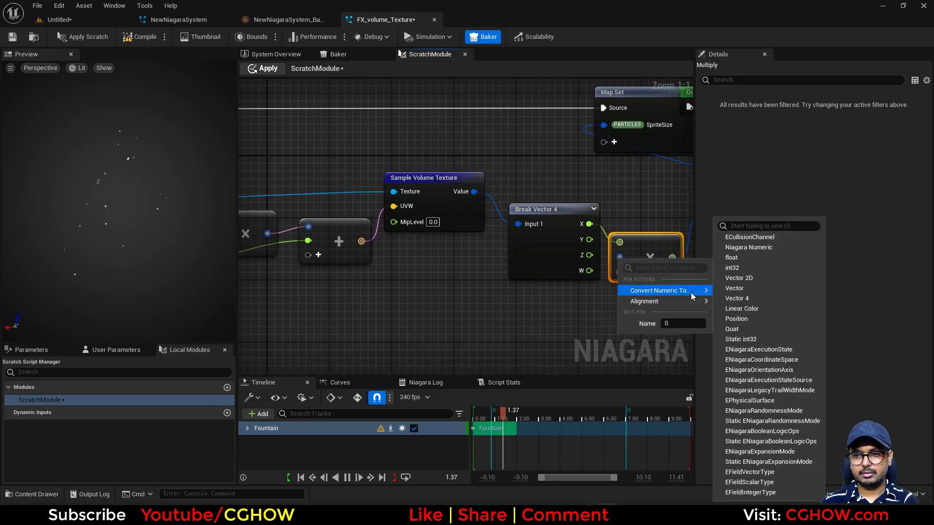
pyautogui.click(622, 256)
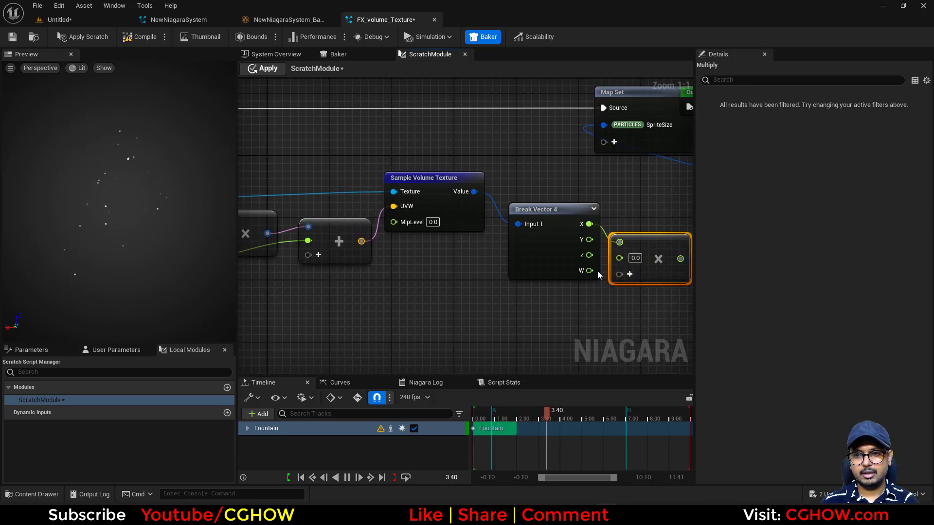
pyautogui.moveTo(619, 258); pyautogui.dragTo(384, 305)
pyautogui.write('size')
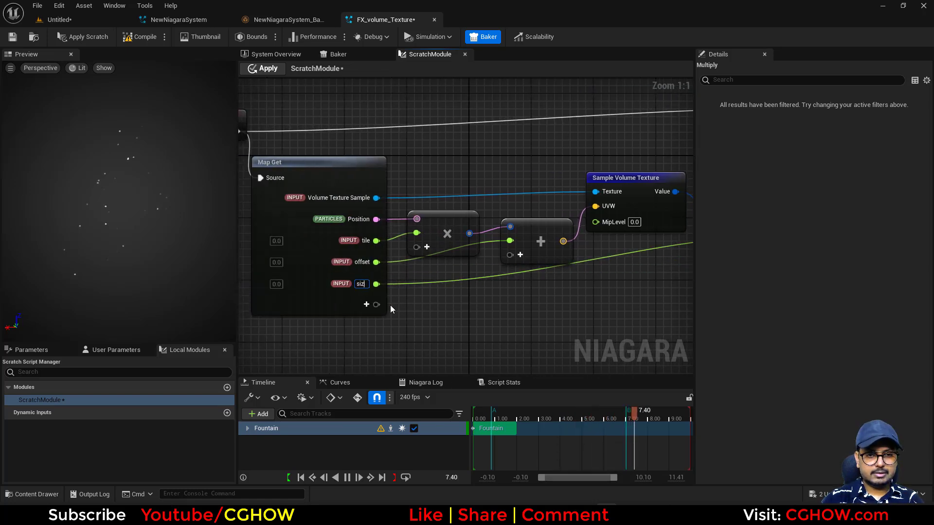
pyautogui.press('Return')
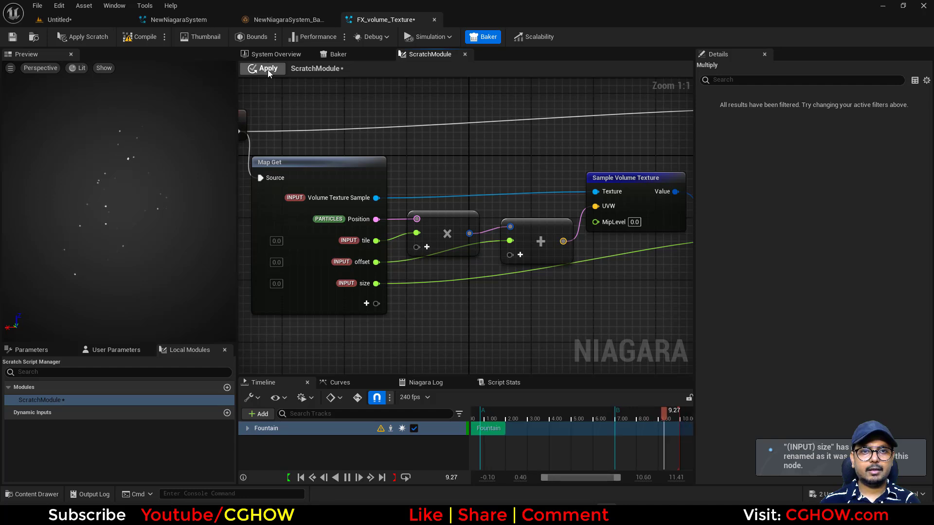
# Apply the scratch module and set its size input to about 40 in the Fountain emitter
pyautogui.click(267, 68)
pyautogui.click(304, 58)
pyautogui.click(430, 248)
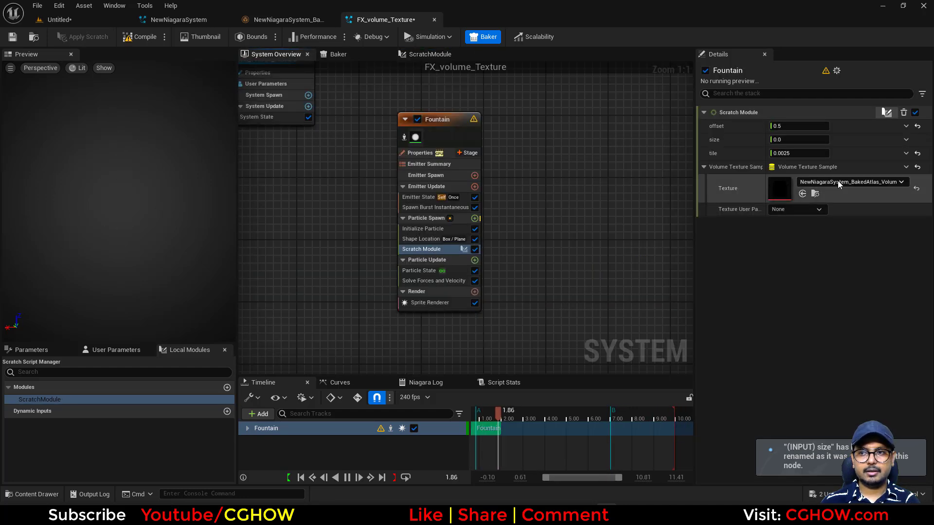
pyautogui.moveTo(790, 207); pyautogui.dragTo(865, 207)
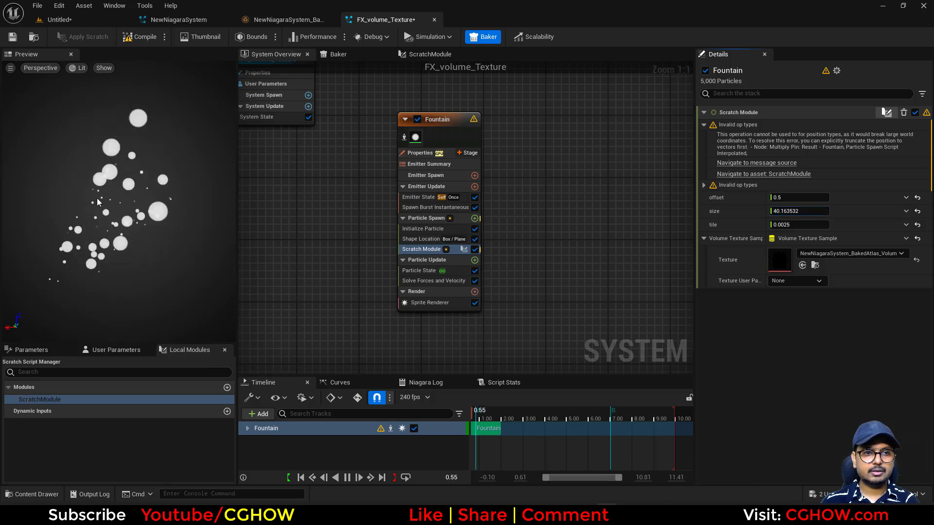
# Examine the particle distribution in the preview from several angles and in Wireframe, then return to Lit view mode
pyautogui.moveTo(97, 199); pyautogui.dragTo(150, 200)
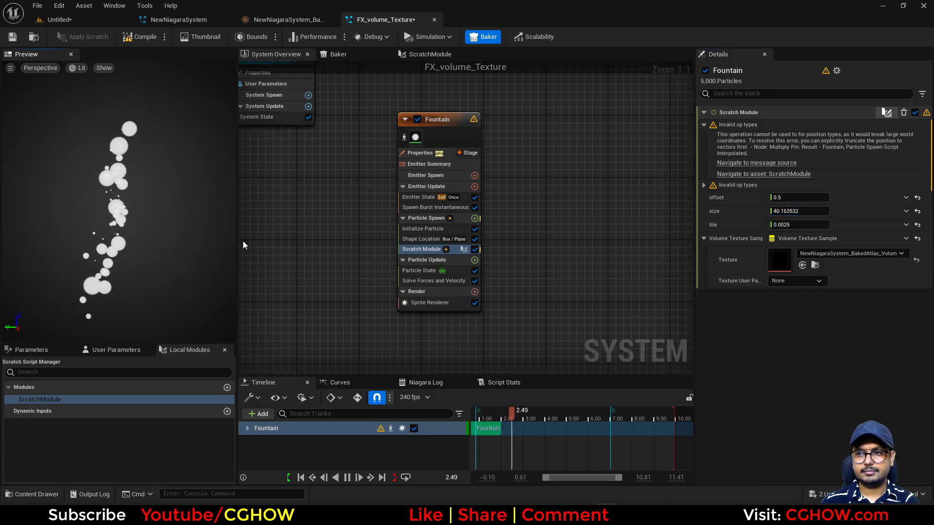
pyautogui.moveTo(155, 235); pyautogui.dragTo(114, 244)
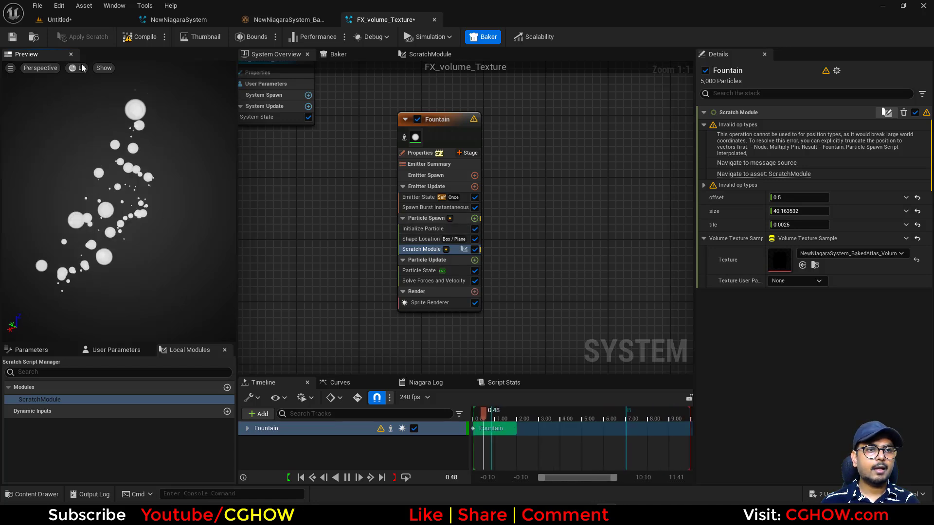
pyautogui.click(41, 67)
pyautogui.click(78, 68)
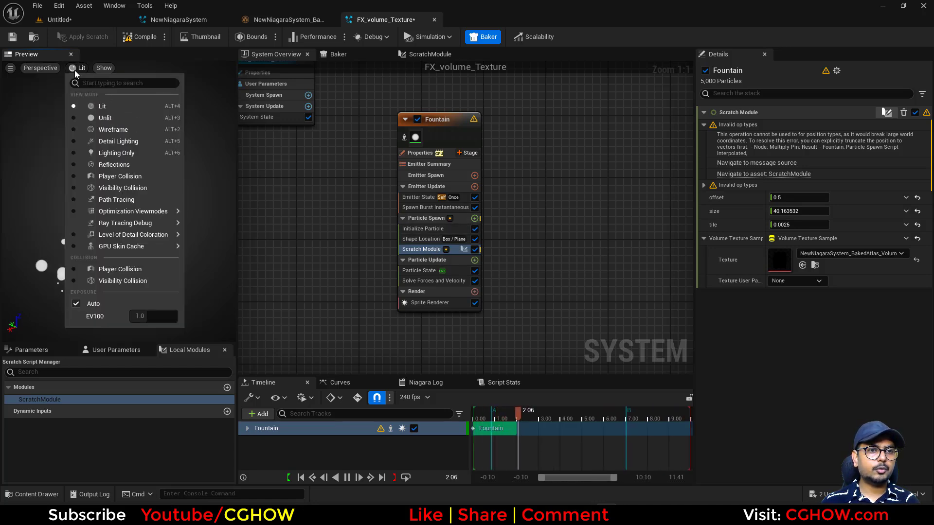
pyautogui.click(103, 129)
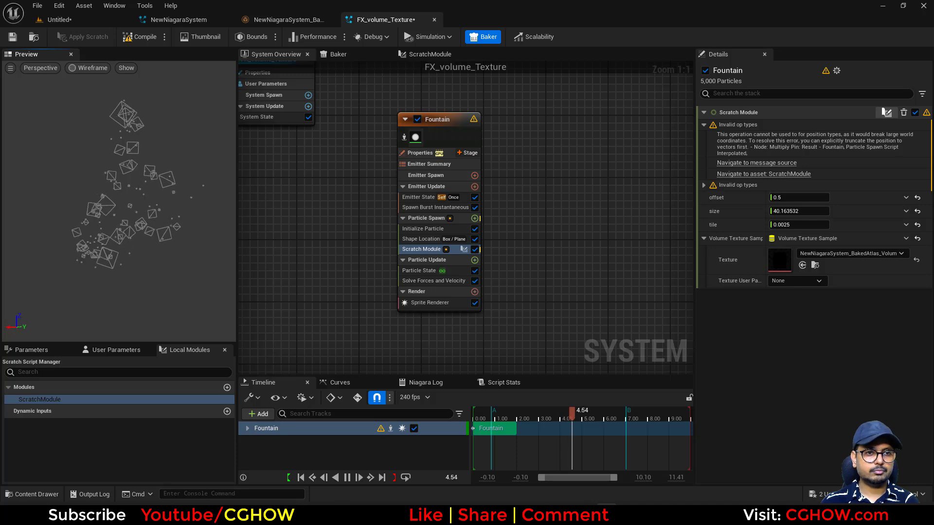
pyautogui.click(92, 66)
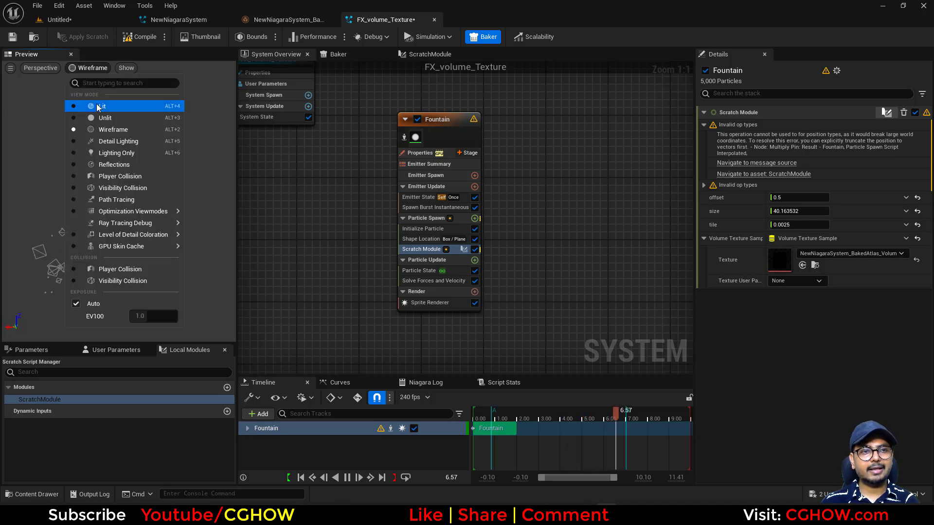
pyautogui.click(96, 102)
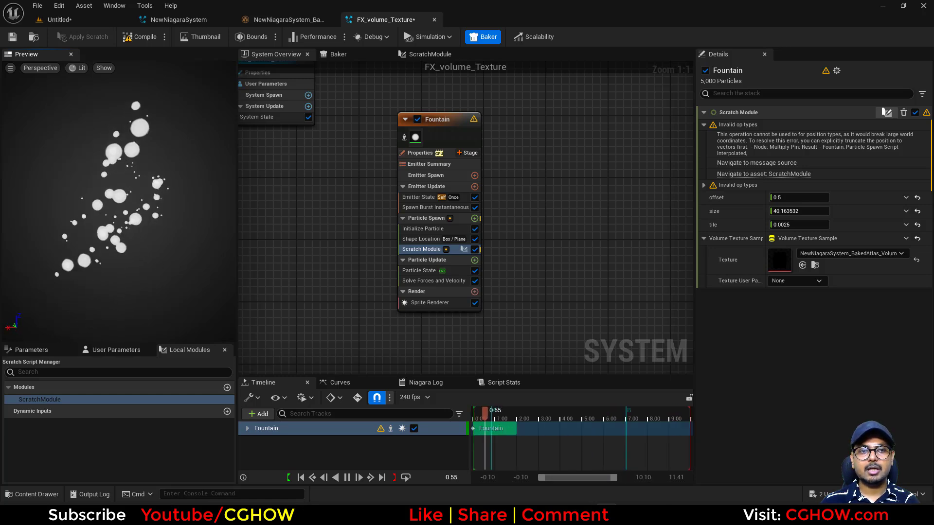
# Reposition the Multiply and float -> Vector 2D nodes in the scratch module to make room beside Break Vector 4
pyautogui.doubleClick(428, 249)
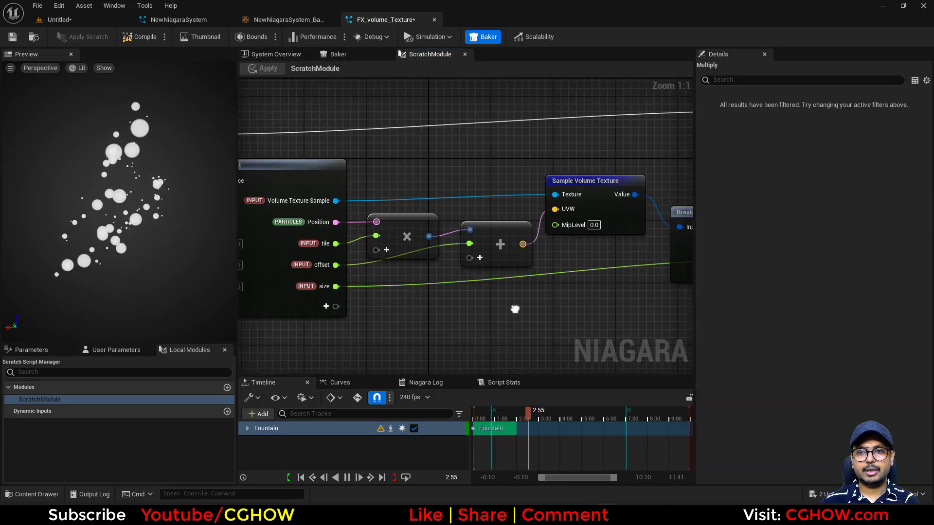
pyautogui.moveTo(471, 288); pyautogui.dragTo(490, 342)
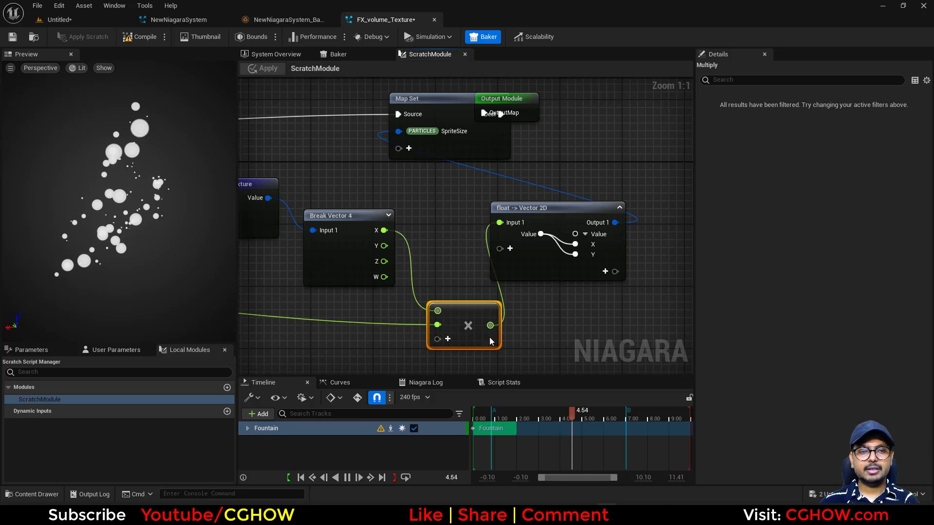
pyautogui.moveTo(519, 271); pyautogui.dragTo(661, 300)
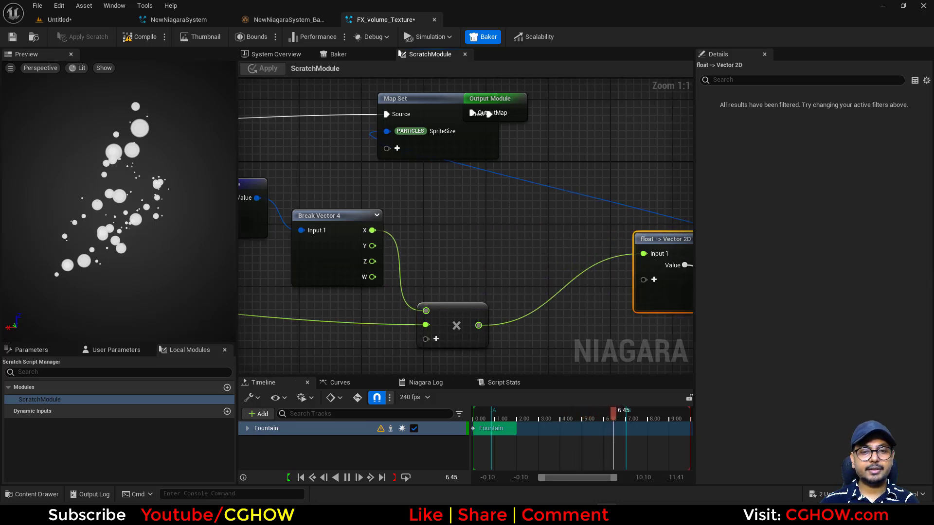
pyautogui.moveTo(380, 219); pyautogui.dragTo(463, 205, button='right')
pyautogui.click(468, 208)
pyautogui.press('e')
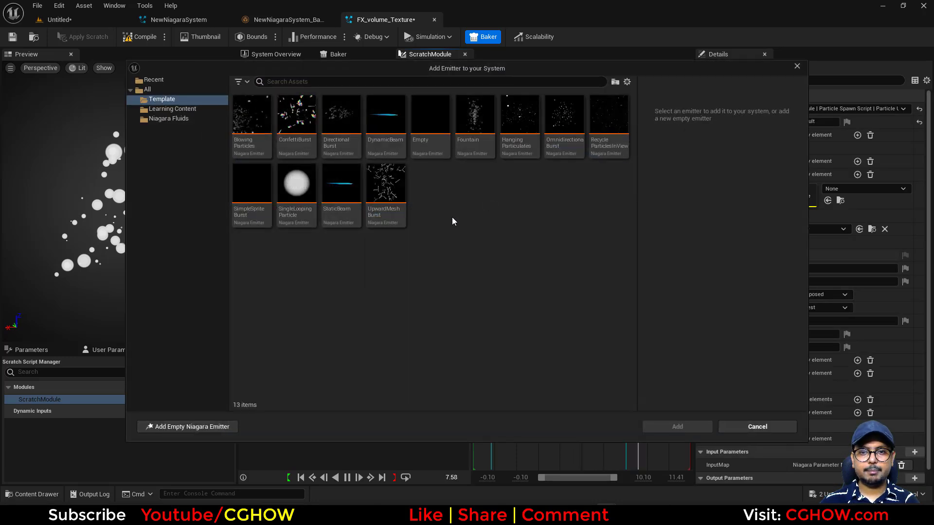
pyautogui.click(797, 66)
# Add a Pow node beside Break Vector 4 and route the X output through it into the Multiply node
pyautogui.rightClick(488, 201)
pyautogui.write('po')
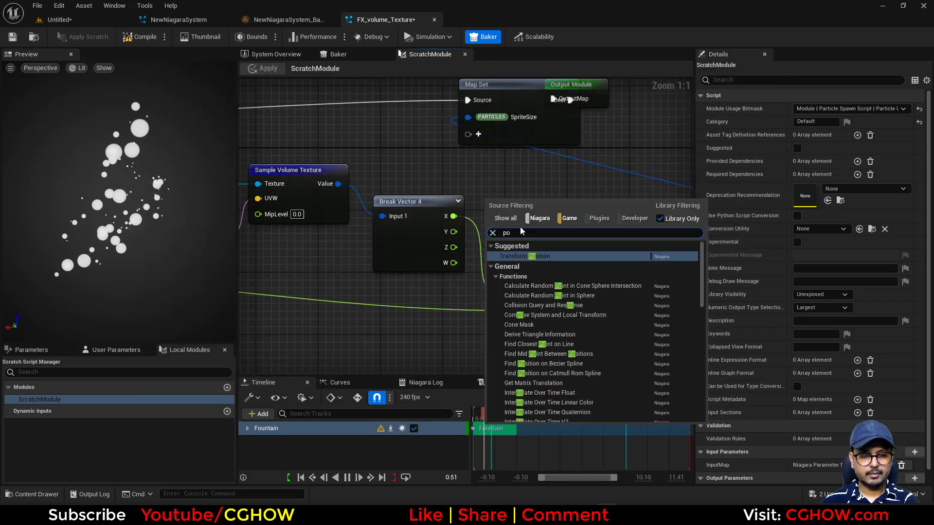
pyautogui.write('w')
pyautogui.click(525, 253)
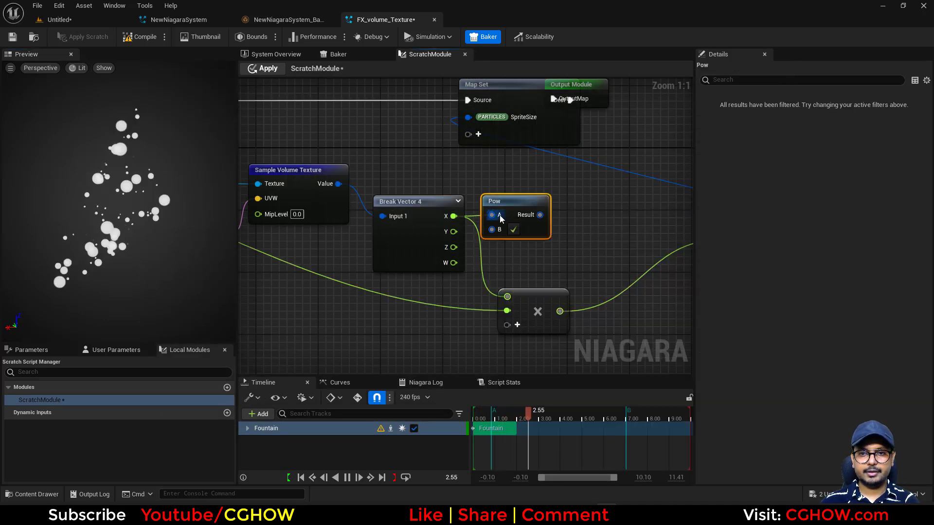
# Convert the Pow node's B input to float and feed it from a new module input on Map Get
pyautogui.moveTo(474, 287); pyautogui.dragTo(587, 280, button='right')
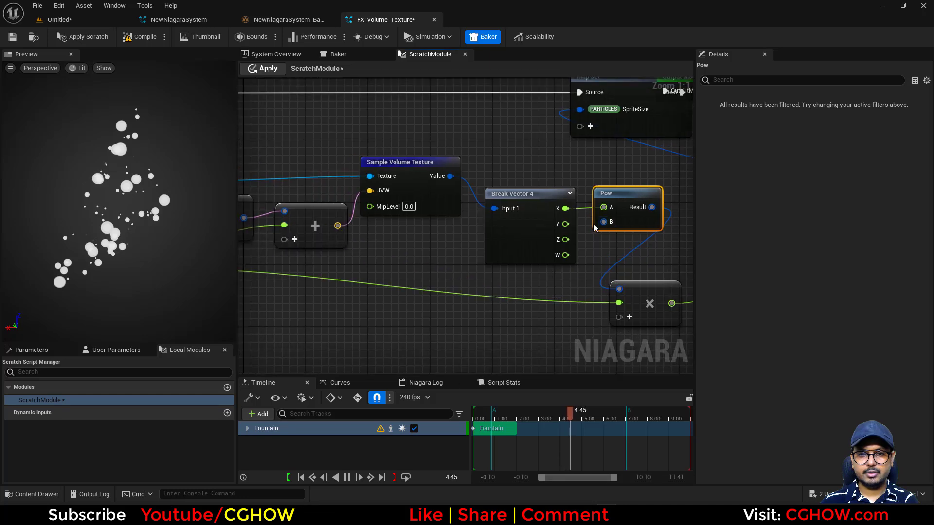
pyautogui.rightClick(603, 221)
pyautogui.moveTo(620, 251)
pyautogui.click(729, 256)
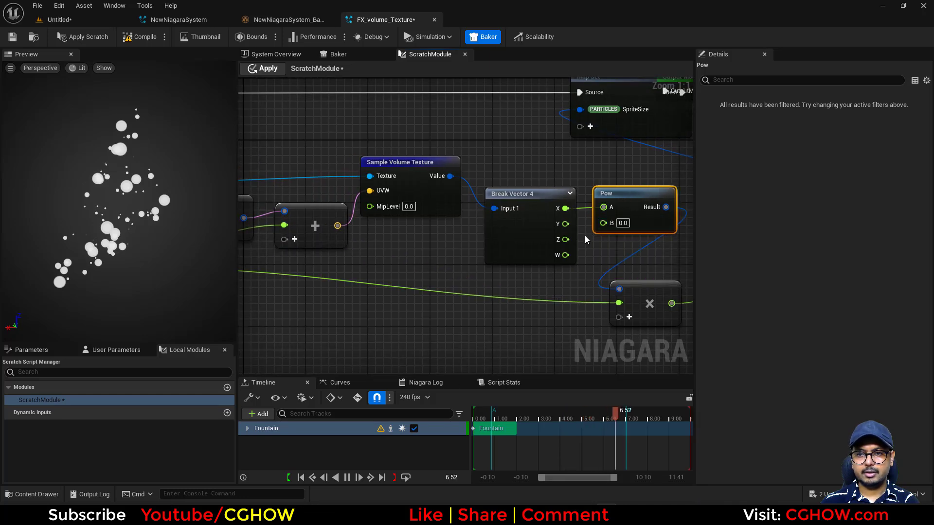
pyautogui.moveTo(603, 223); pyautogui.dragTo(565, 289)
pyautogui.moveTo(565, 289); pyautogui.dragTo(410, 303, button='right')
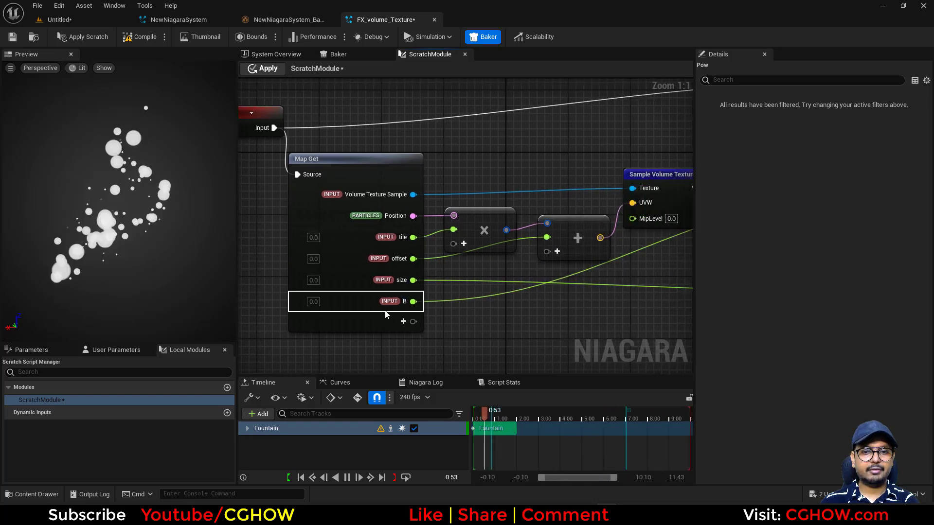
# Rename Map Get's B module input to pow and apply the scratch module
pyautogui.doubleClick(403, 302)
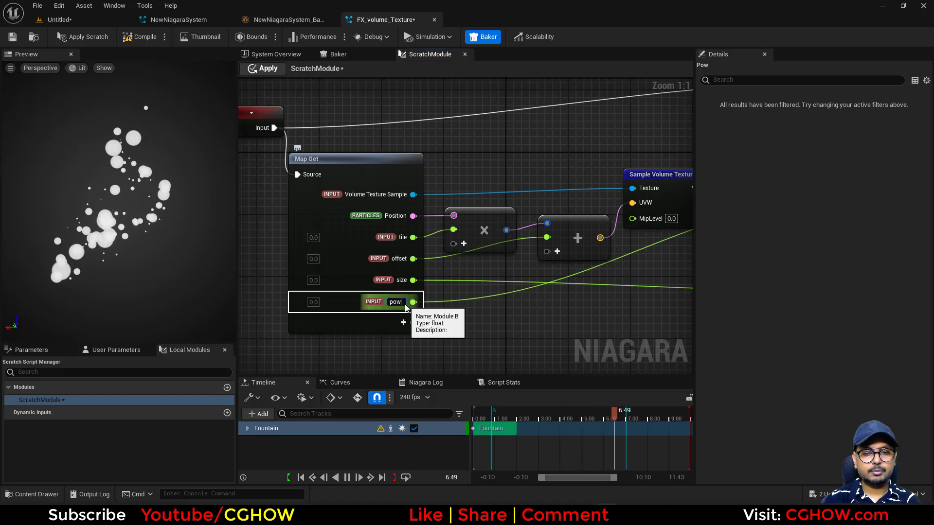
pyautogui.press('Return')
pyautogui.click(254, 70)
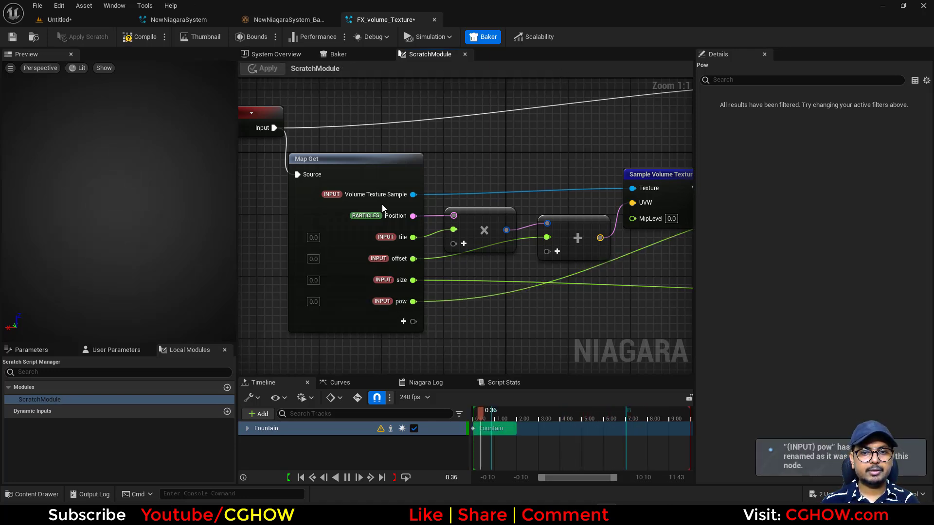
# Set the scratch module's size input to about 7.82 and its tile input to 0.0025 in the Fountain emitter
pyautogui.click(275, 54)
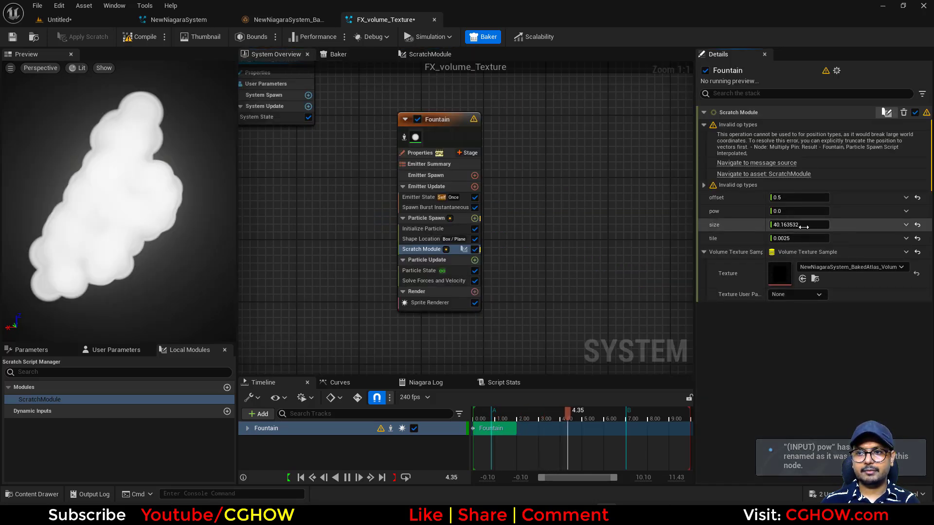
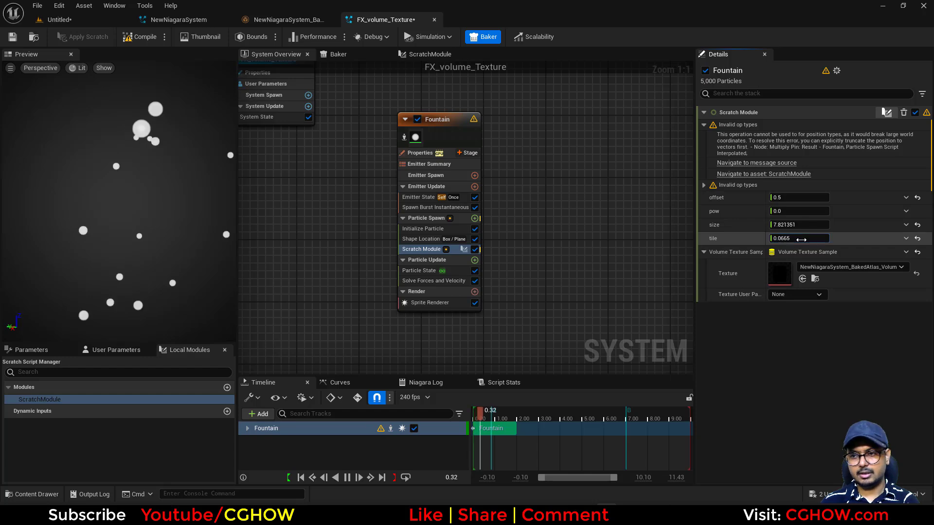
pyautogui.press('Return')
pyautogui.write('.0025')
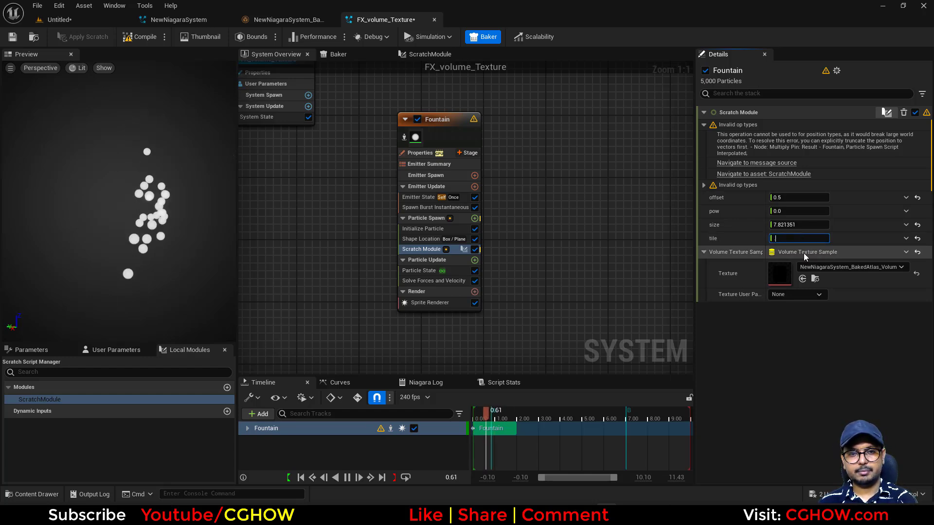
pyautogui.press('Return')
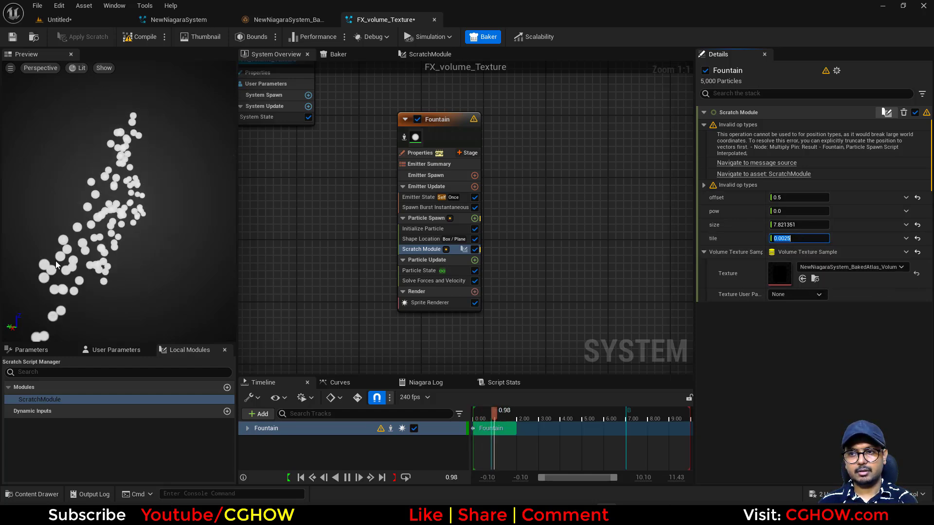
pyautogui.moveTo(119, 247); pyautogui.dragTo(90, 247)
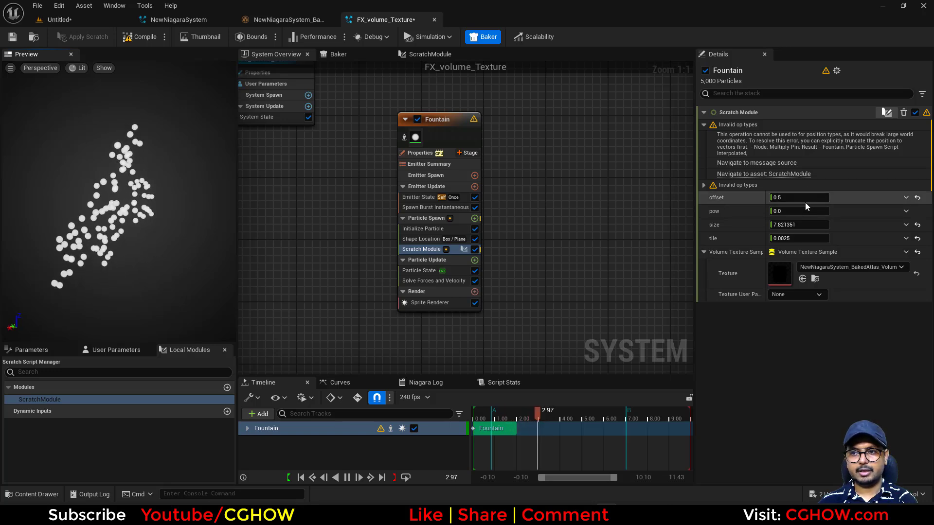
# Set the scratch module's offset input to 0.668
pyautogui.moveTo(804, 200); pyautogui.dragTo(864, 200)
pyautogui.press('BackSpace')
pyautogui.press('BackSpace')
pyautogui.write('68')
pyautogui.moveTo(183, 206); pyautogui.dragTo(214, 206)
# Raise the Spawn Burst Instantaneous spawn count to 6500
pyautogui.click(442, 207)
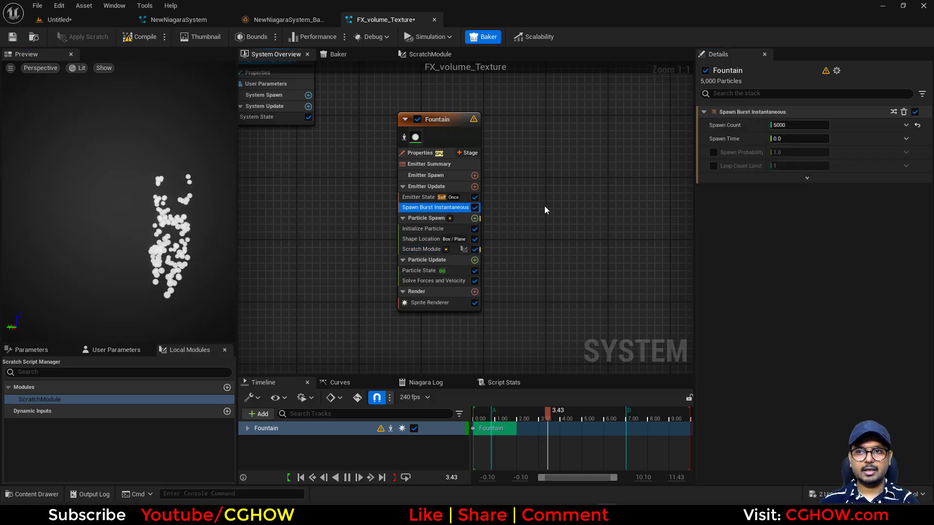
pyautogui.moveTo(188, 217); pyautogui.dragTo(156, 194, button='middle')
pyautogui.moveTo(794, 128); pyautogui.dragTo(837, 128)
pyautogui.moveTo(140, 194); pyautogui.dragTo(161, 194)
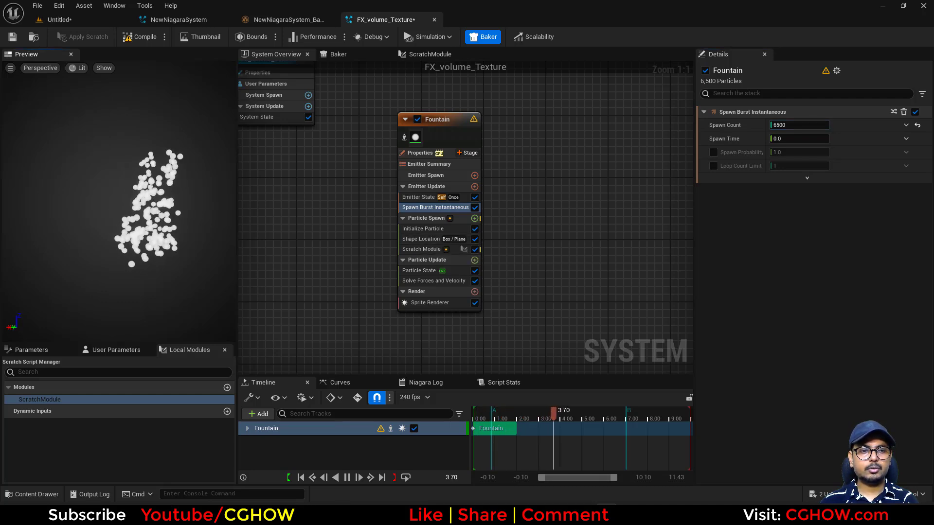
# Try a Shape Location box size of 400 on all three axes
pyautogui.click(437, 239)
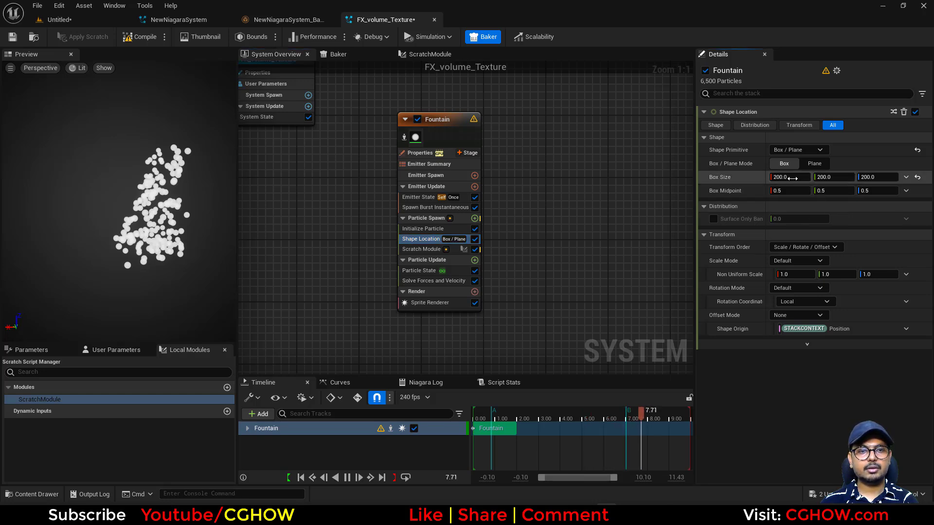
pyautogui.moveTo(792, 178)
pyautogui.mouseDown()
pyautogui.moveTo(846, 177)
pyautogui.moveTo(793, 178)
pyautogui.mouseUp()
pyautogui.write('4')
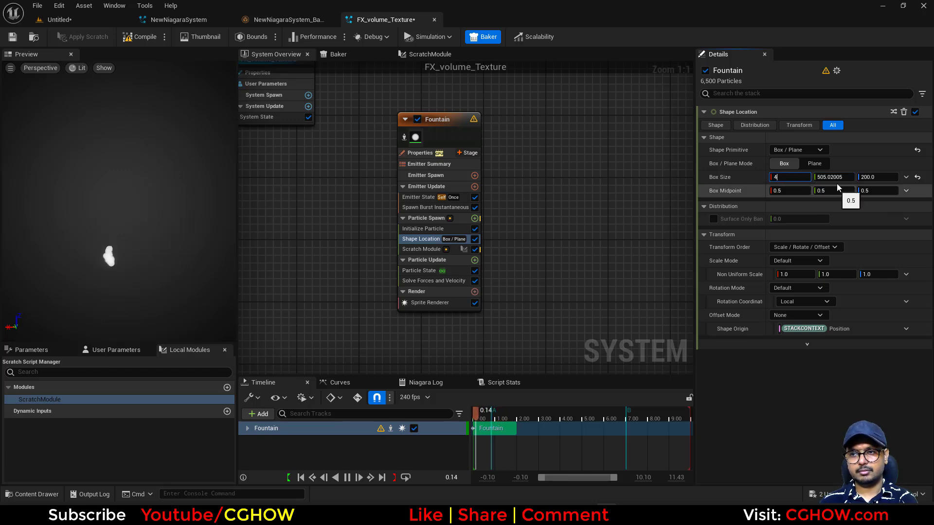
pyautogui.write('00')
pyautogui.press('Return')
pyautogui.click(878, 177)
pyautogui.write('40')
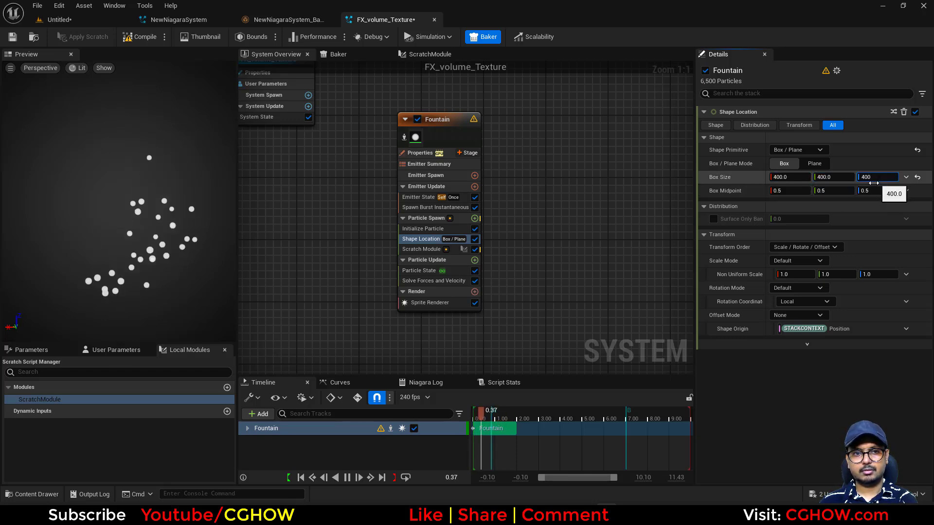
# Restore the Shape Location box size to 200 on all three axes
pyautogui.write('200')
pyautogui.press('Return')
pyautogui.click(834, 177)
pyautogui.write('200')
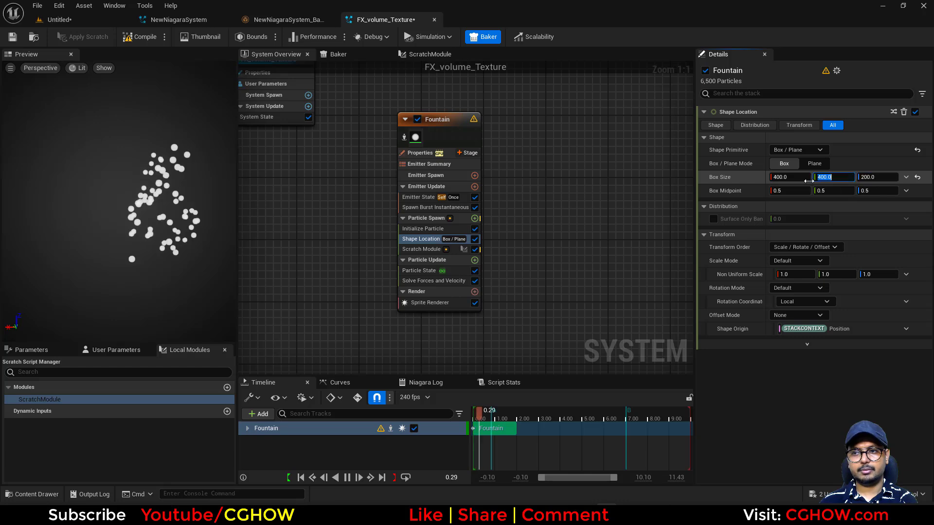
pyautogui.click(792, 177)
pyautogui.write('200')
pyautogui.press('Return')
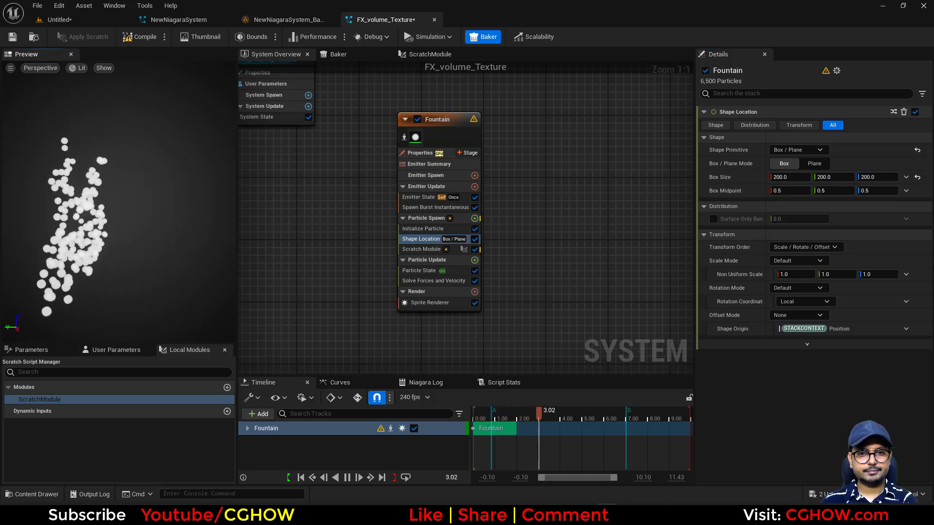
# Open the scratch module's graph and add the DATA INSTANCE Alive parameter to the Map Set node
pyautogui.click(421, 250)
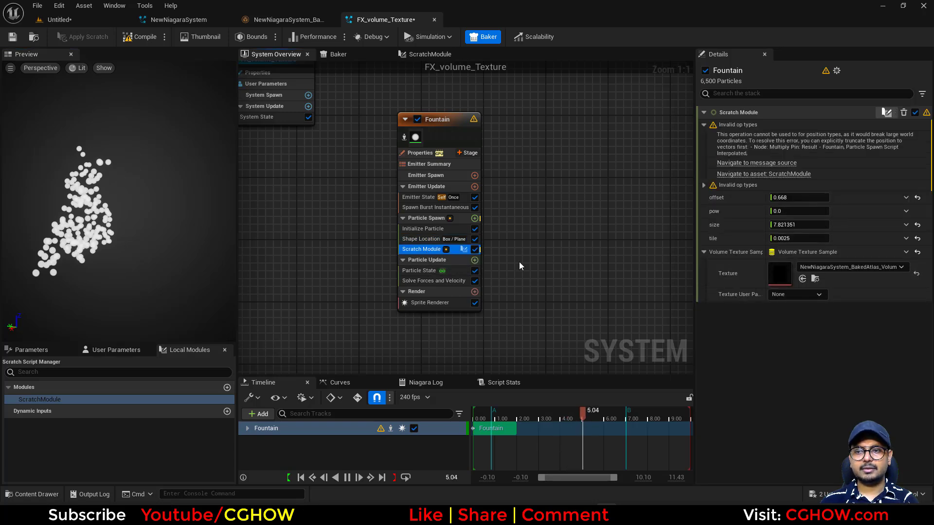
pyautogui.doubleClick(418, 250)
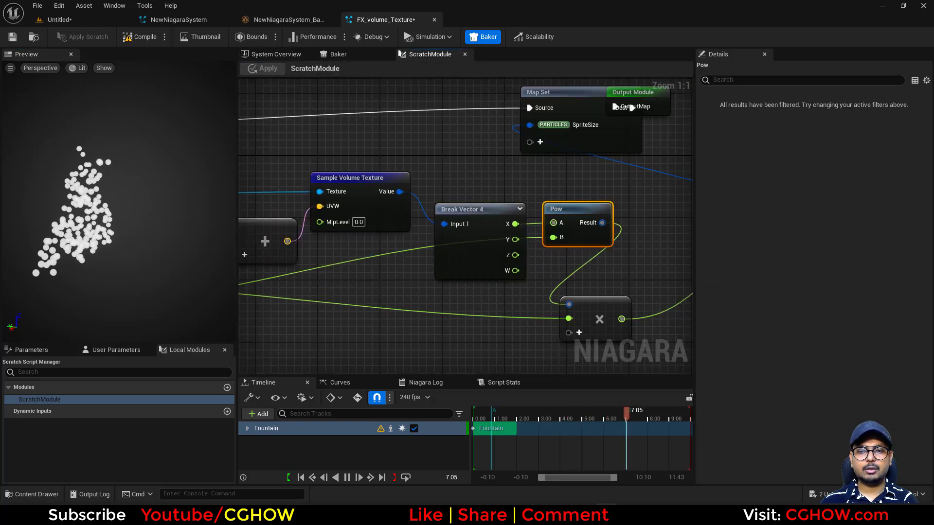
pyautogui.click(330, 147)
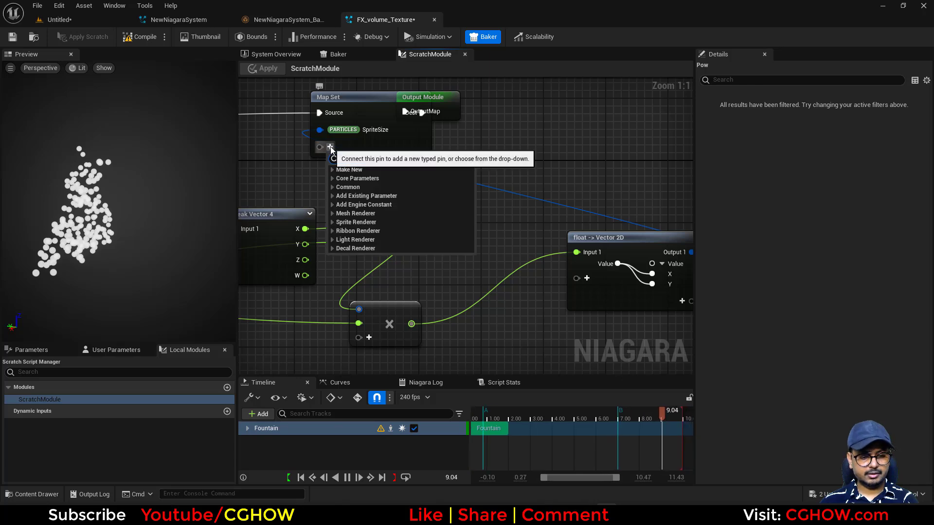
pyautogui.write('ali')
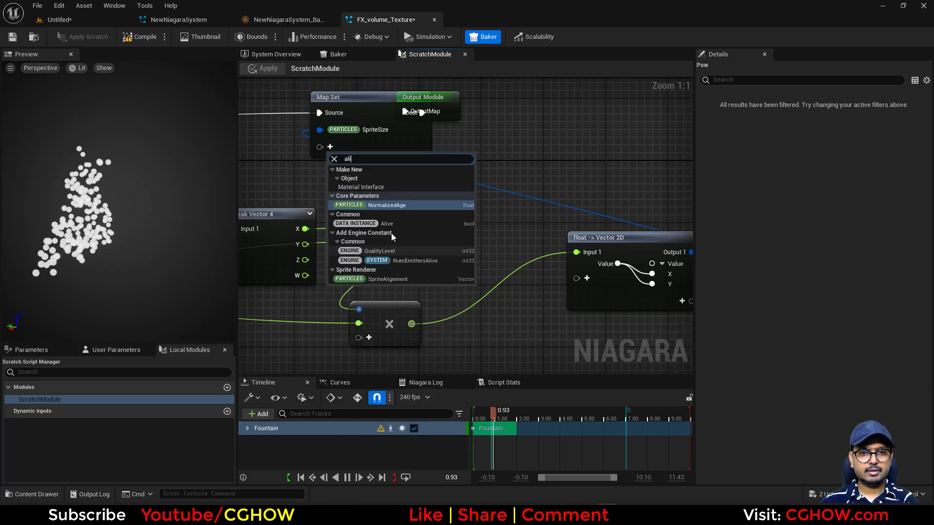
pyautogui.click(393, 223)
pyautogui.scroll(-1, 487, 247)
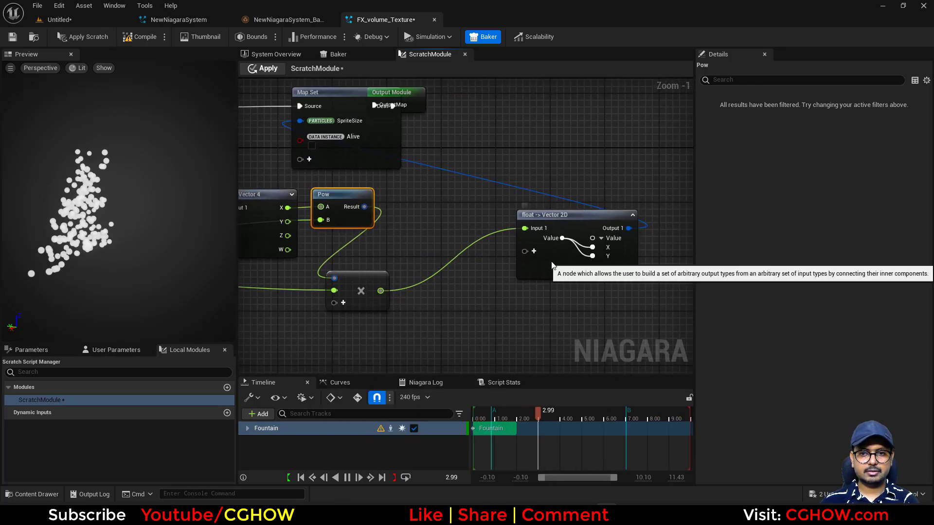
# Feed the Multiply result through a new Saturate Float node into Map Set's Alive pin, converting float to bool
pyautogui.moveTo(552, 265); pyautogui.dragTo(605, 252)
pyautogui.moveTo(379, 291); pyautogui.dragTo(427, 261)
pyautogui.write('sa')
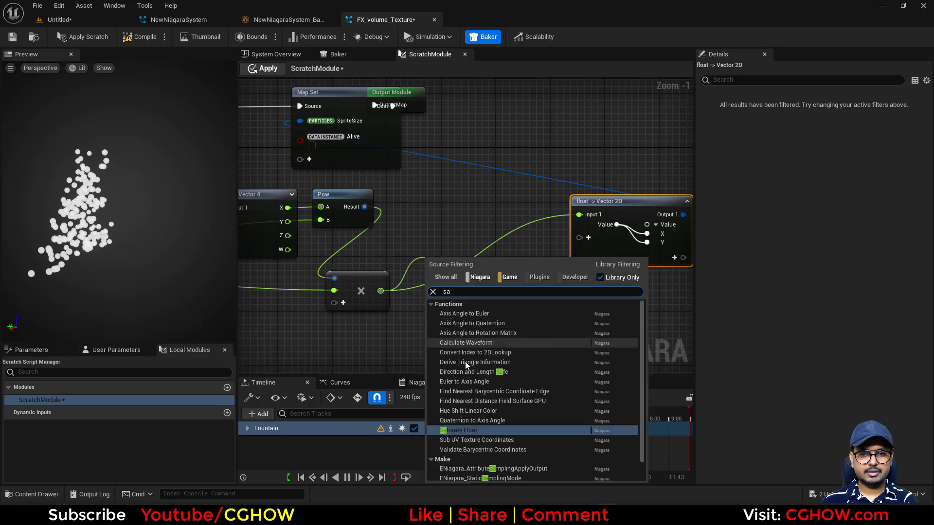
pyautogui.click(474, 430)
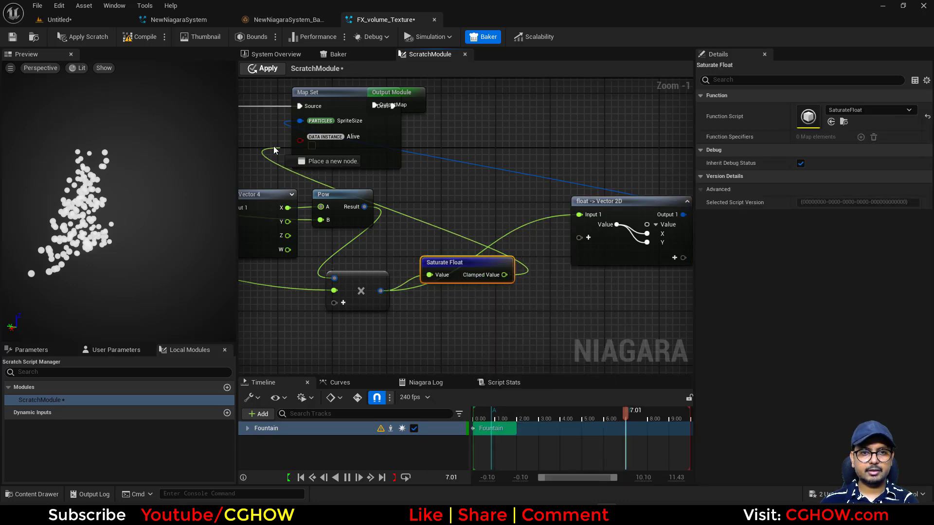
pyautogui.moveTo(301, 141); pyautogui.dragTo(300, 138)
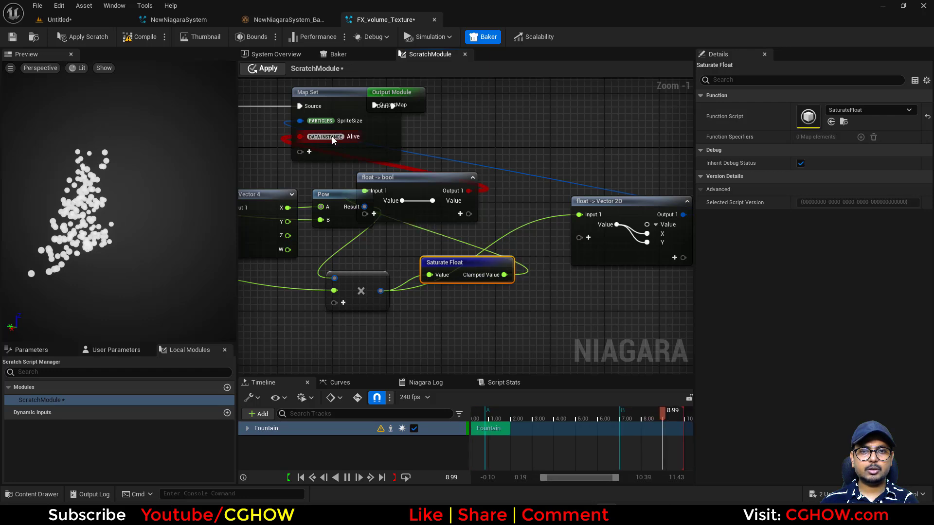
# Remove the PARTICLES SpriteSize pin from Map Set and apply the scratch module
pyautogui.rightClick(320, 122)
pyautogui.click(360, 224)
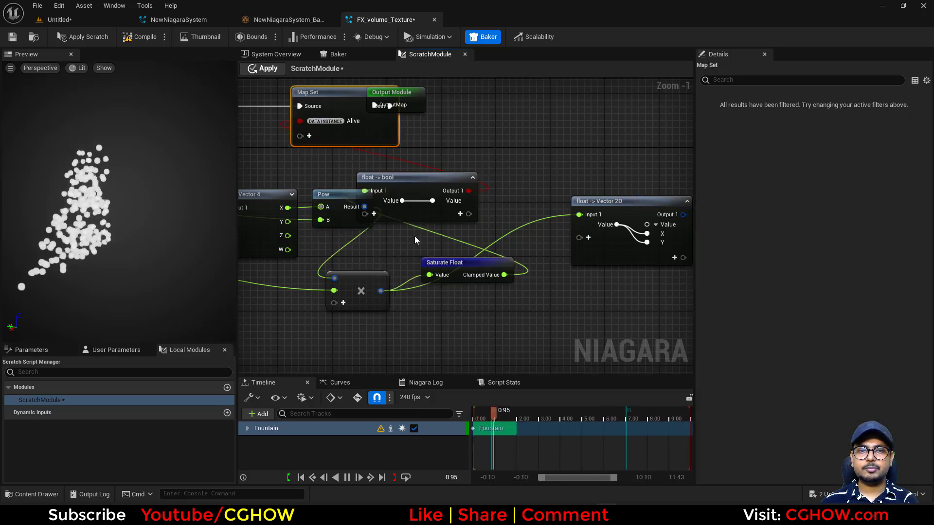
pyautogui.click(267, 68)
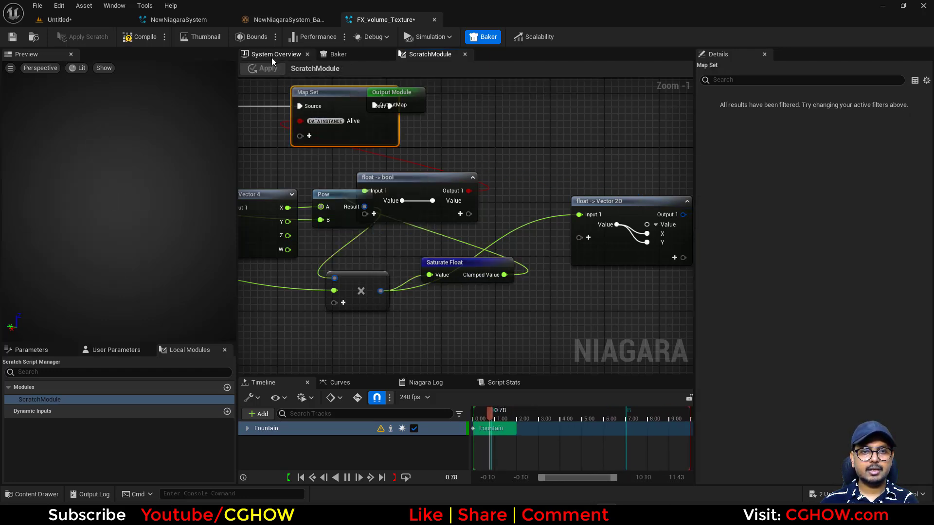
# Set Initialize Particle's uniform sprite size to about 6.79 and the scratch module's offset to 0.644
pyautogui.click(271, 54)
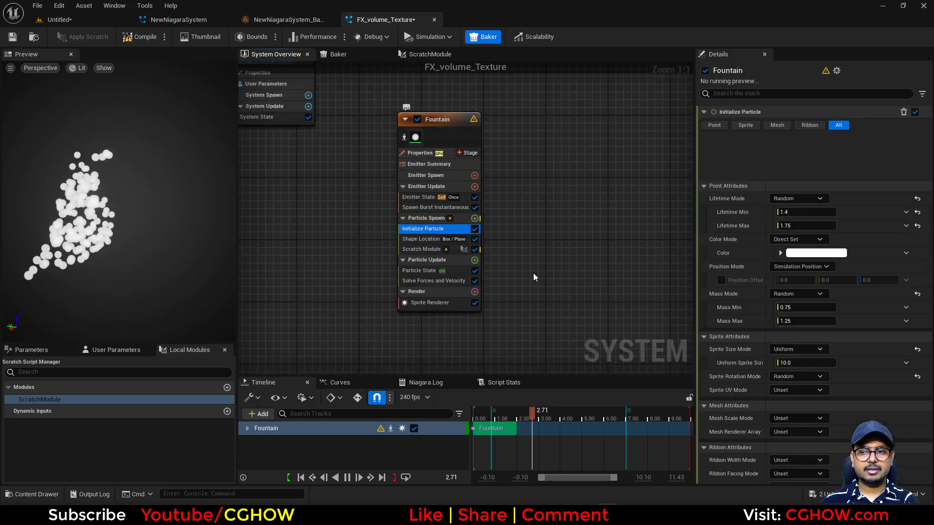
pyautogui.moveTo(795, 314); pyautogui.dragTo(618, 315)
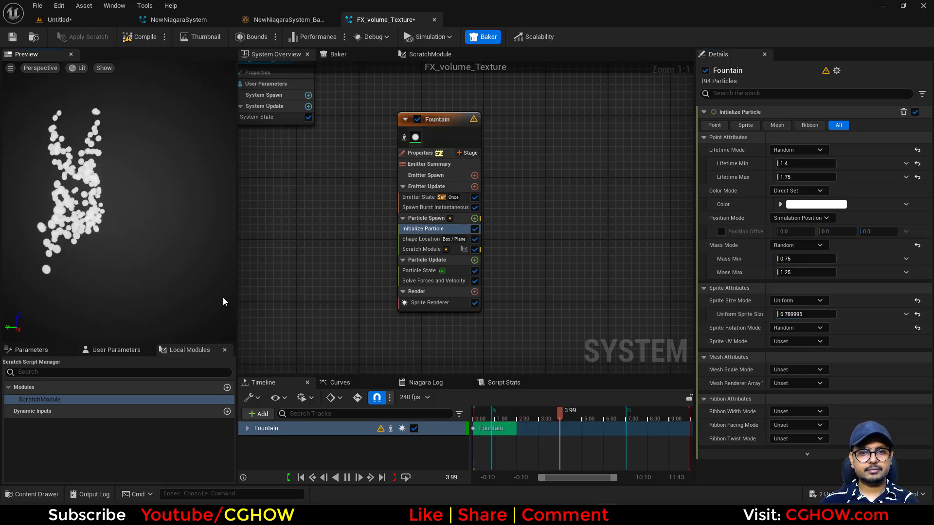
pyautogui.click(421, 249)
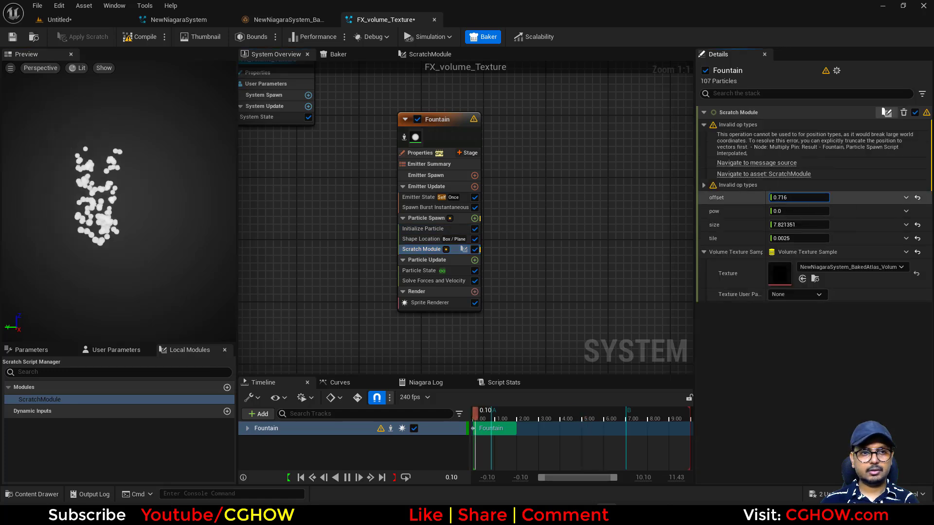
pyautogui.moveTo(800, 198); pyautogui.dragTo(748, 198)
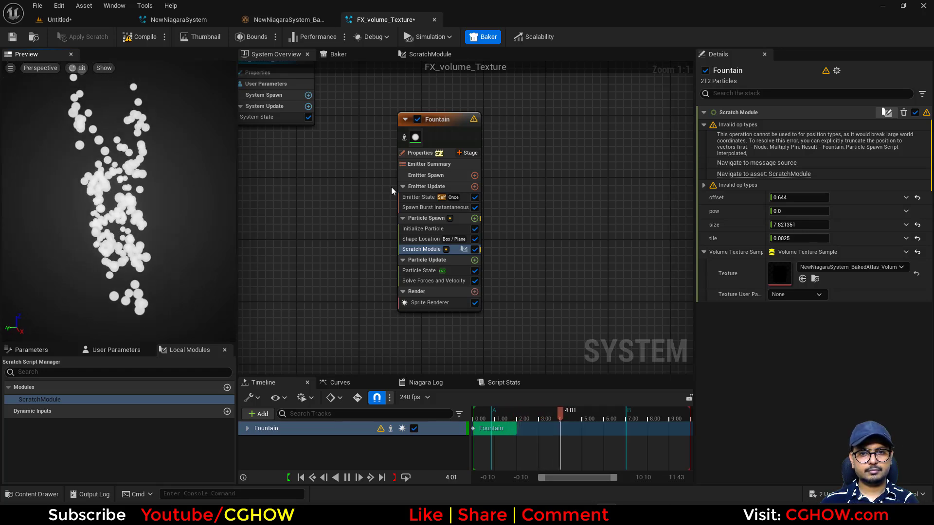
# Raise the Spawn Burst Instantaneous spawn count to 26934
pyautogui.click(417, 209)
pyautogui.click(778, 125)
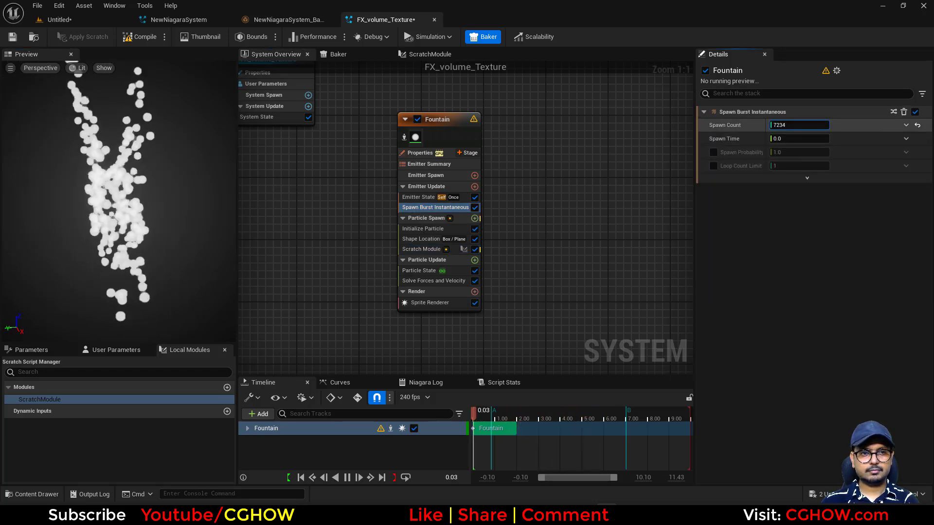
pyautogui.moveTo(788, 125); pyautogui.dragTo(849, 125)
pyautogui.moveTo(68, 274); pyautogui.dragTo(219, 250)
pyautogui.moveTo(792, 125); pyautogui.dragTo(812, 125)
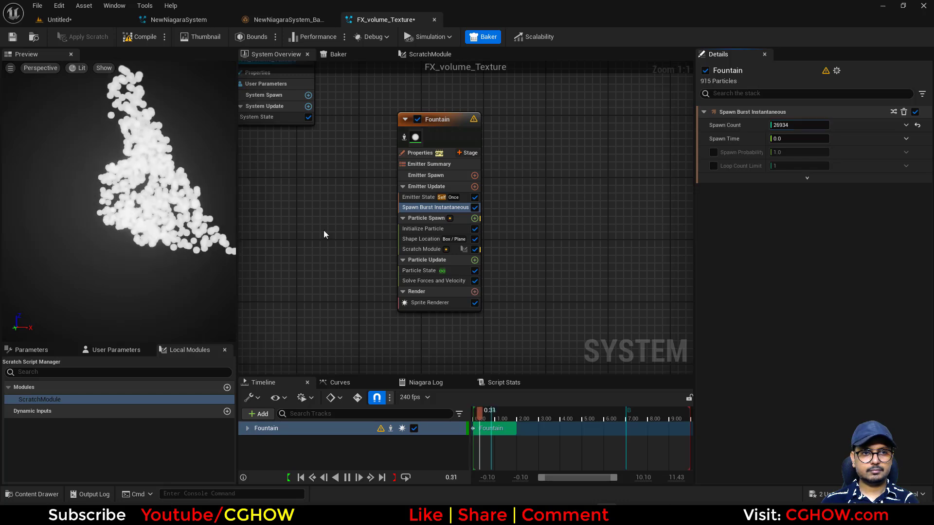
pyautogui.moveTo(165, 229); pyautogui.dragTo(260, 254)
# Try a Curl Noise Force module under Particle Update and delete it again
pyautogui.click(475, 260)
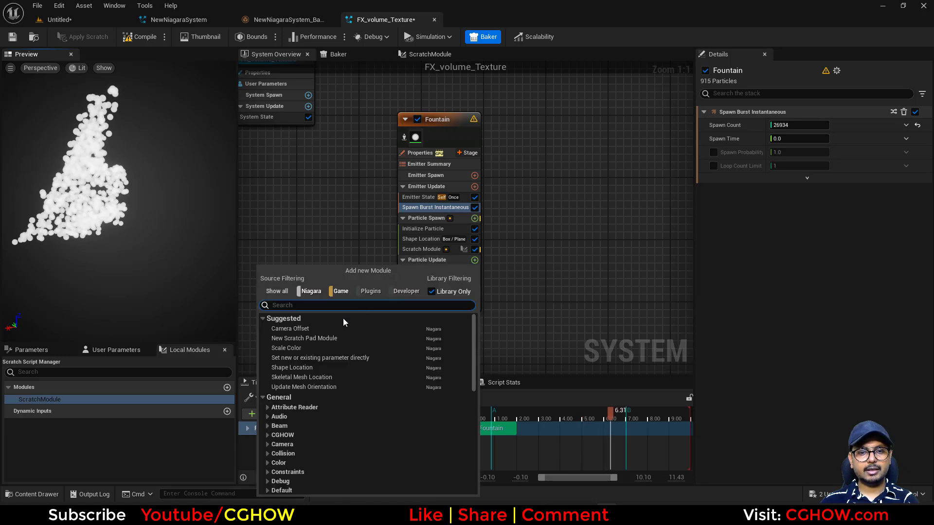
pyautogui.write('cur')
pyautogui.click(293, 366)
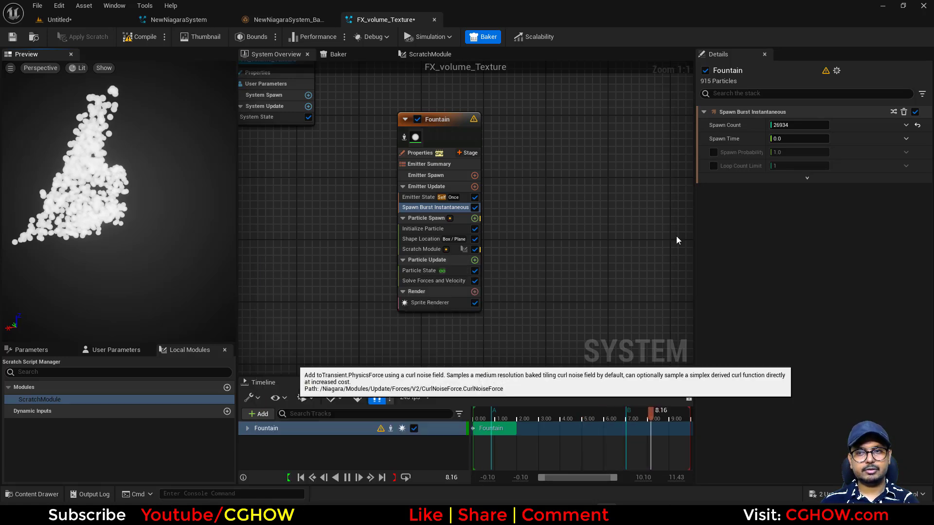
pyautogui.moveTo(792, 124)
pyautogui.mouseDown()
pyautogui.moveTo(823, 125)
pyautogui.moveTo(785, 125)
pyautogui.moveTo(810, 127)
pyautogui.mouseUp()
pyautogui.press('Delete')
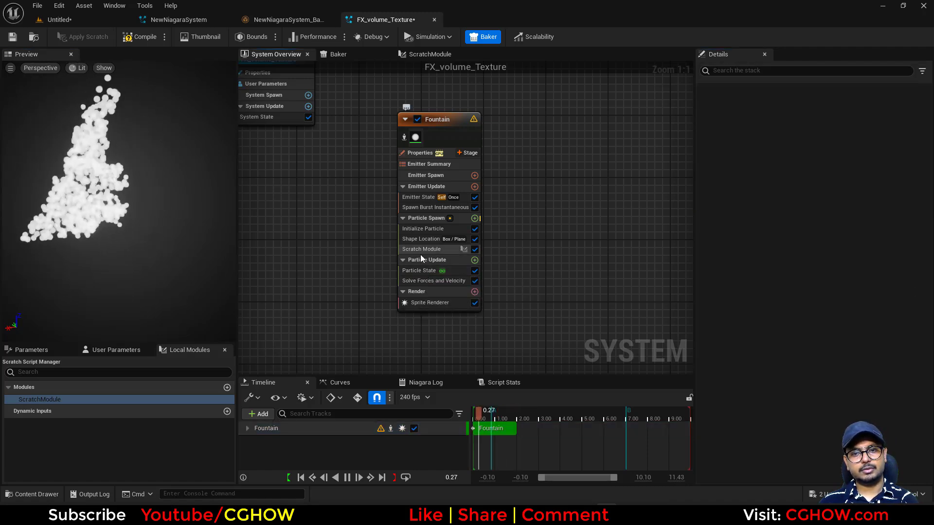
pyautogui.click(421, 251)
pyautogui.moveTo(96, 163)
pyautogui.mouseDown()
pyautogui.moveTo(138, 168)
pyautogui.moveTo(83, 166)
pyautogui.mouseUp()
pyautogui.scroll(-4, 117, 165)
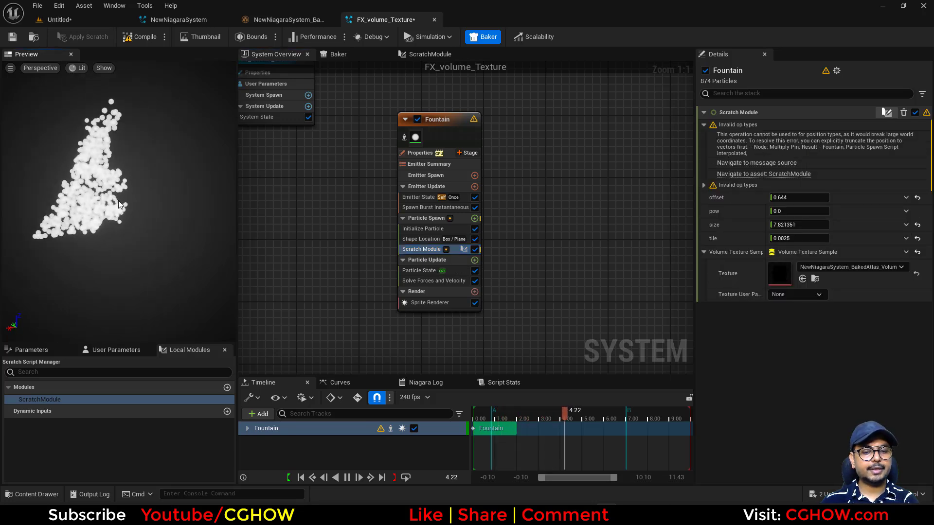